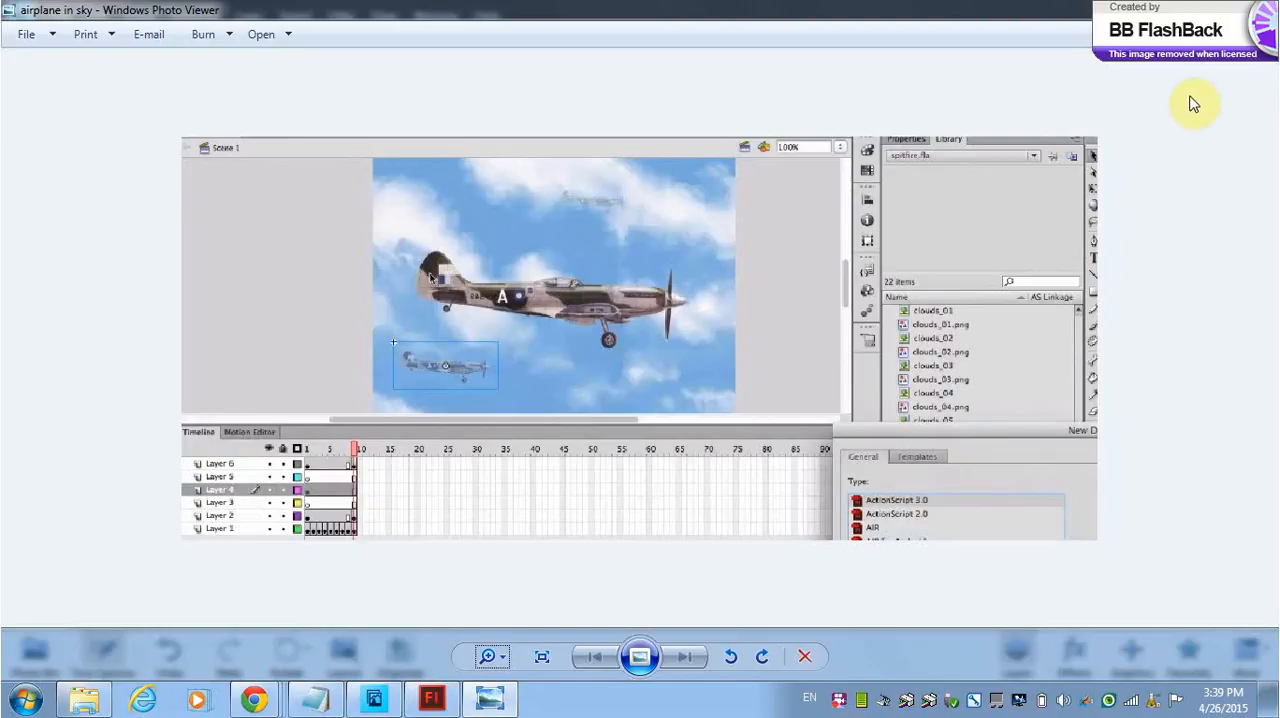
Step: Switch to Photoshop Elements and start a new blank file named "clouds background"
left_click(373, 700)
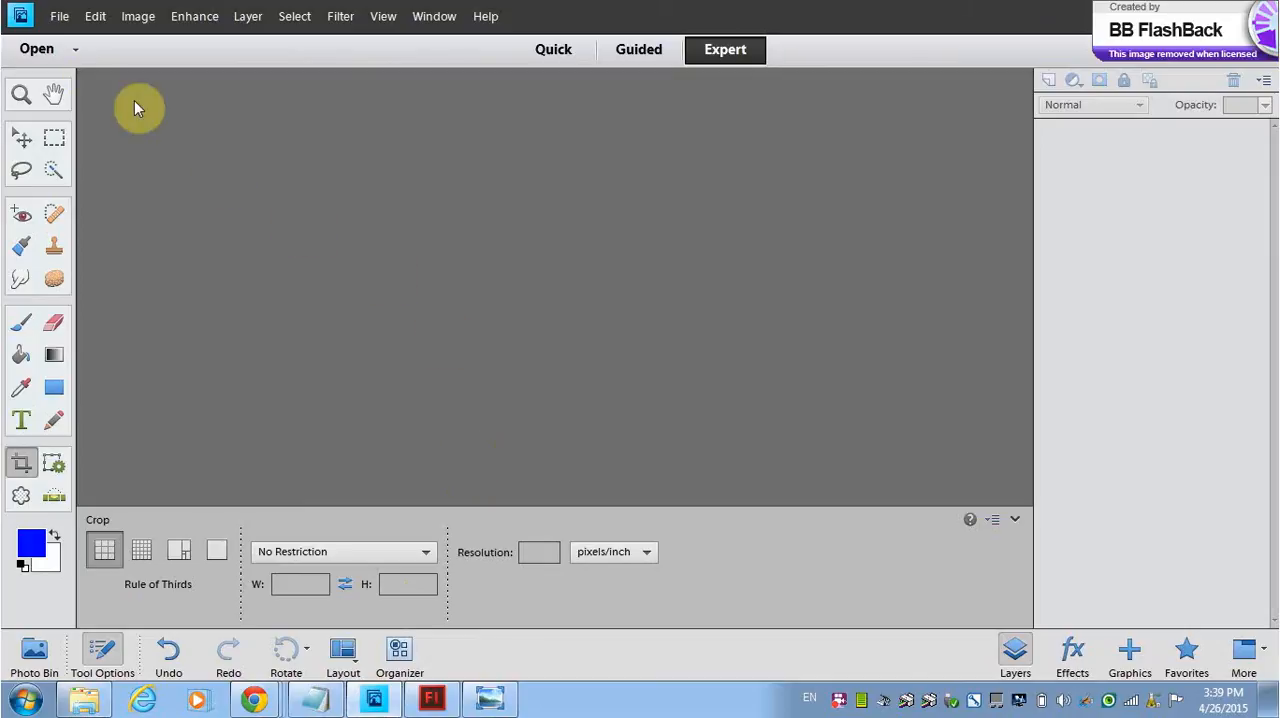
left_click(59, 16)
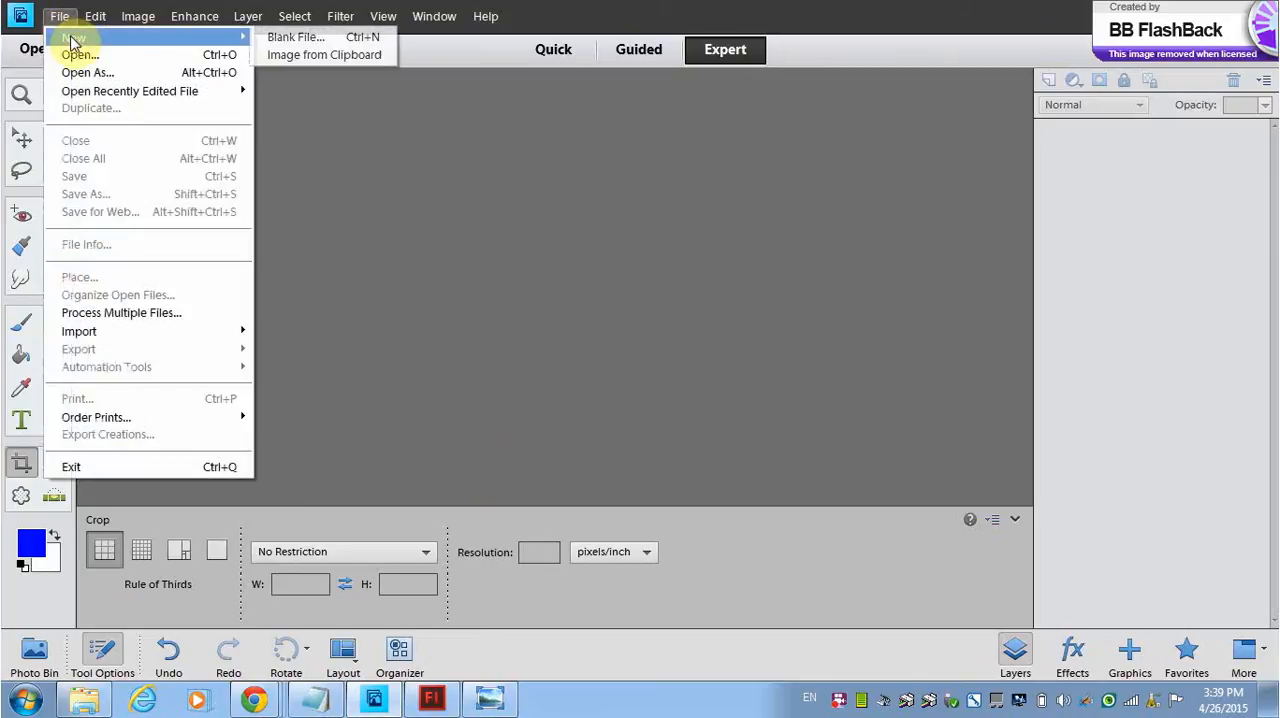
left_click(64, 18)
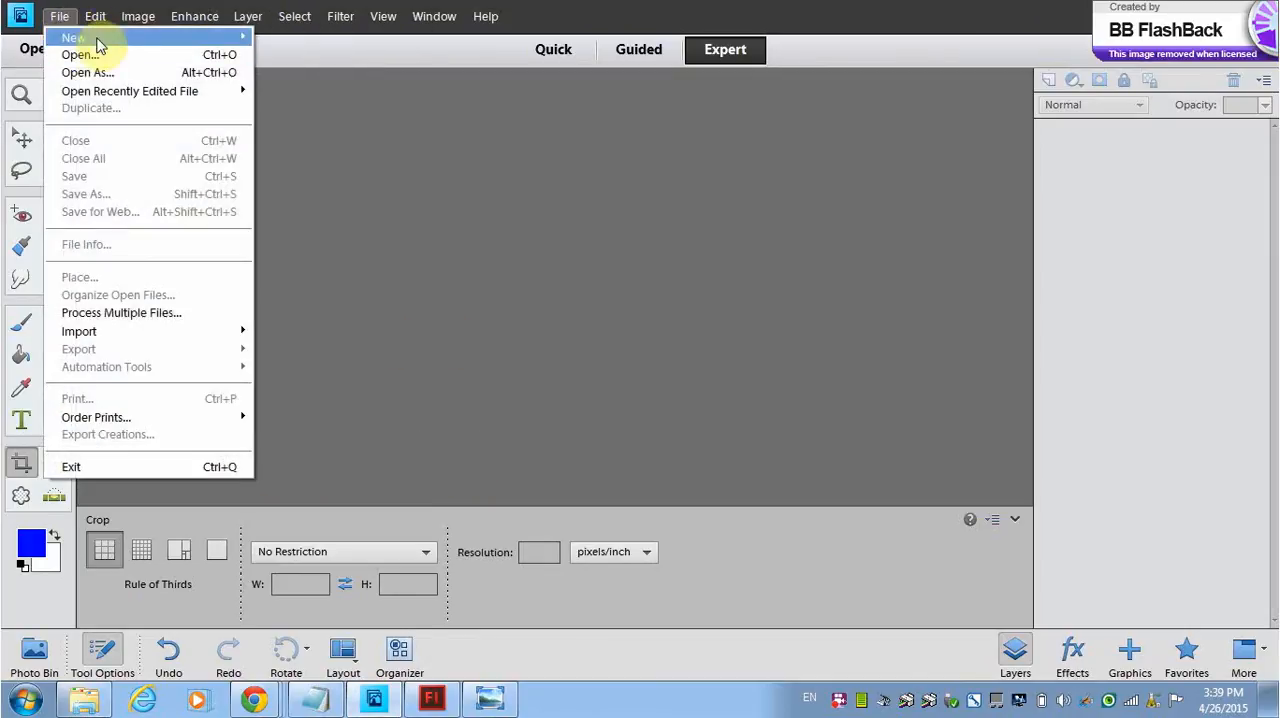
mouse_move(200, 36)
left_click(283, 52)
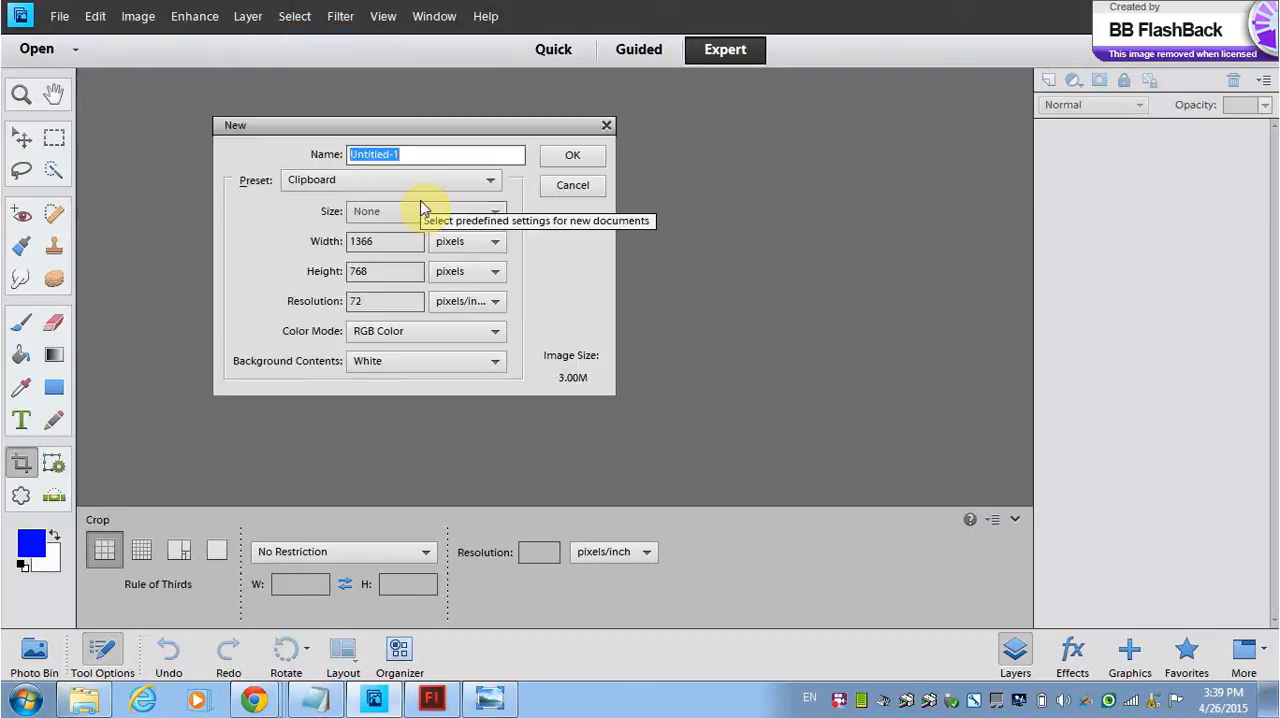
type("clouds background")
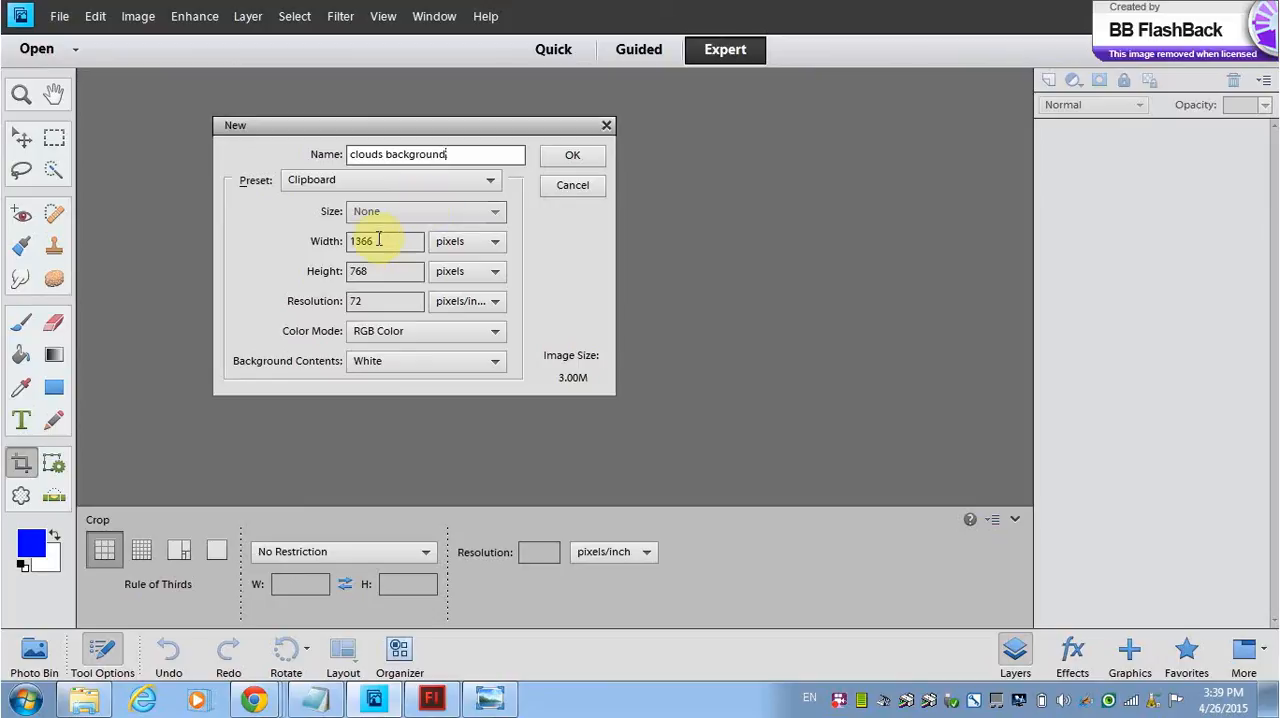
Step: Set the new document to 800 by 400 pixels at 300 pixels/inch and create it
left_click_drag(382, 244, 328, 249)
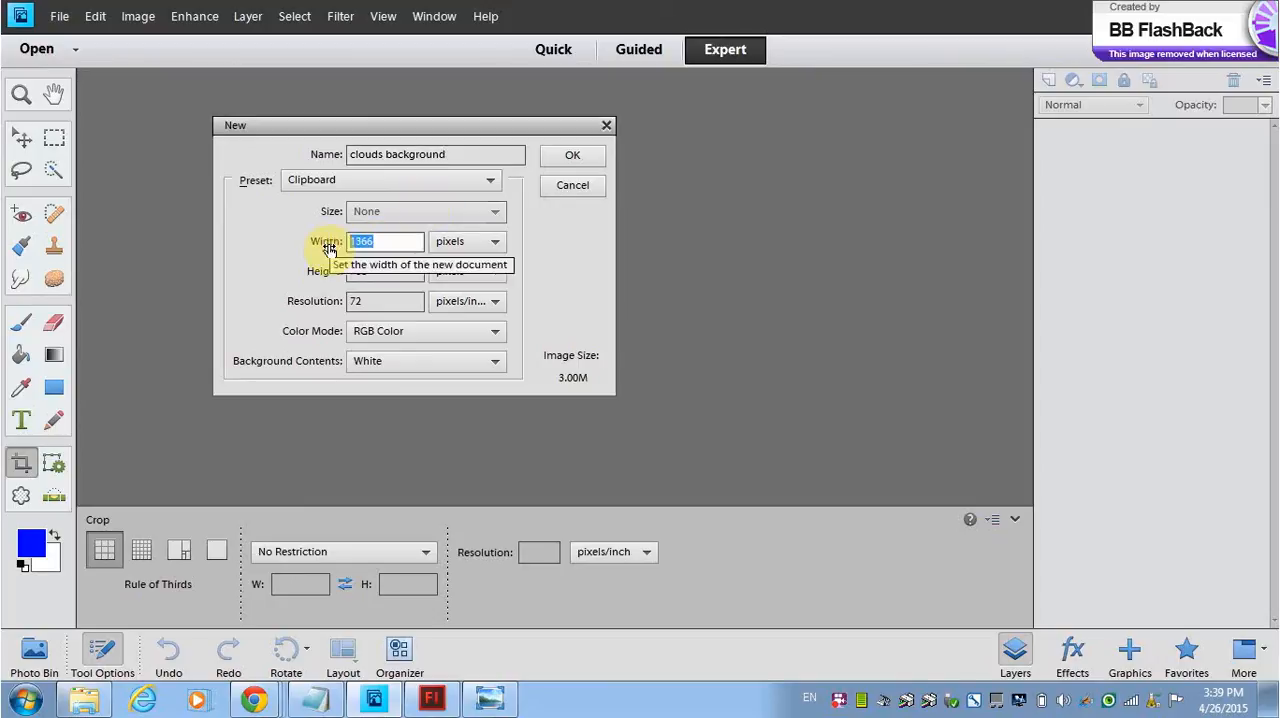
type("8")
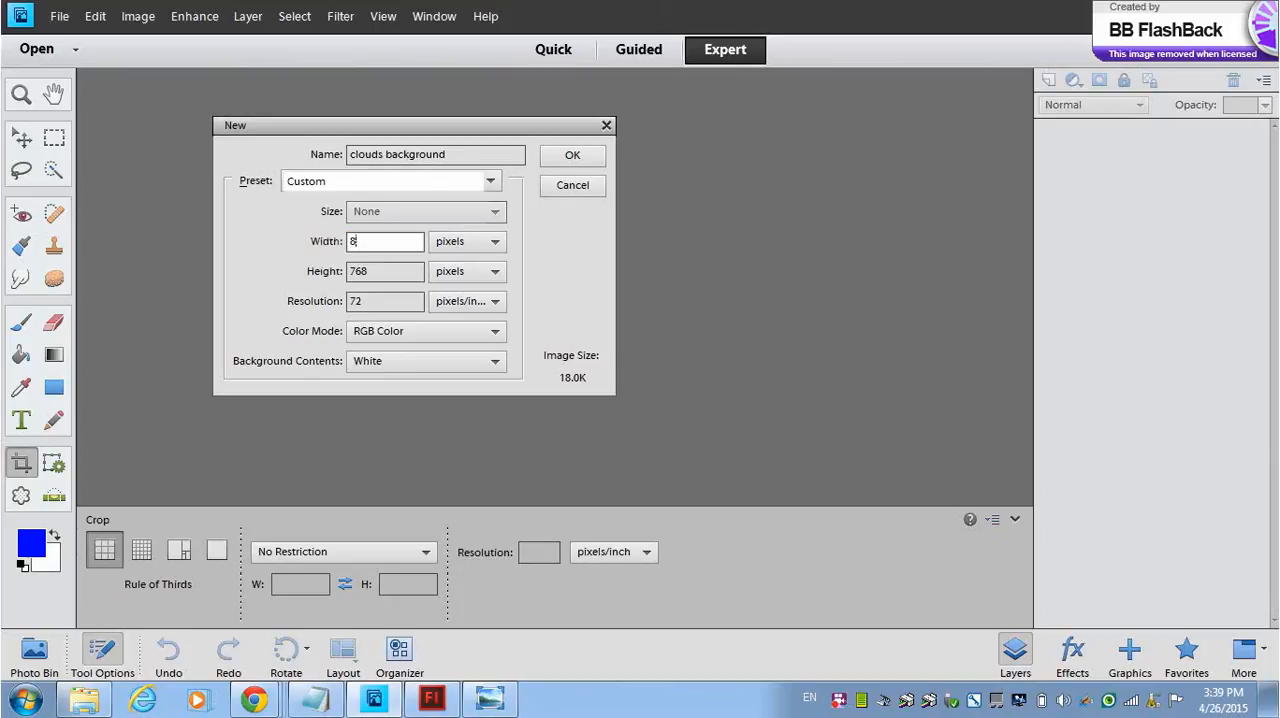
type("00")
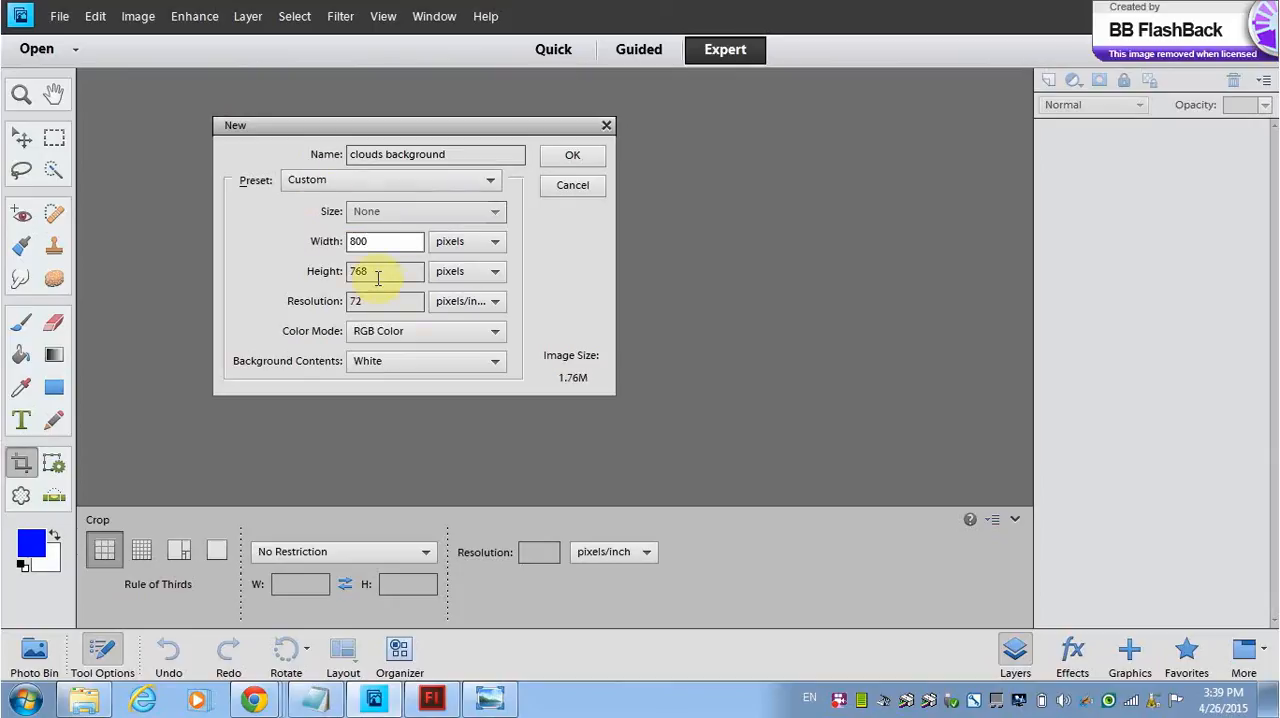
left_click_drag(373, 277, 323, 275)
type("400")
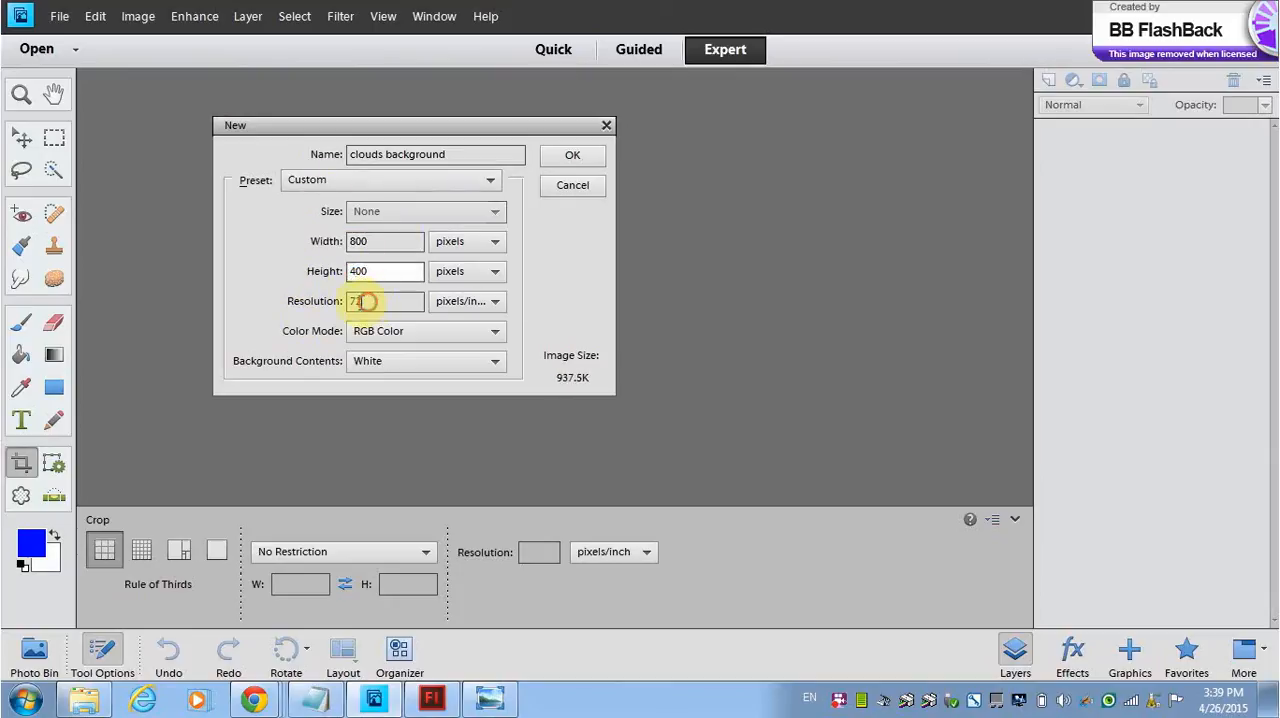
left_click_drag(362, 302, 314, 301)
type("300")
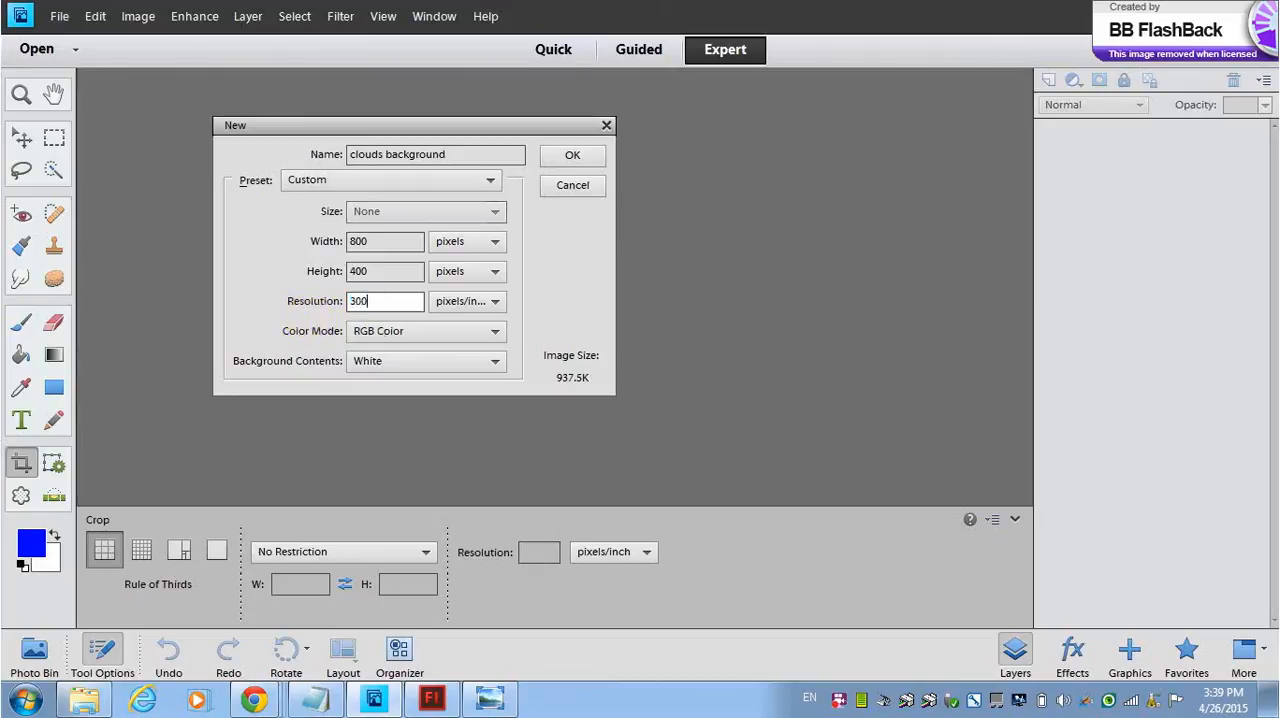
left_click(570, 160)
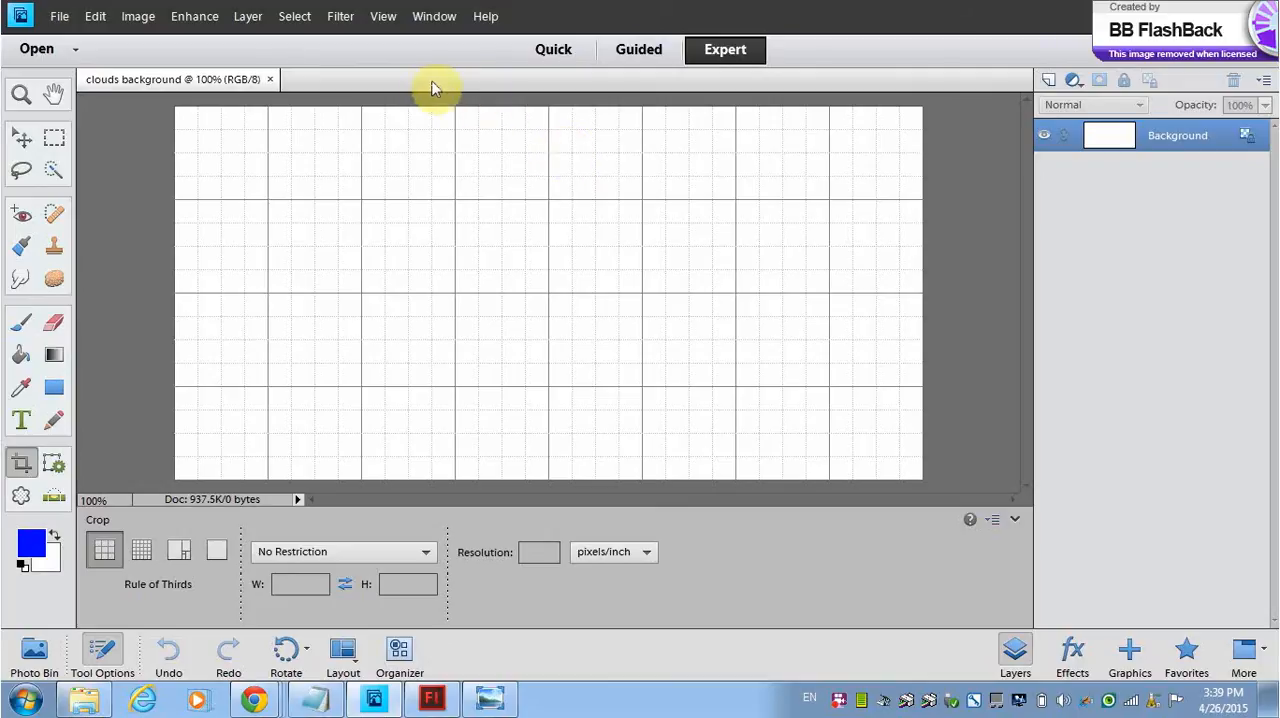
left_click(383, 16)
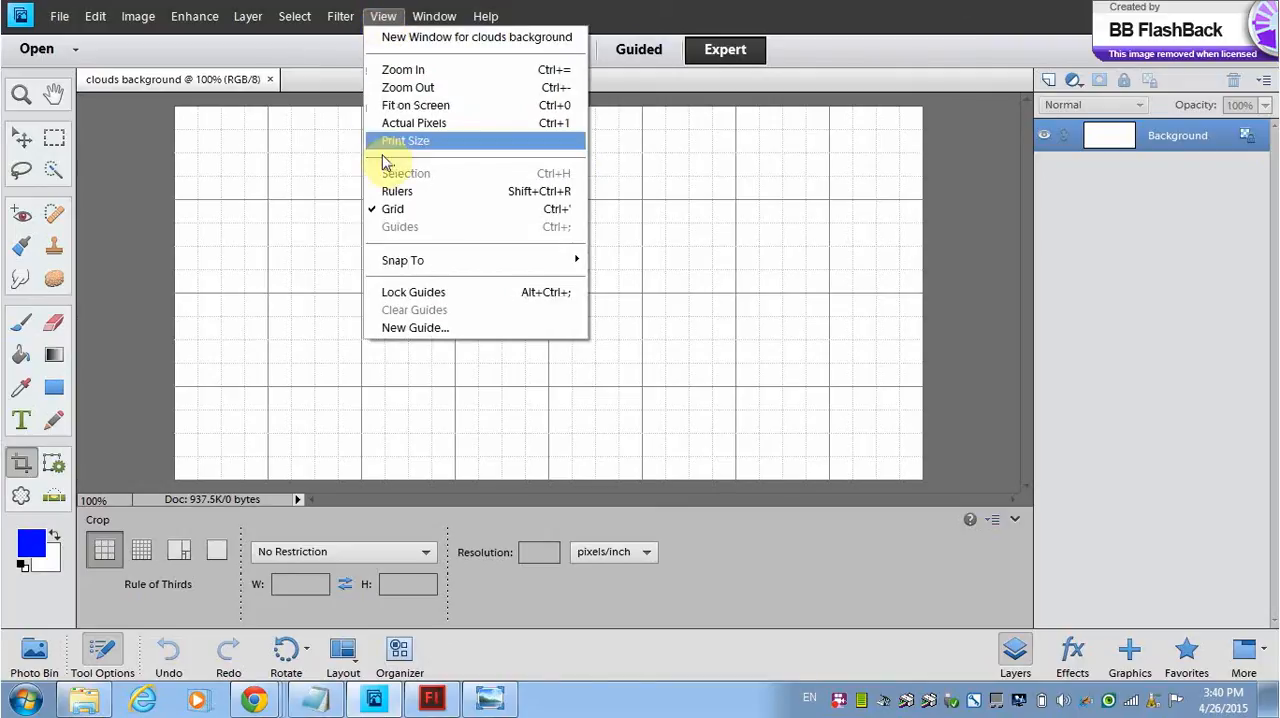
left_click(381, 17)
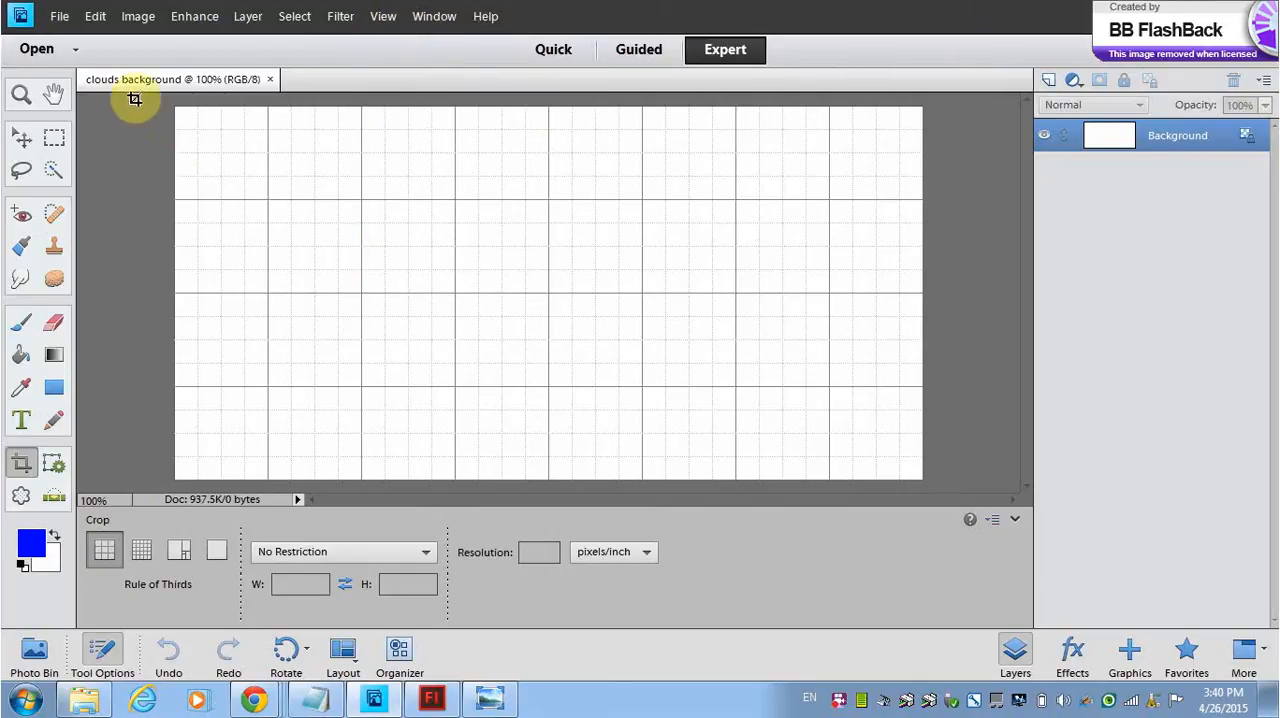
Step: Open the "clouds for background" JPEG from the Adobe Flash Professional CS6 folder
left_click(60, 17)
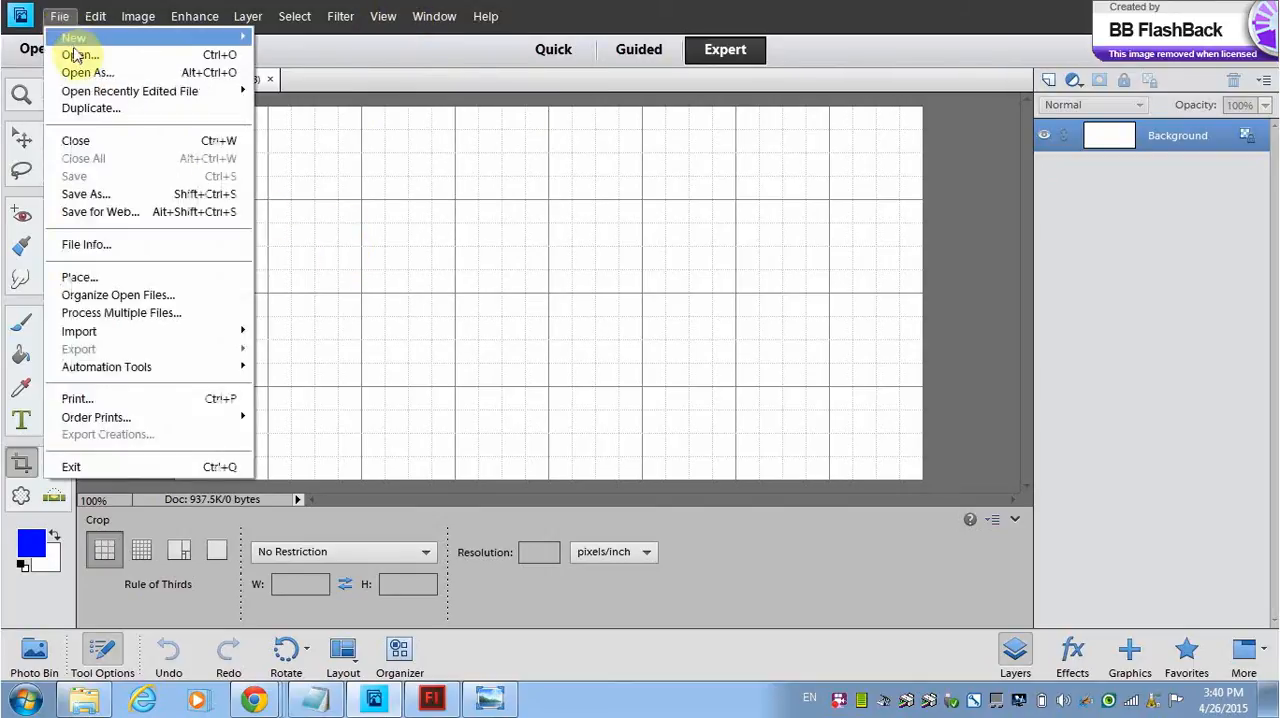
left_click(60, 51)
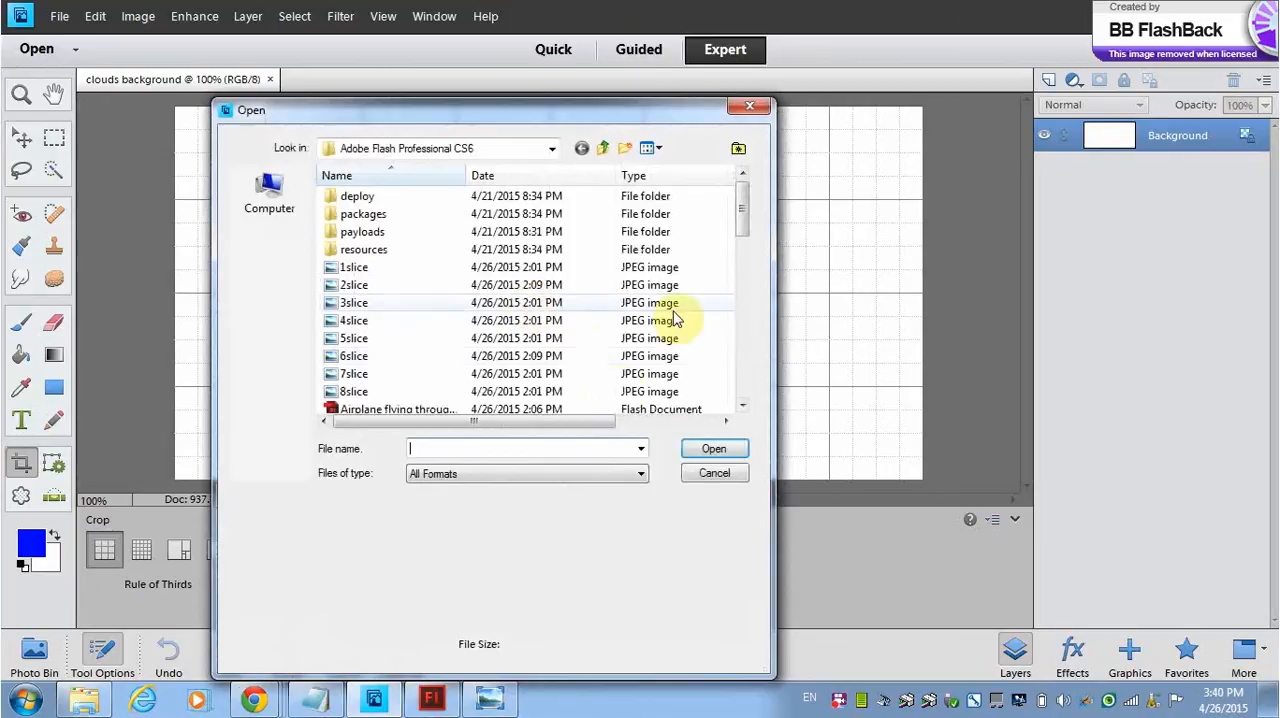
left_click(738, 216)
left_click_drag(738, 216, 747, 242)
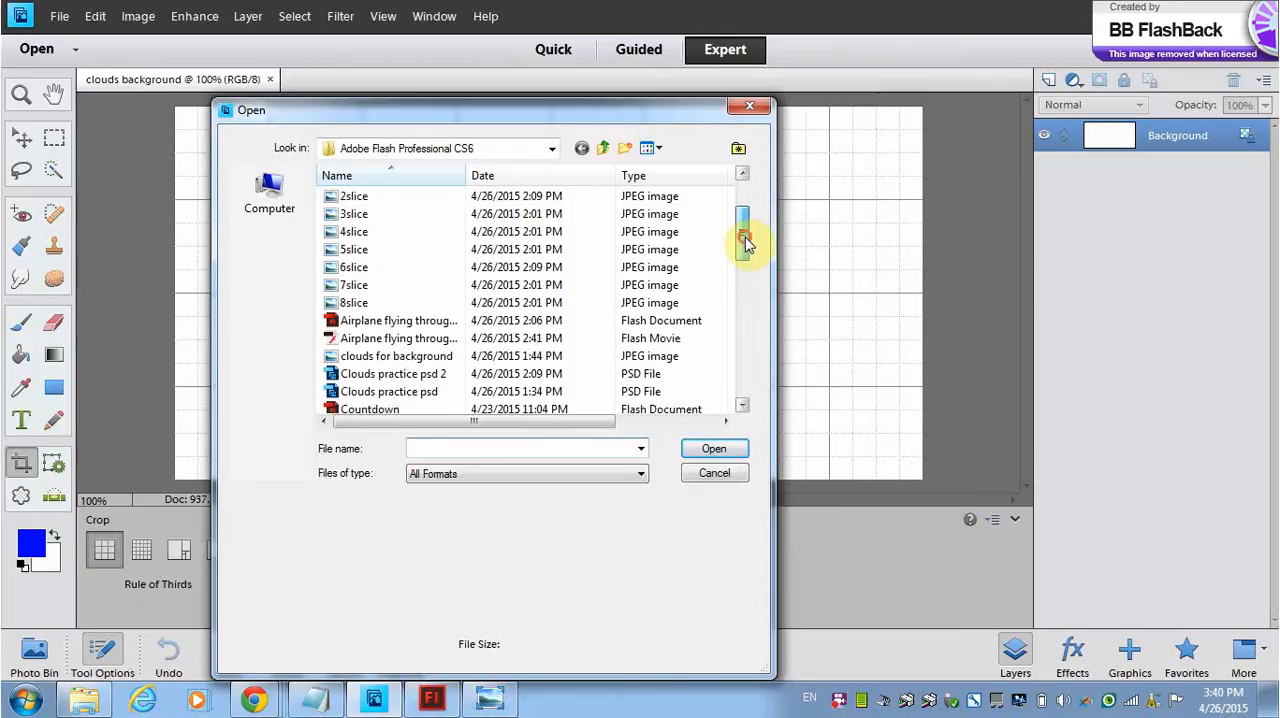
double_click(406, 360)
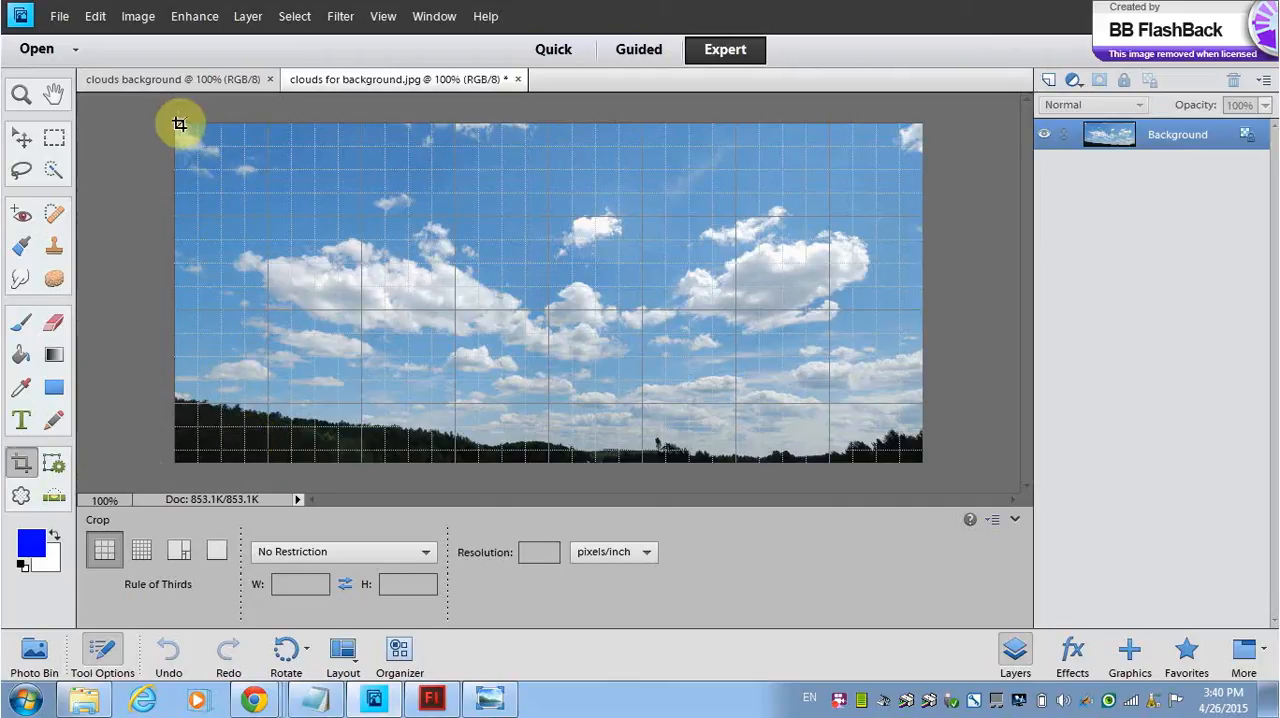
Step: Crop the dark treeline off the clouds photo and place the cropped photo as a layer in the clouds background document
left_click_drag(183, 125, 890, 392)
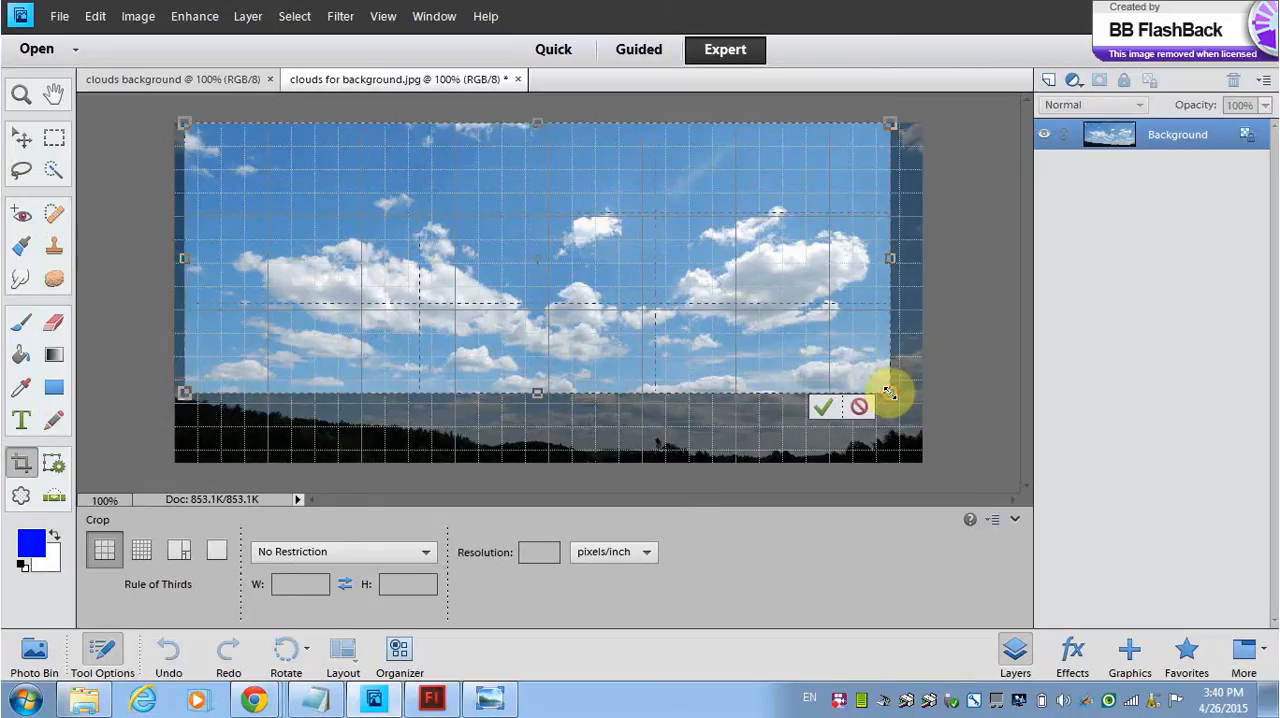
left_click(824, 410)
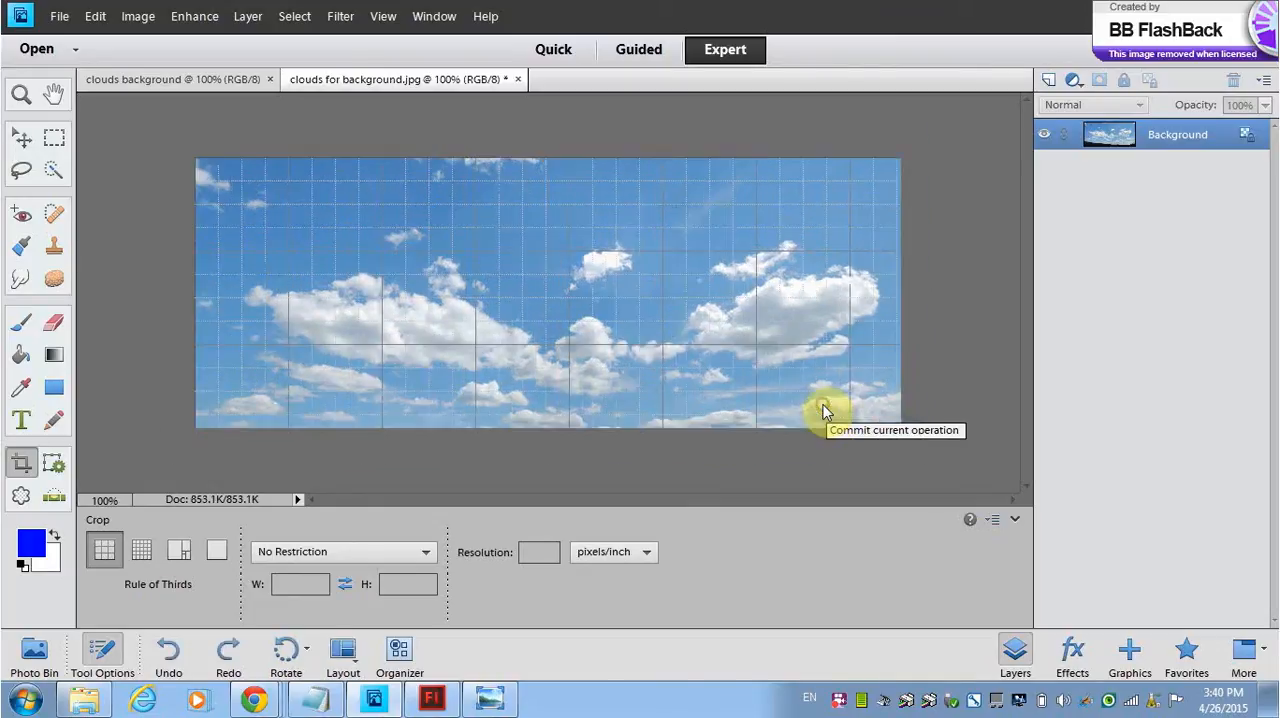
left_click(33, 650)
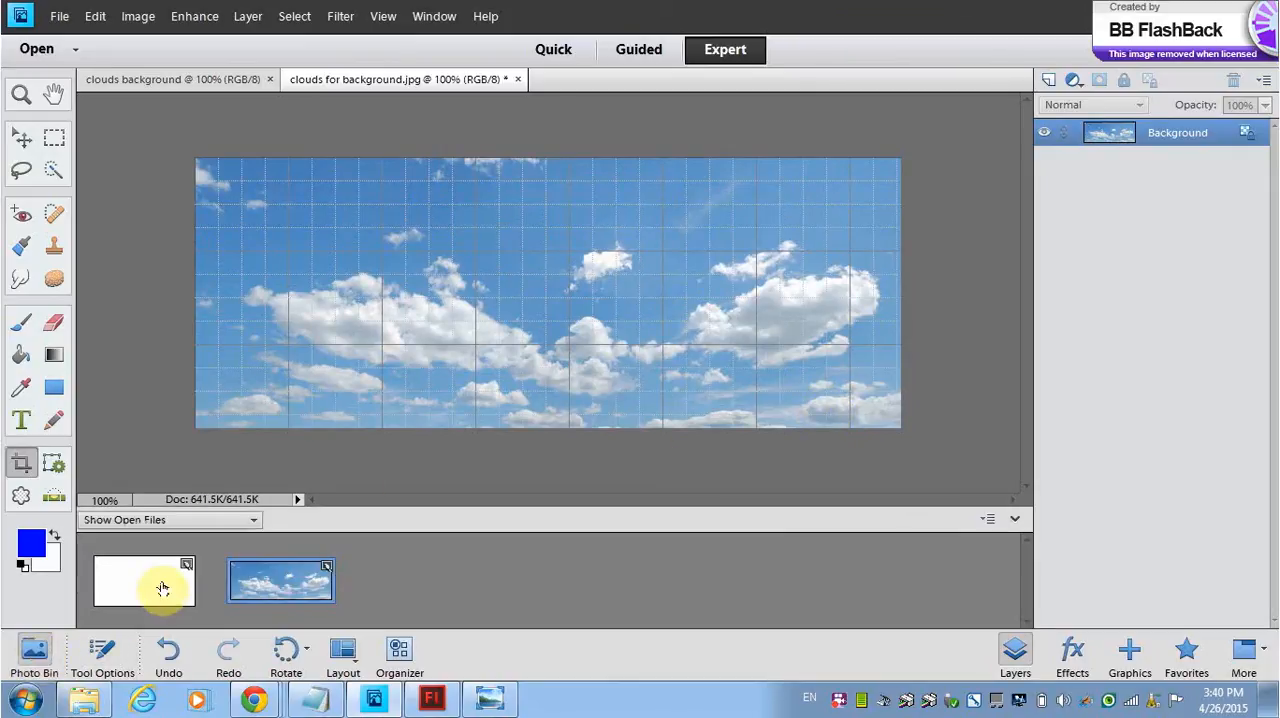
left_click_drag(162, 588, 430, 218)
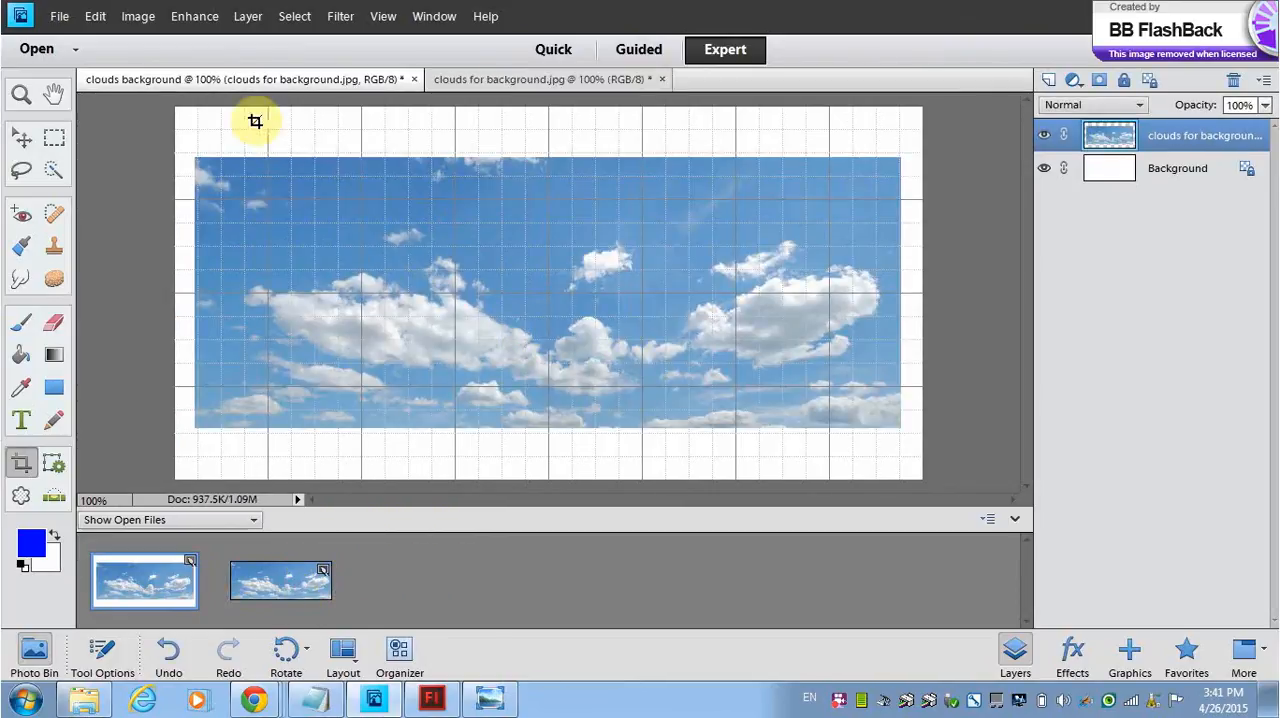
Step: Align the clouds layer with the canvas's upper-left corner and stretch it in width and height until it covers the whole white canvas
left_click(21, 137)
left_click_drag(195, 156, 185, 126)
left_click_drag(246, 207, 251, 167)
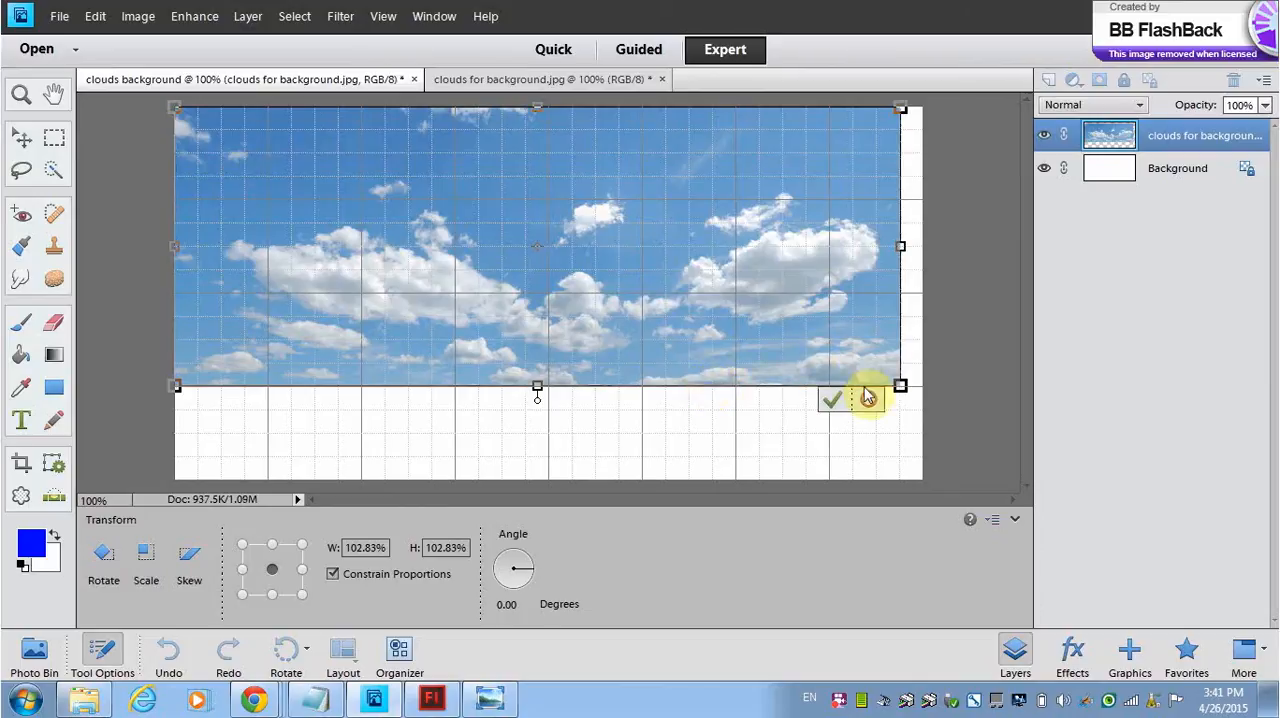
mouse_move(899, 387)
left_mouse_down()
mouse_move(933, 394)
mouse_move(921, 395)
left_mouse_up()
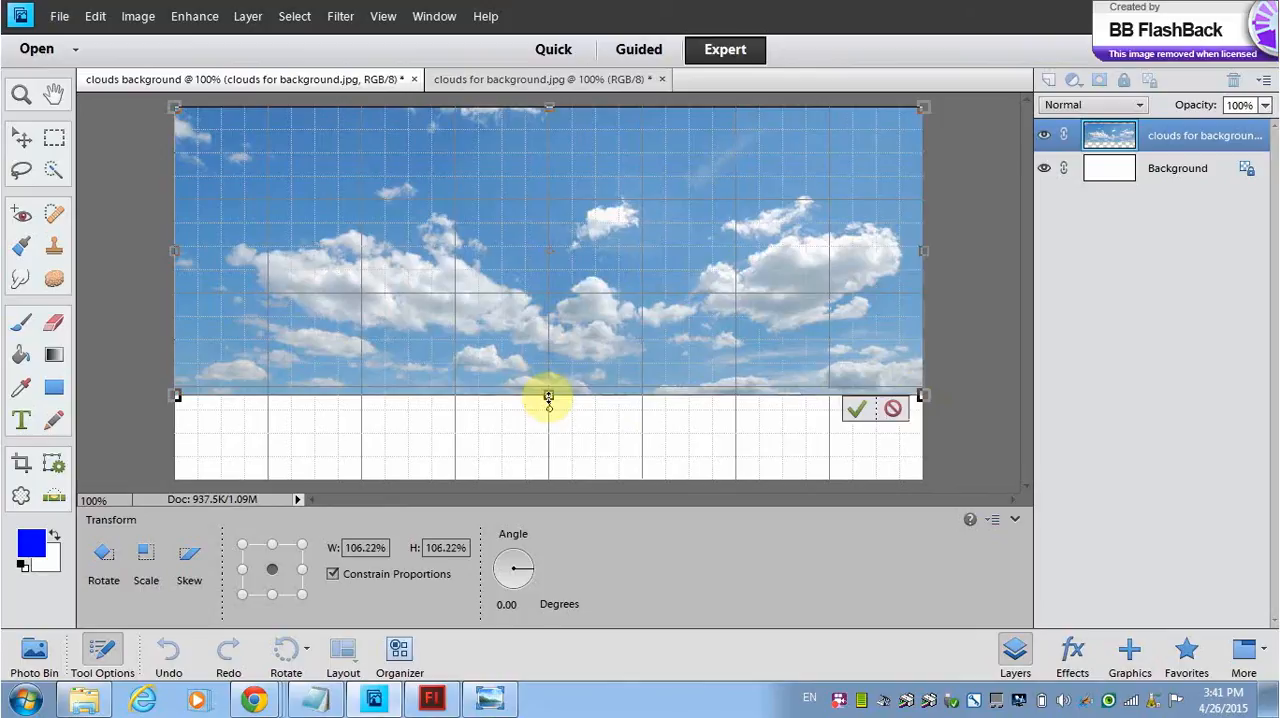
left_click_drag(548, 395, 548, 478)
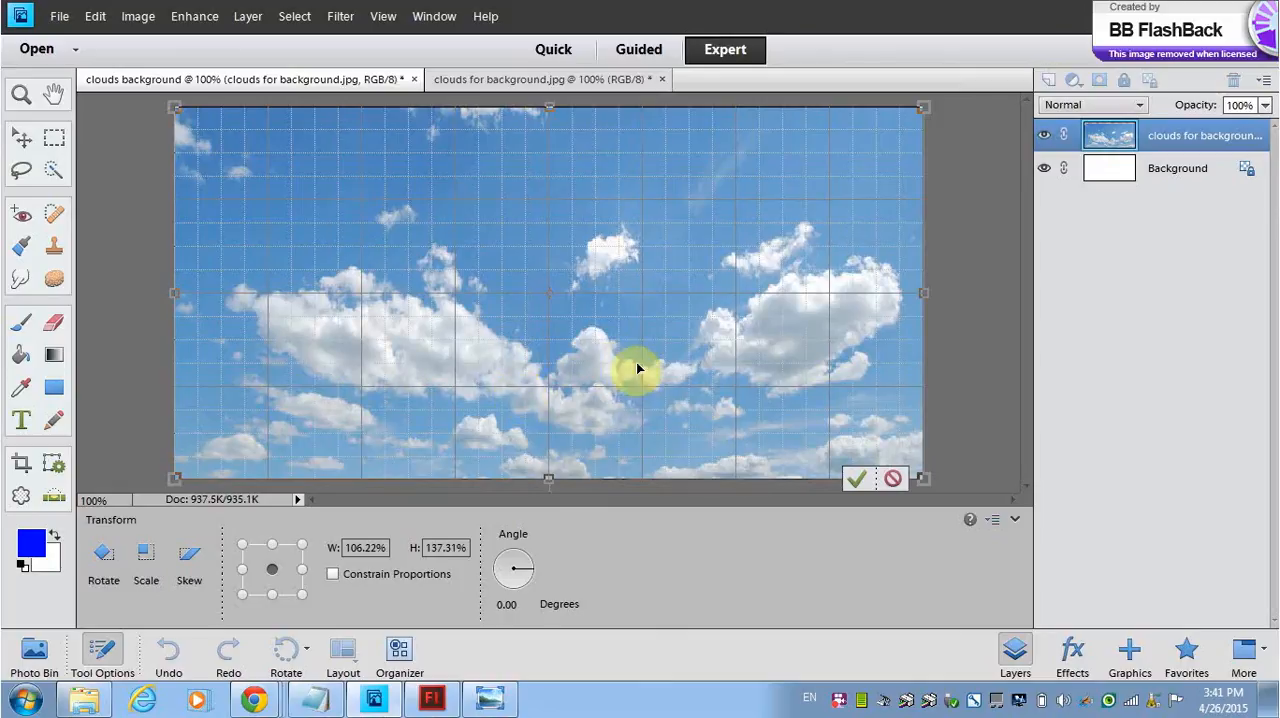
left_click(856, 479)
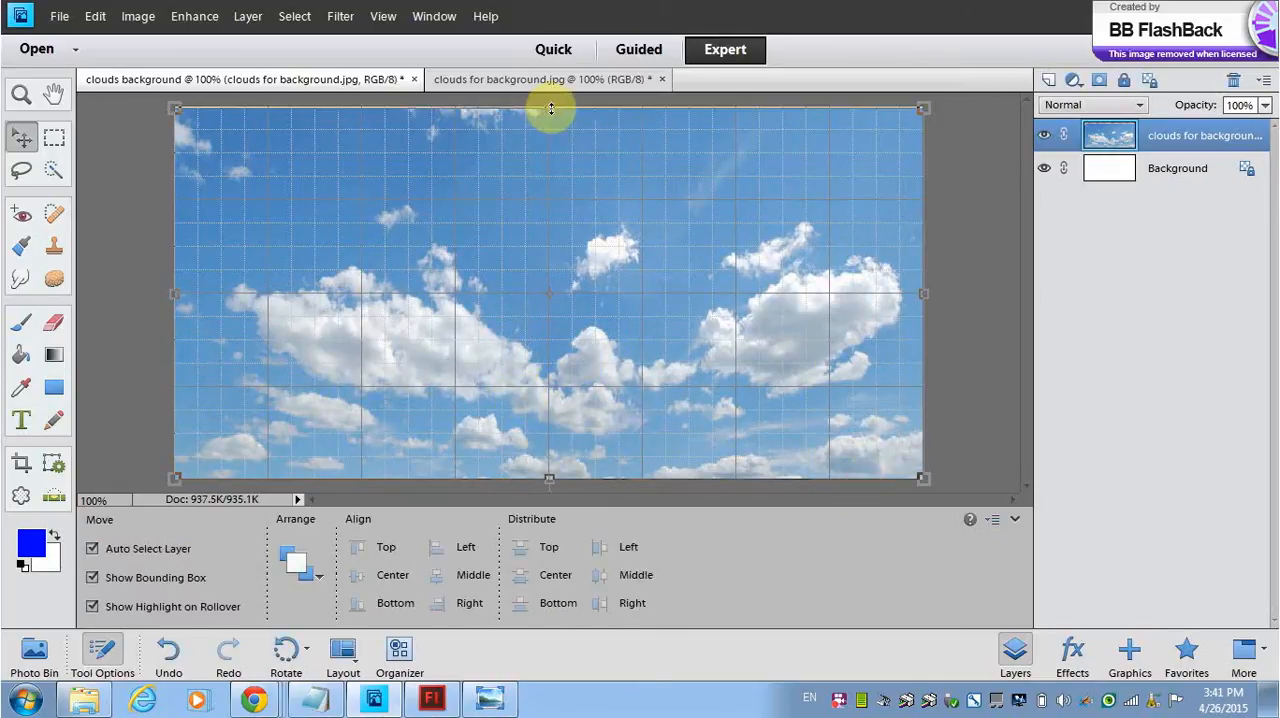
left_click_drag(551, 108, 551, 104)
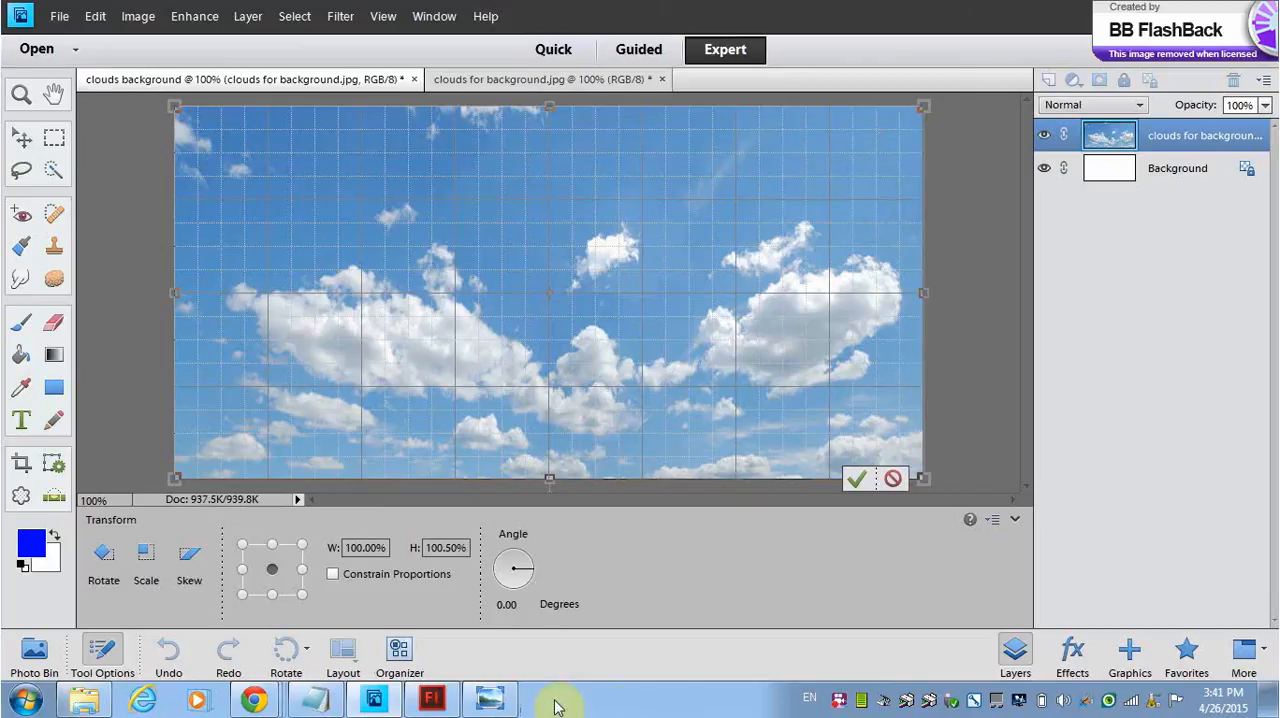
left_click(856, 482)
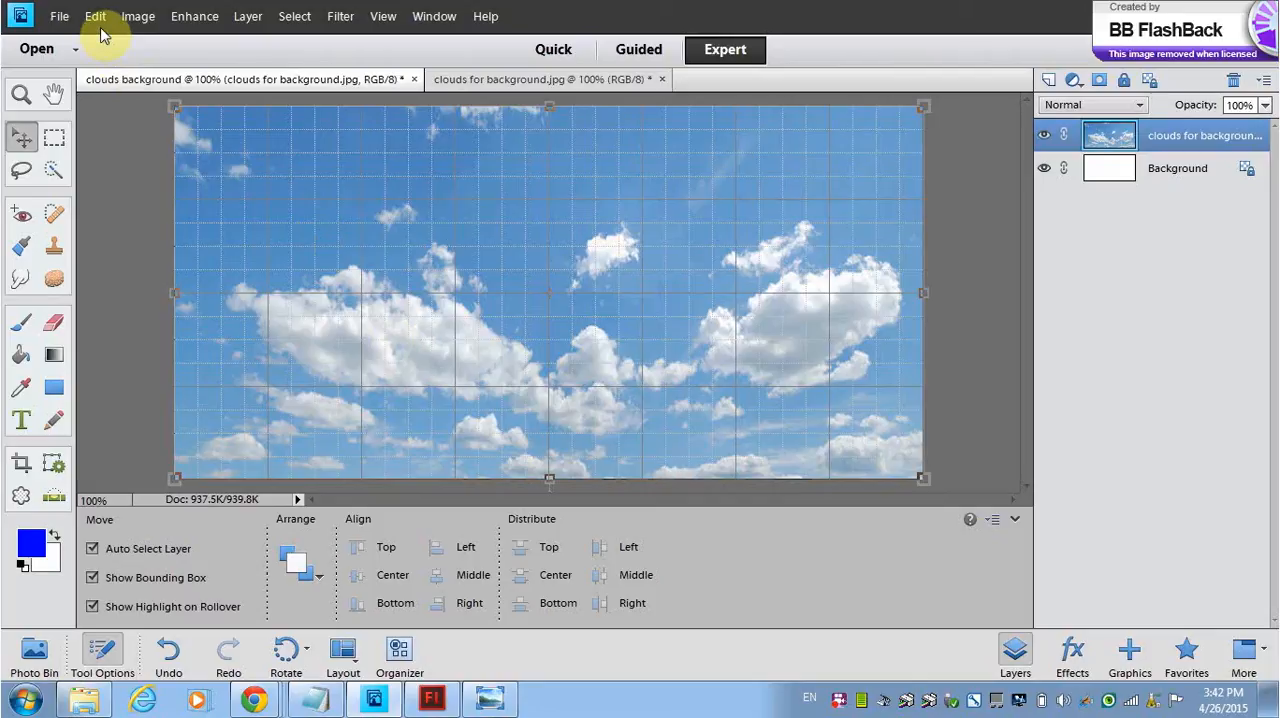
Step: Apply the Offset filter to the clouds layer with a horizontal shift of +1052 pixels and Wrap Around for undefined areas
left_click(340, 18)
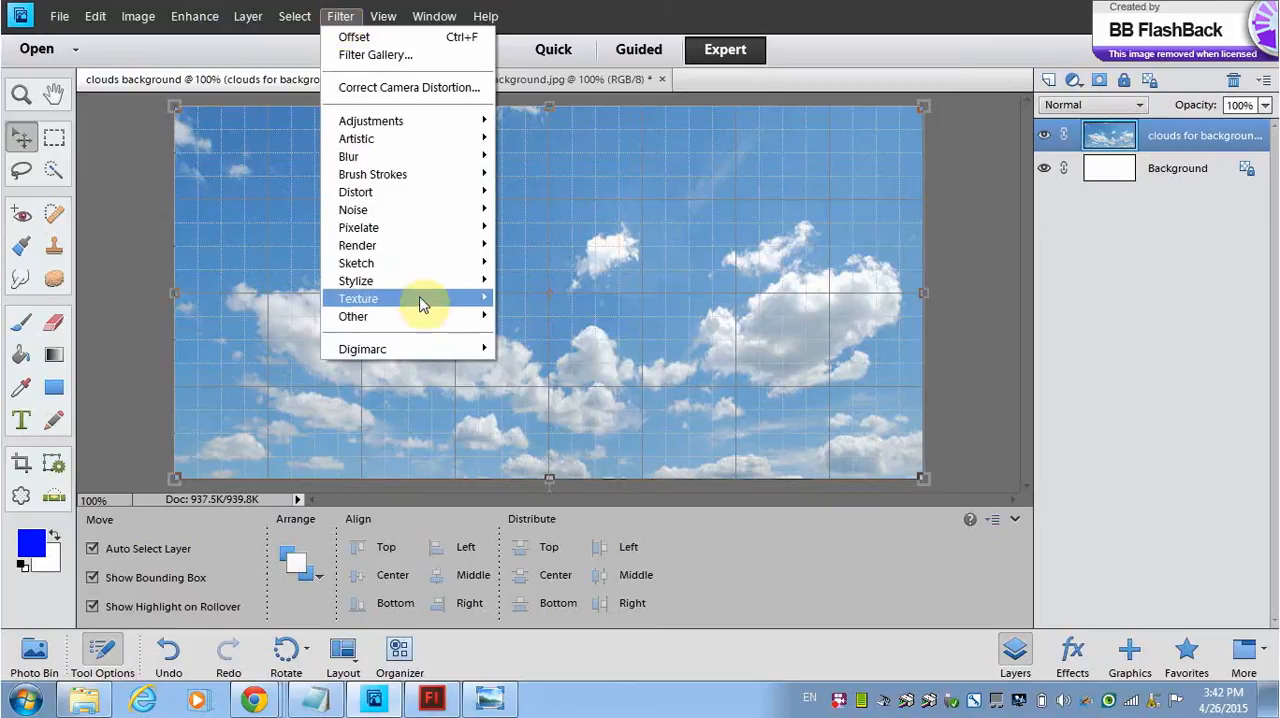
mouse_move(429, 320)
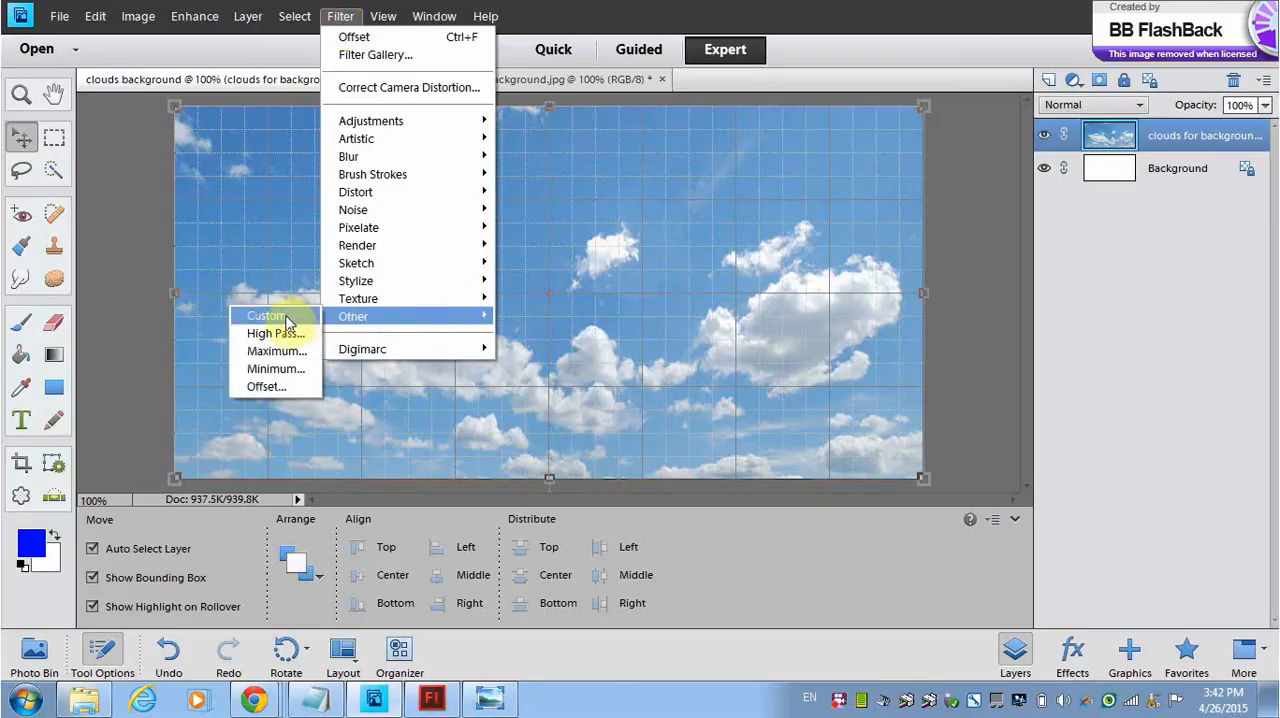
left_click(279, 387)
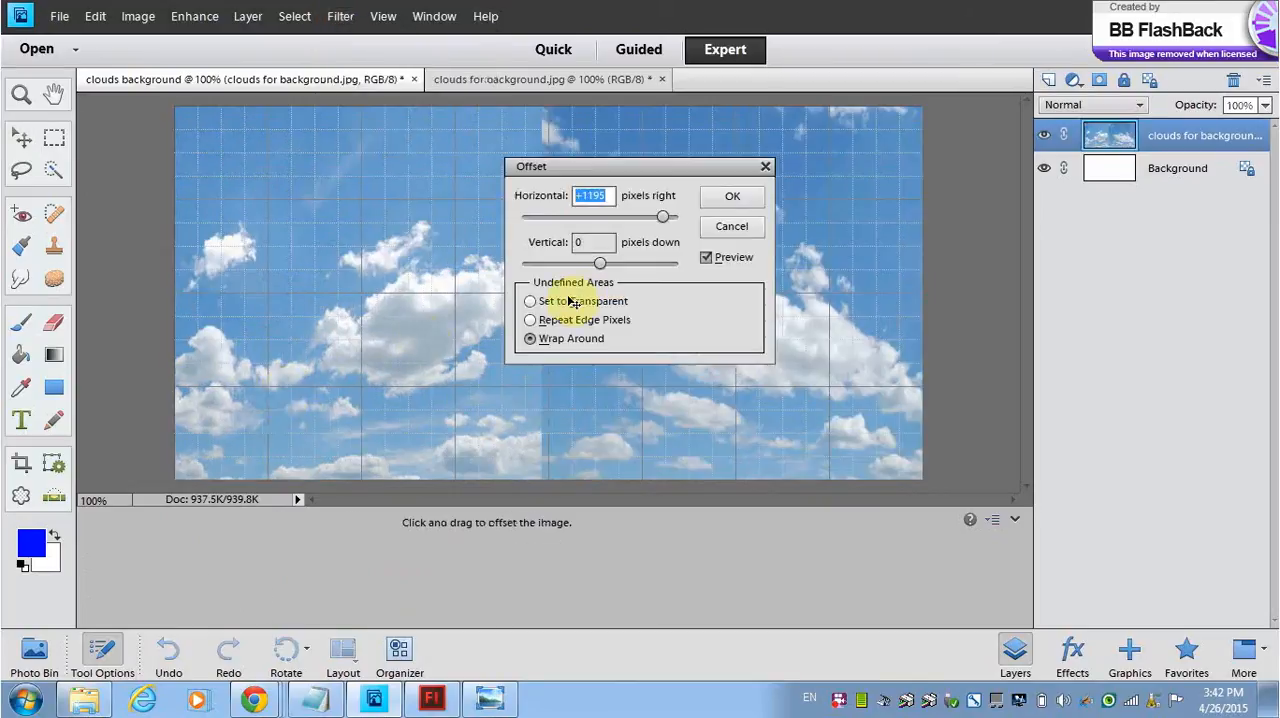
mouse_move(666, 218)
left_mouse_down()
mouse_move(640, 218)
mouse_move(663, 217)
mouse_move(651, 221)
left_mouse_up()
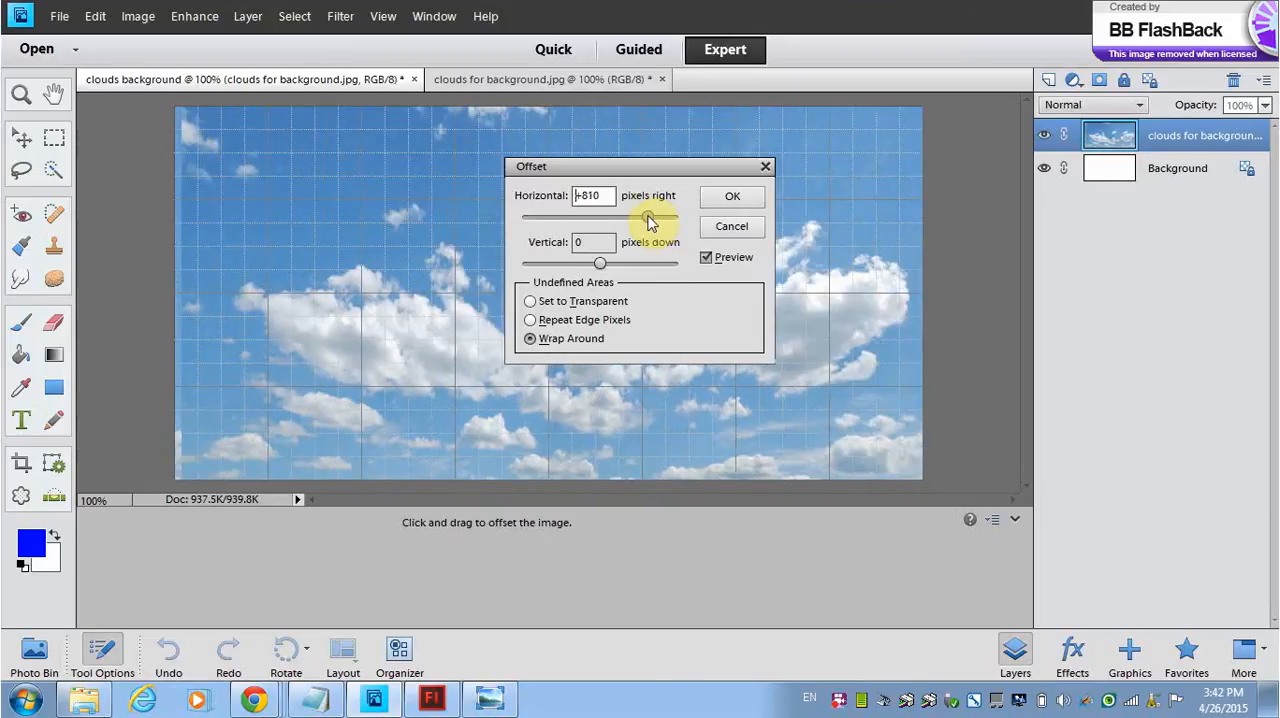
left_click_drag(653, 222, 659, 222)
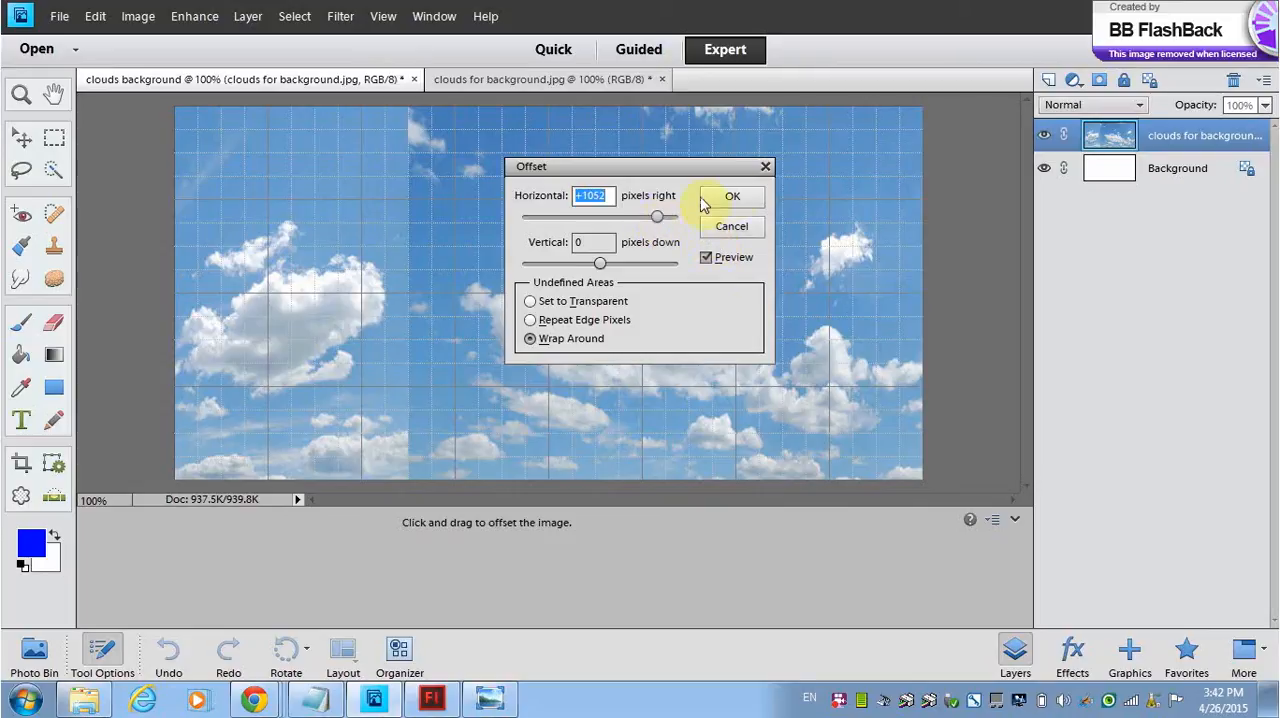
left_click(731, 197)
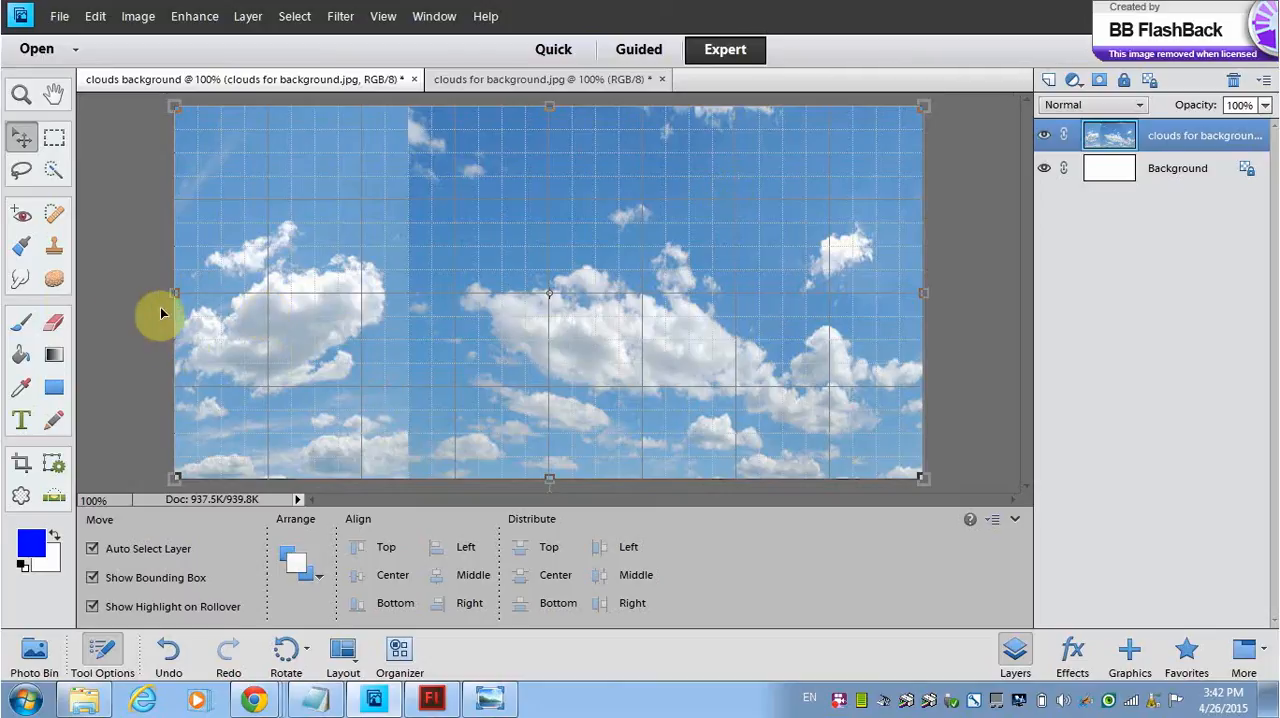
Step: Blur the upper part of the vertical seam and its cut-off cloud with the Blur tool at 43 px and 79% strength
left_click(20, 280)
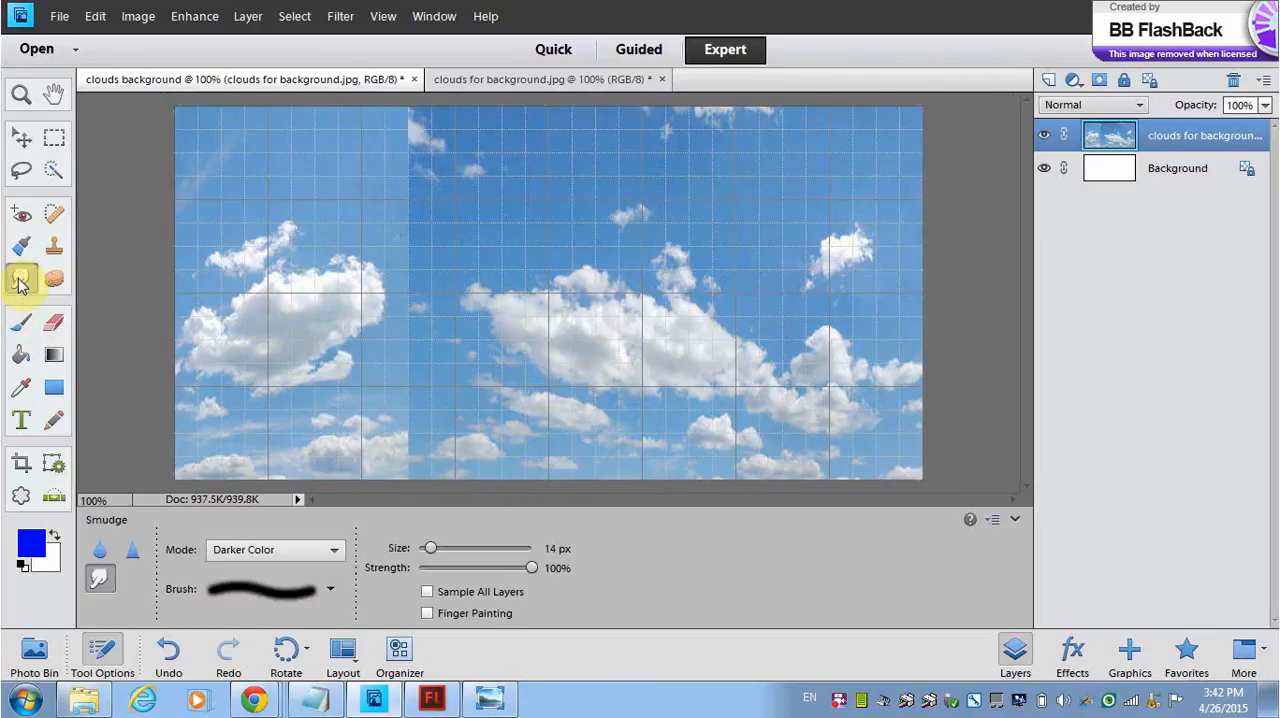
left_click(103, 552)
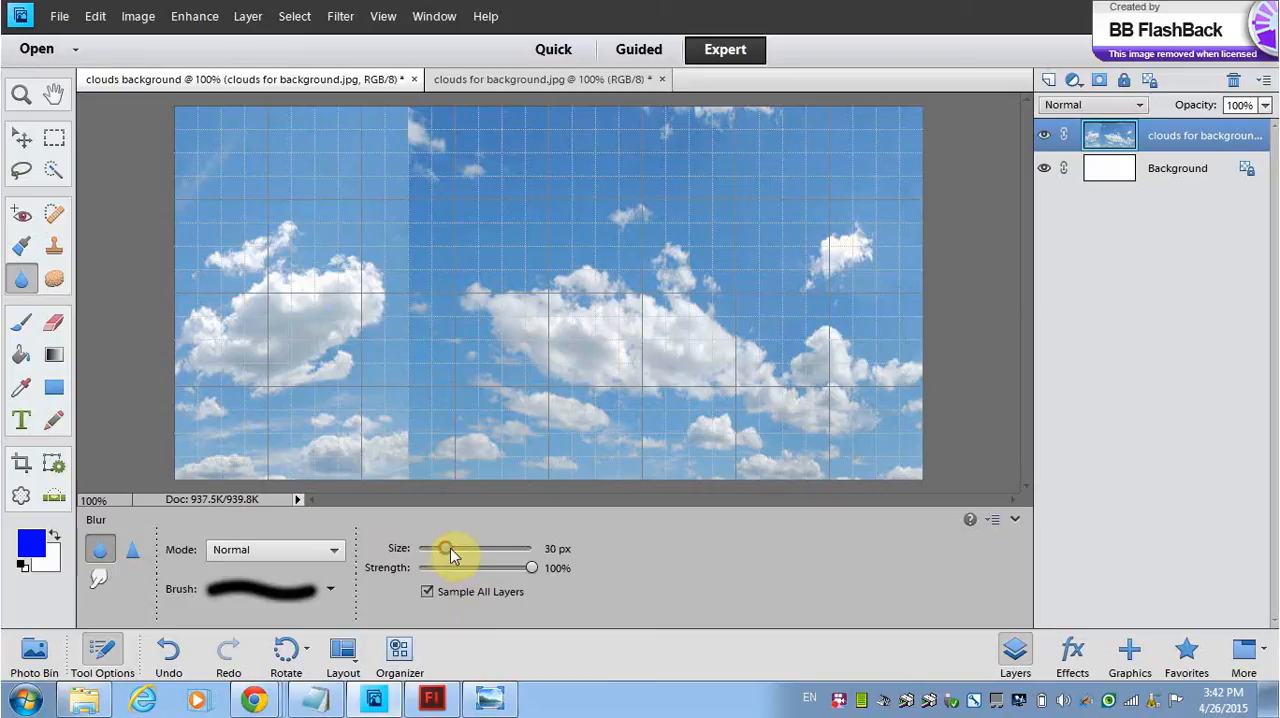
left_click_drag(447, 548, 459, 548)
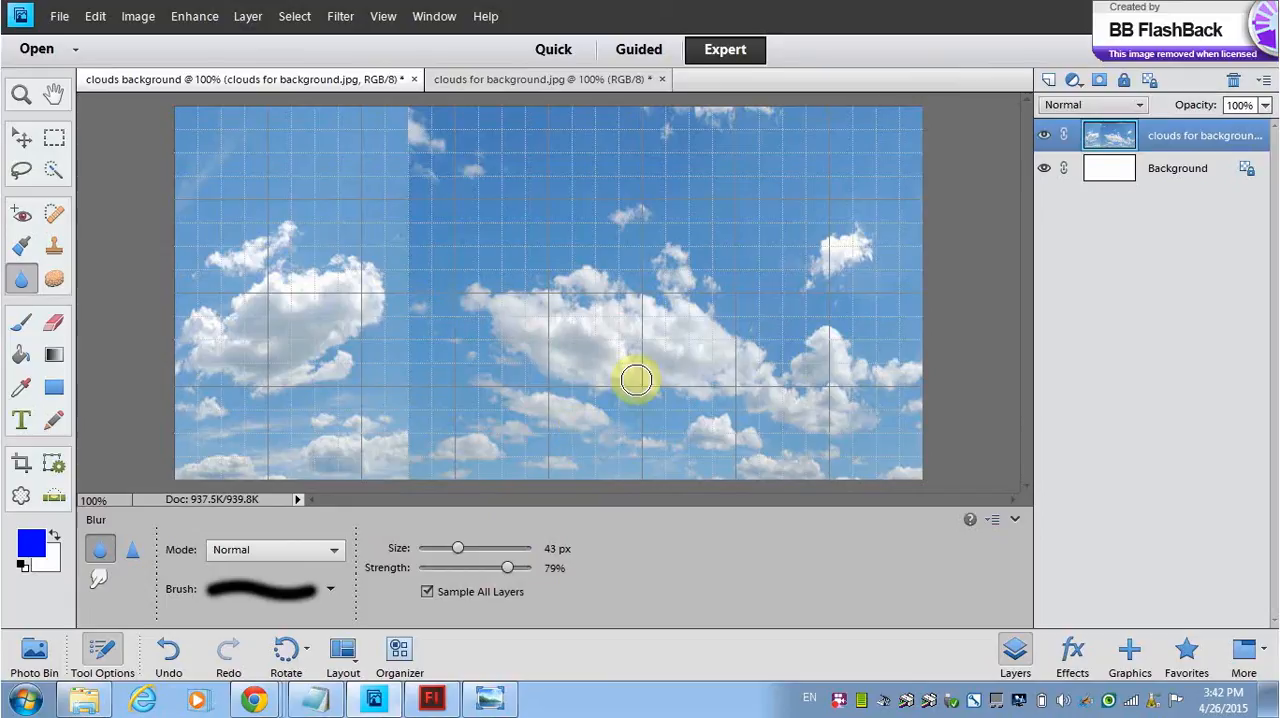
key("ctrl+equal")
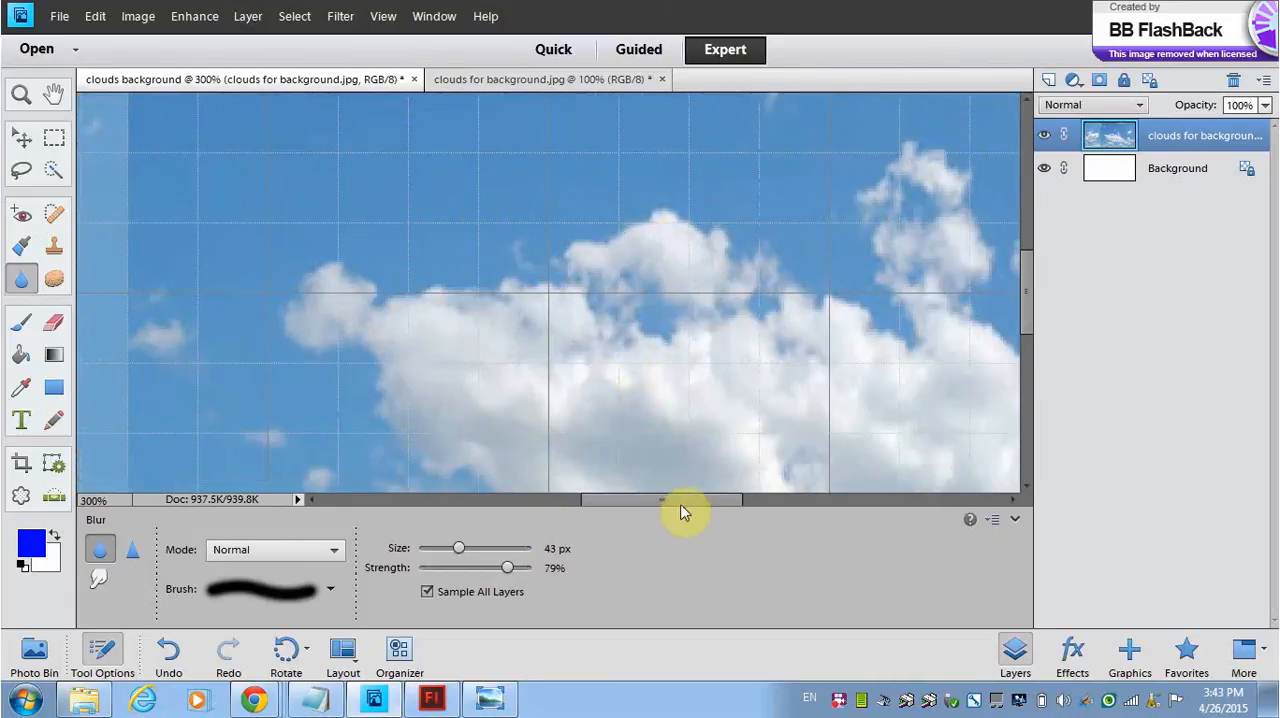
key("ctrl+equal")
left_click_drag(634, 507, 603, 506)
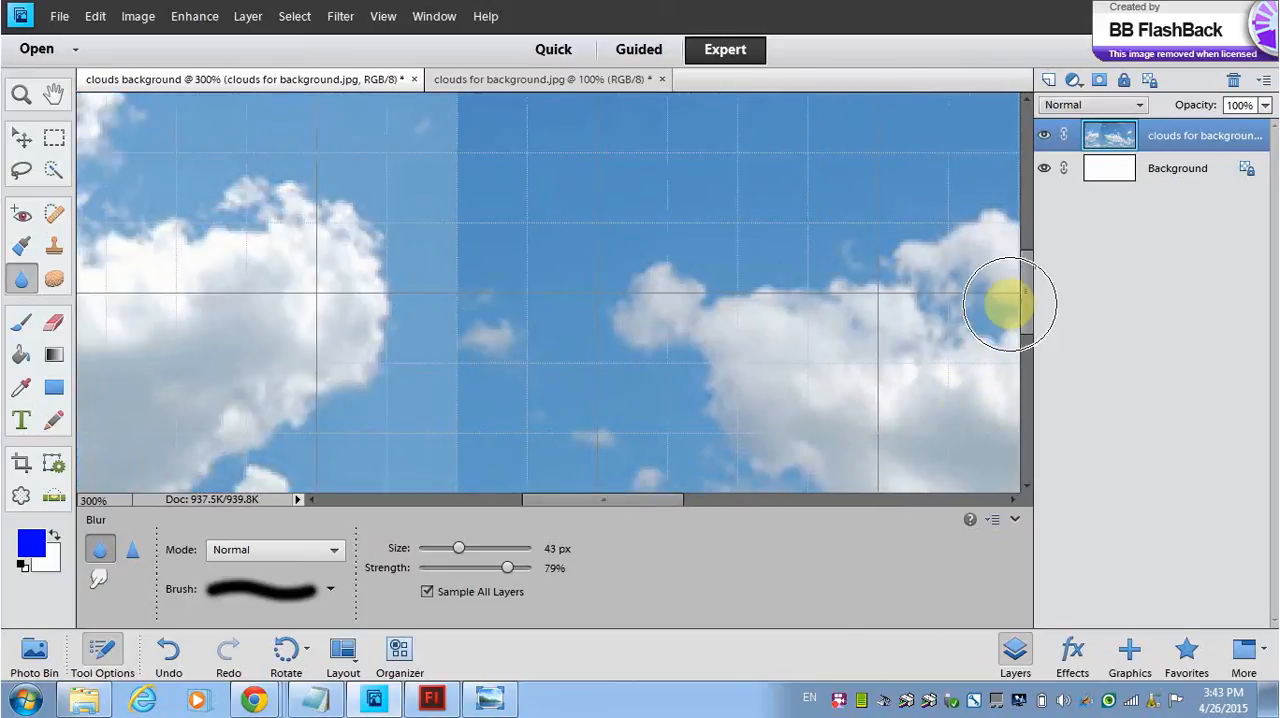
left_click_drag(1030, 312, 1018, 196)
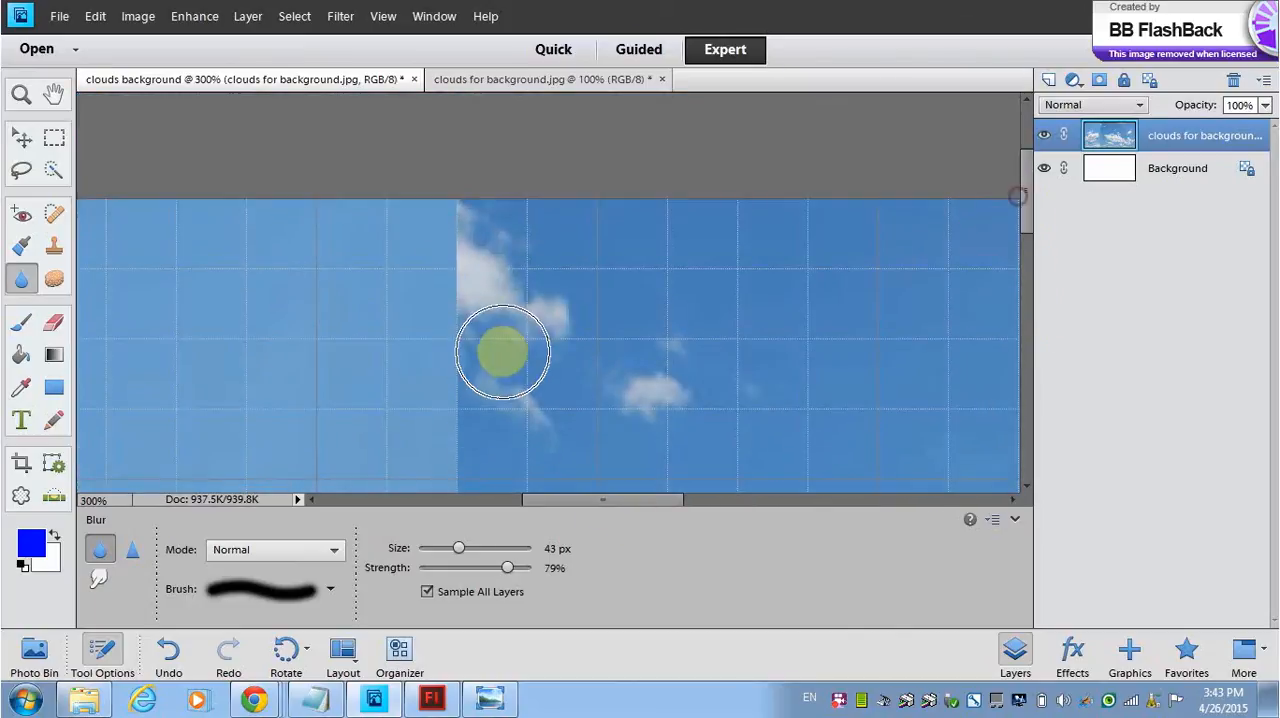
mouse_move(532, 277)
left_mouse_down()
mouse_move(480, 314)
mouse_move(446, 277)
mouse_move(440, 256)
mouse_move(457, 240)
mouse_move(429, 234)
mouse_move(466, 234)
mouse_move(437, 236)
mouse_move(449, 360)
mouse_move(480, 346)
mouse_move(478, 365)
left_mouse_up()
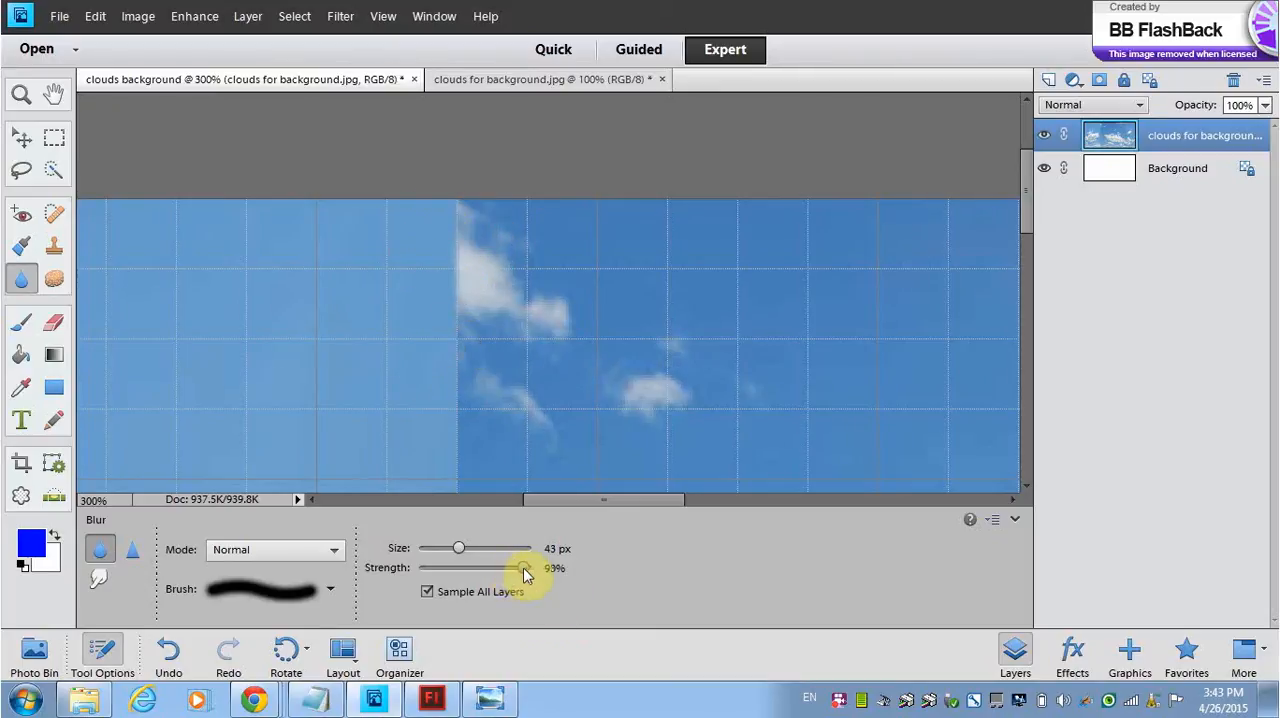
Step: Blur the cut-off cloud and sky along the upper seam again, raising the strength to 94% and up to 100%
left_click_drag(523, 568, 525, 568)
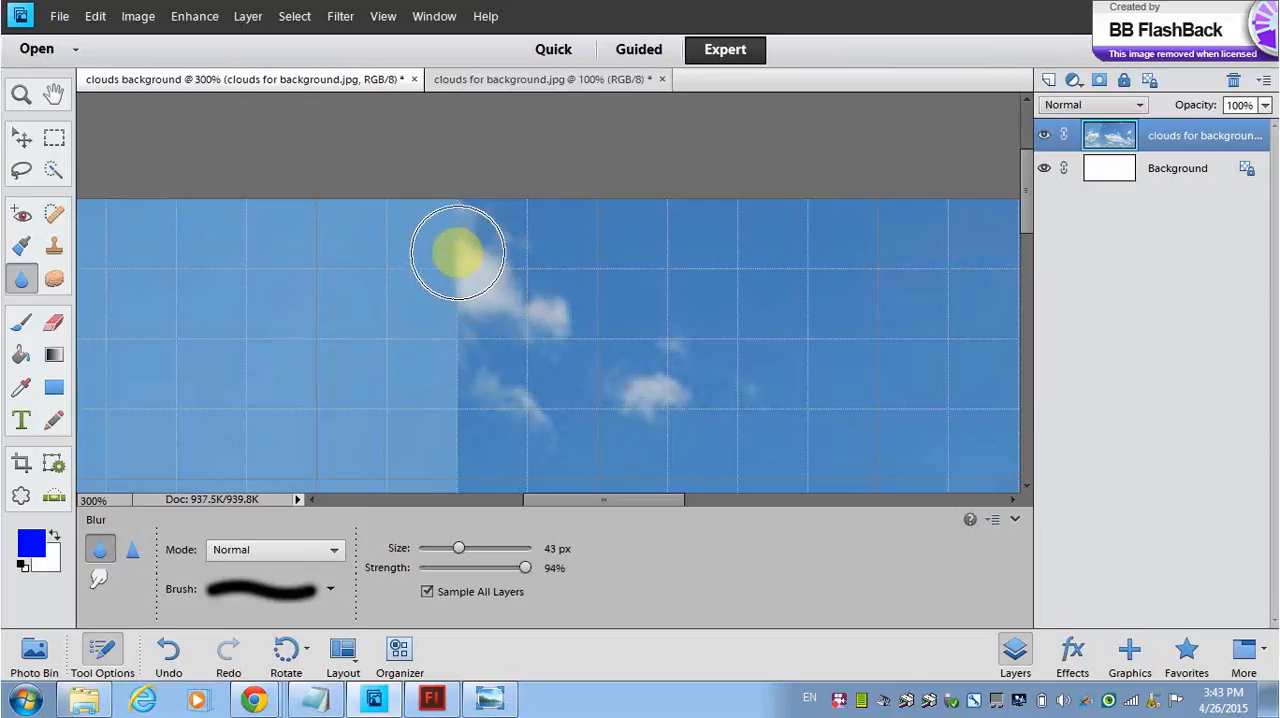
mouse_move(458, 253)
left_mouse_down()
mouse_move(429, 233)
mouse_move(462, 228)
mouse_move(444, 222)
mouse_move(466, 291)
mouse_move(430, 312)
mouse_move(509, 315)
mouse_move(462, 314)
mouse_move(433, 345)
mouse_move(475, 396)
mouse_move(451, 292)
mouse_move(486, 337)
mouse_move(460, 333)
mouse_move(491, 309)
mouse_move(437, 234)
mouse_move(467, 215)
mouse_move(439, 225)
mouse_move(467, 227)
mouse_move(433, 249)
mouse_move(490, 261)
mouse_move(442, 331)
mouse_move(497, 336)
mouse_move(460, 349)
mouse_move(478, 322)
mouse_move(434, 357)
left_mouse_up()
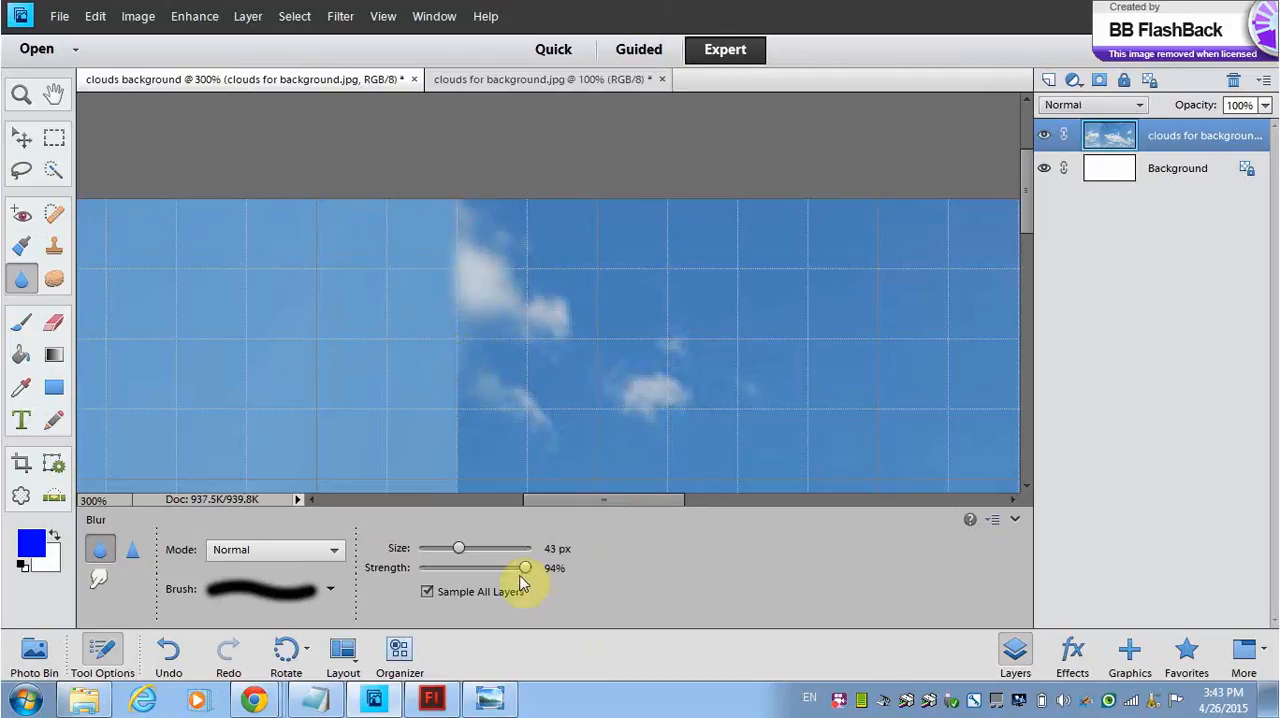
left_click_drag(525, 570, 530, 570)
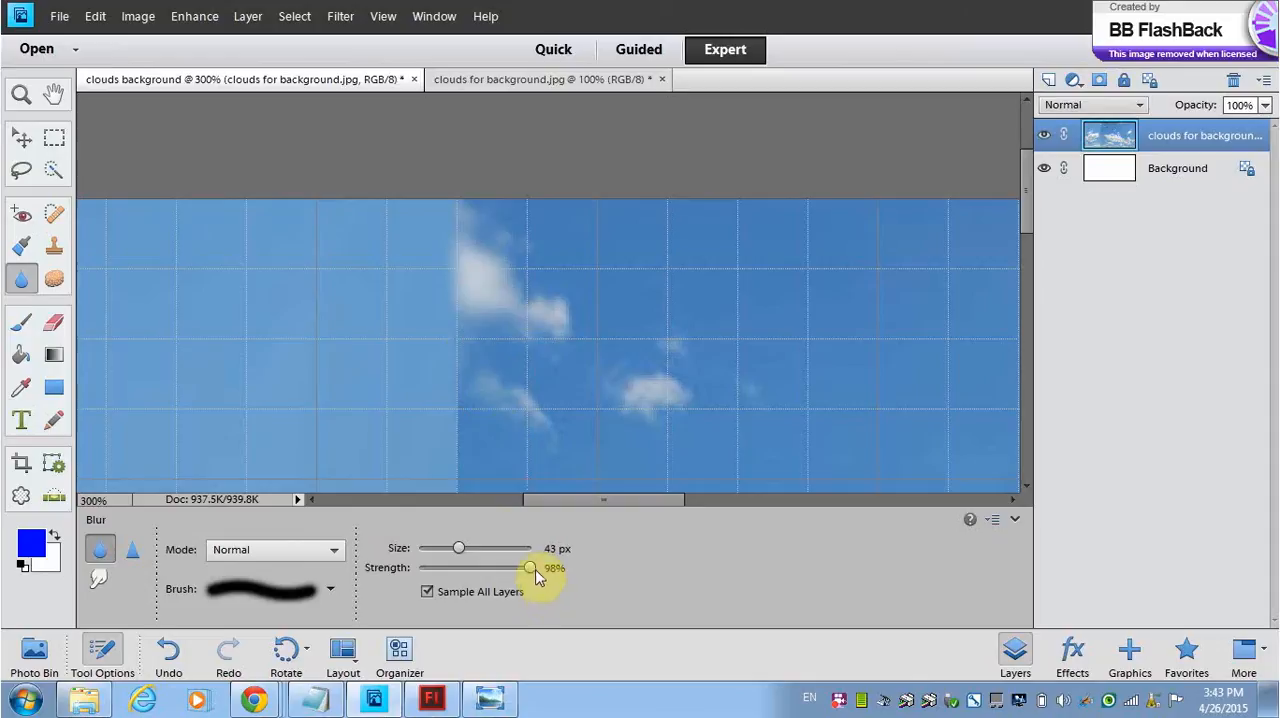
mouse_move(458, 328)
left_mouse_down()
mouse_move(471, 329)
mouse_move(447, 320)
mouse_move(474, 300)
mouse_move(429, 386)
mouse_move(509, 309)
mouse_move(387, 403)
left_mouse_up()
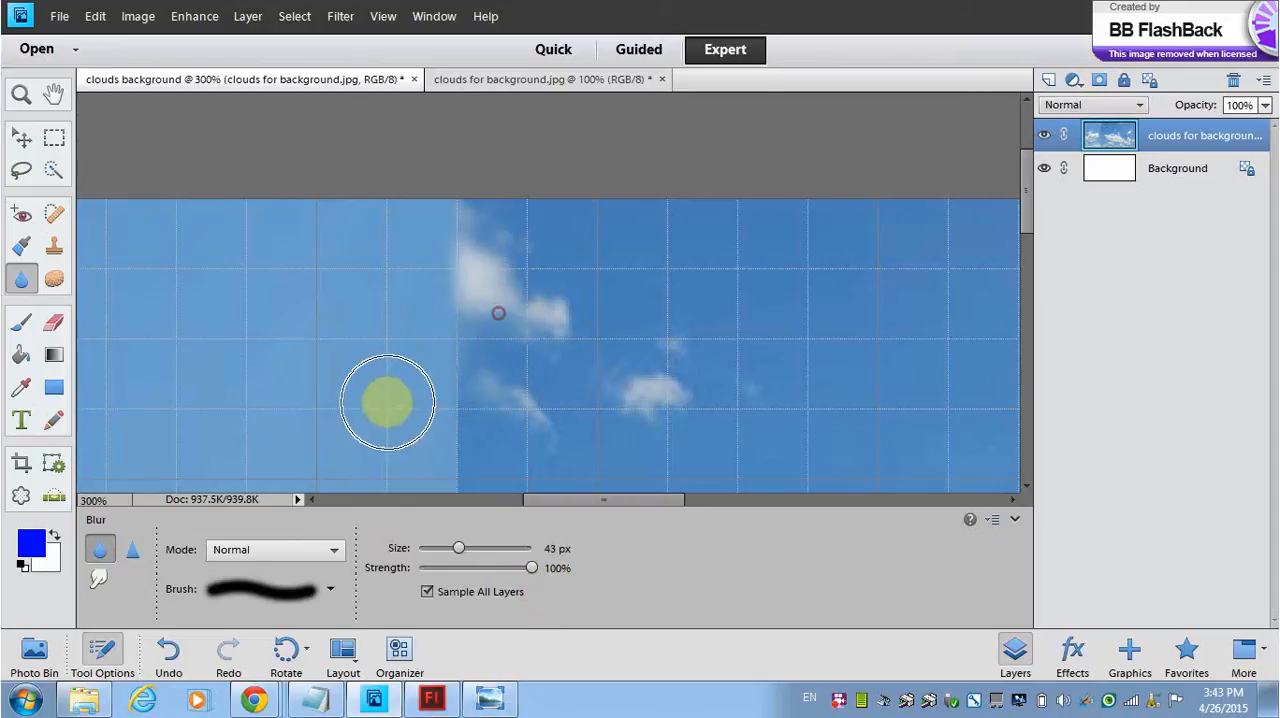
Step: Smudge the darker sky across the upper seam around the small clouds, using a 14 px Smudge brush in Darker Color mode at 65% strength
left_click(99, 577)
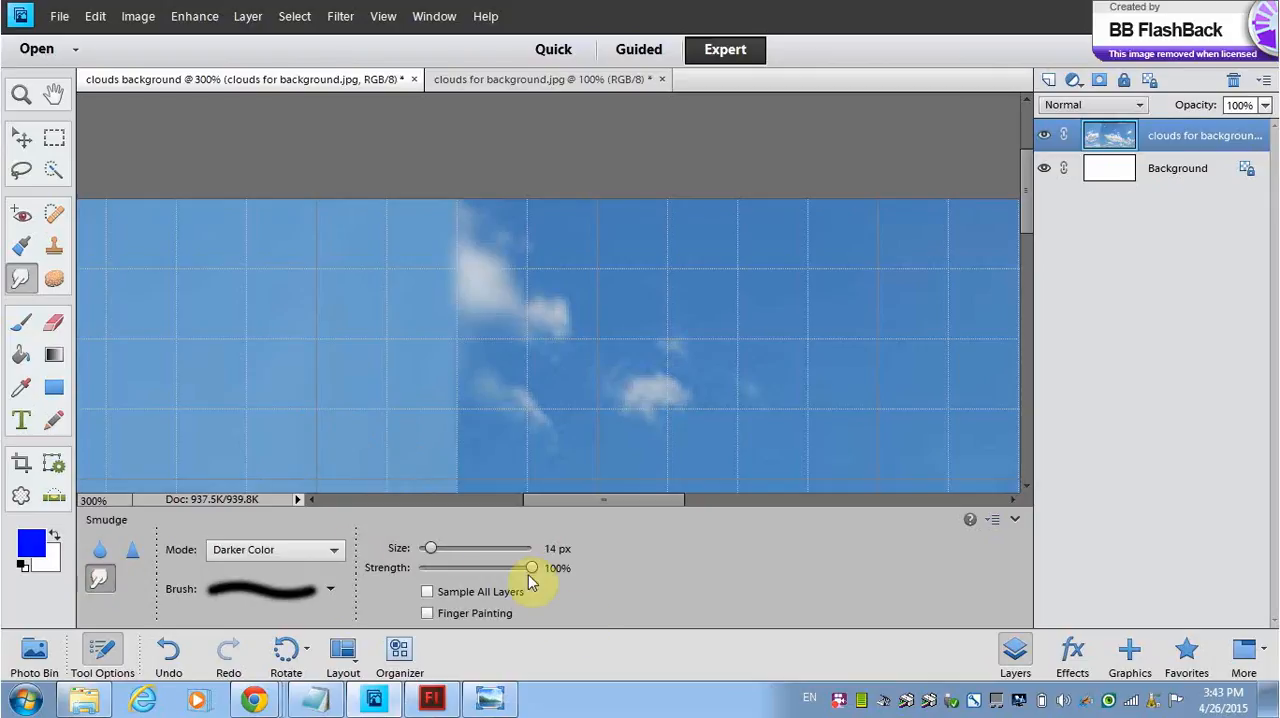
left_click_drag(497, 573, 491, 568)
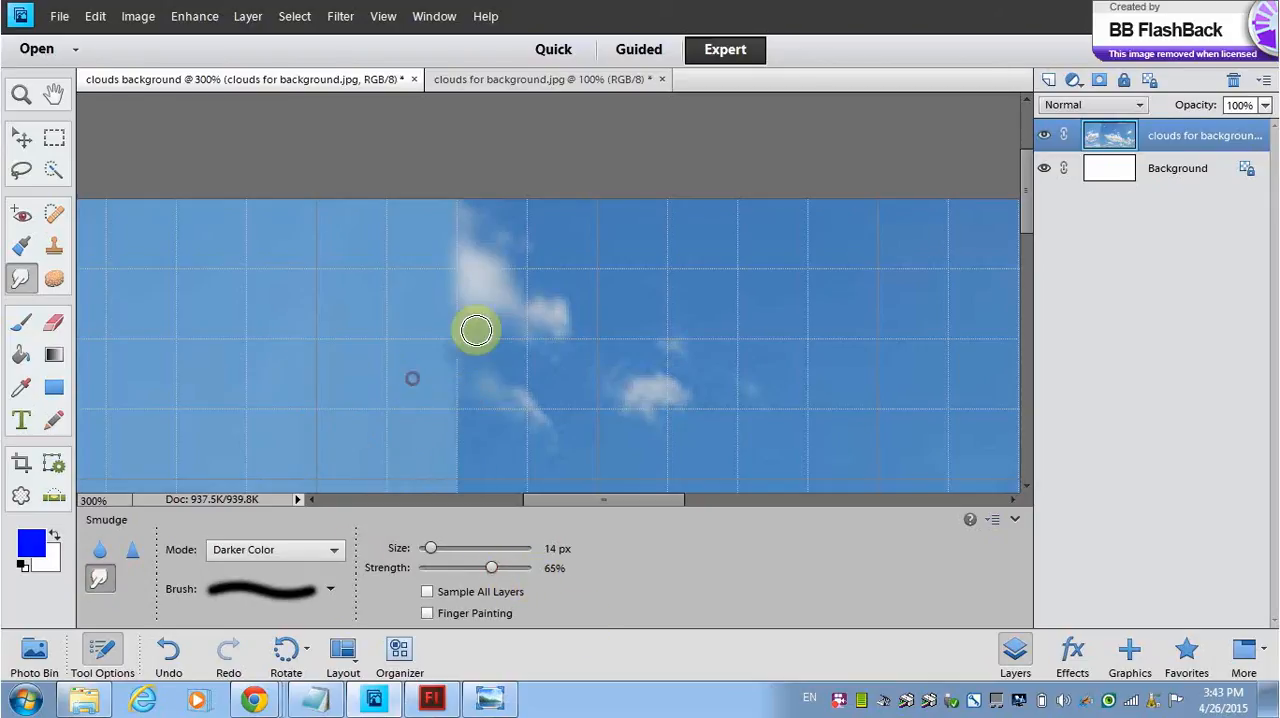
left_click(429, 349)
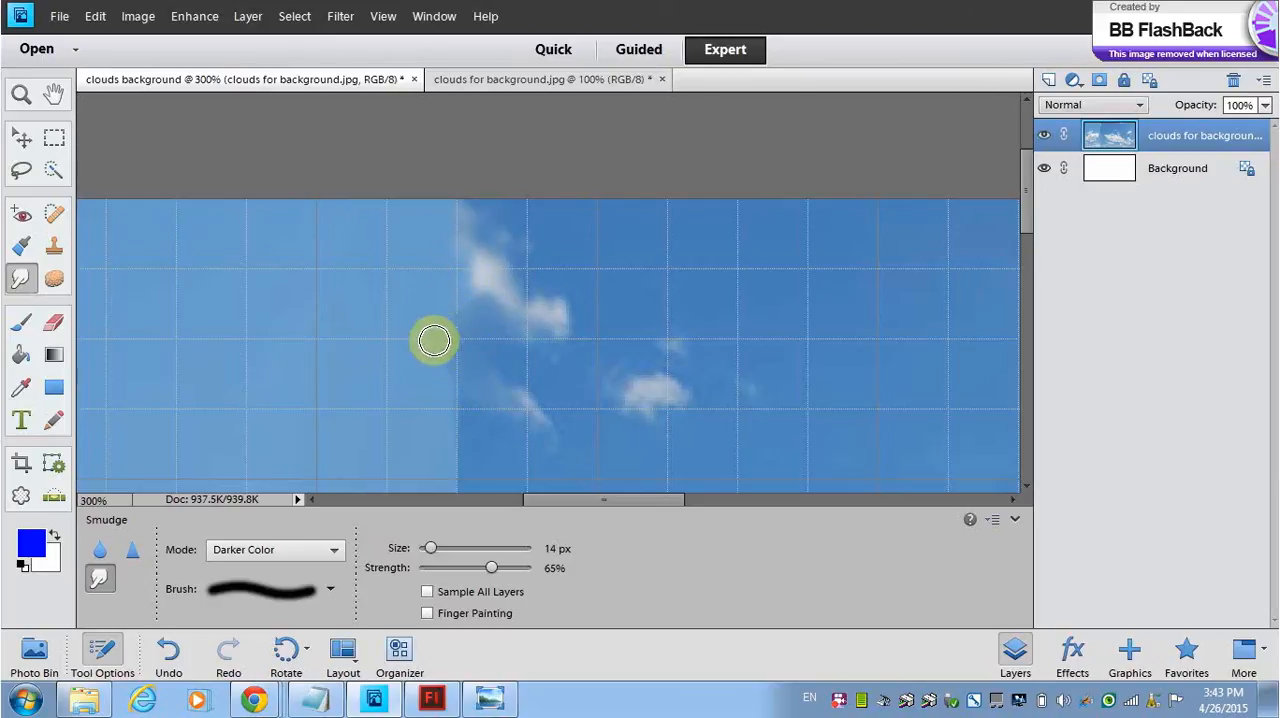
left_click_drag(475, 419, 440, 410)
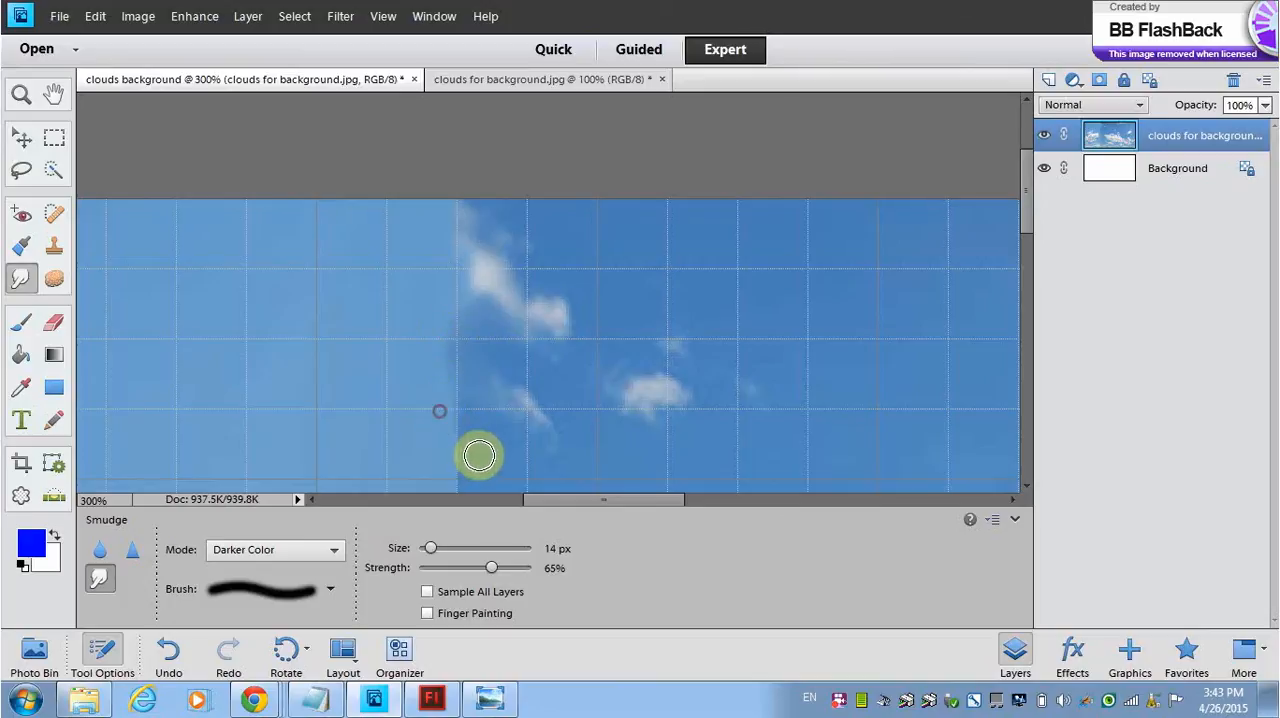
mouse_move(476, 453)
left_mouse_down()
mouse_move(431, 422)
mouse_move(420, 452)
left_mouse_up()
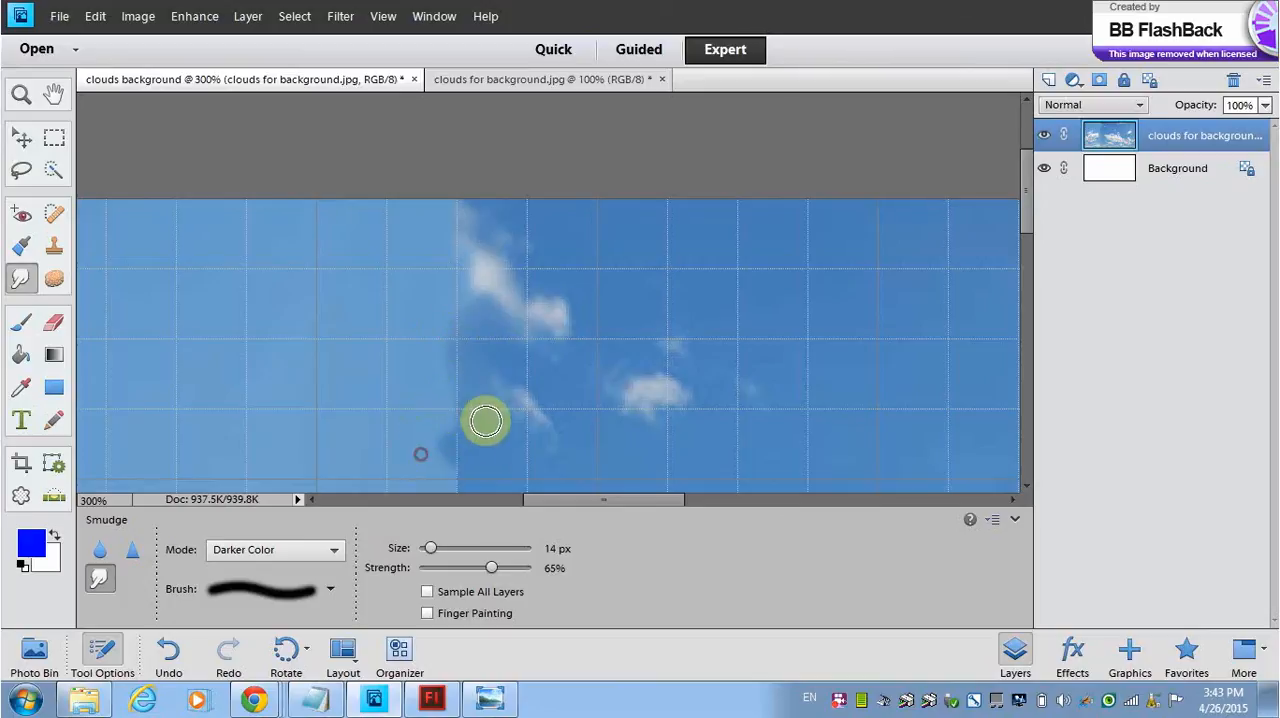
left_click_drag(486, 420, 406, 454)
mouse_move(485, 461)
left_mouse_down()
mouse_move(433, 448)
mouse_move(478, 425)
mouse_move(414, 457)
left_mouse_up()
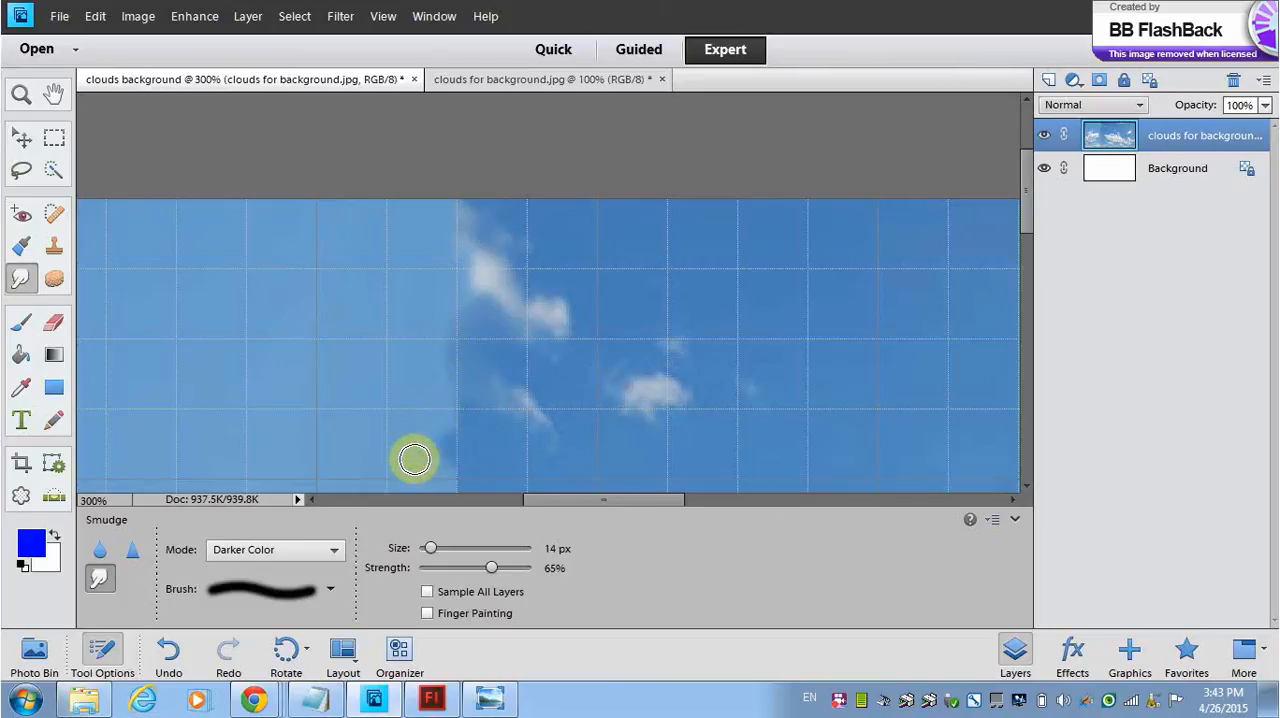
left_click_drag(480, 428, 428, 446)
left_click_drag(475, 371, 442, 402)
mouse_move(487, 314)
left_mouse_down()
mouse_move(403, 387)
mouse_move(464, 334)
mouse_move(407, 416)
mouse_move(469, 477)
mouse_move(385, 424)
mouse_move(418, 400)
left_mouse_up()
left_click_drag(469, 470, 440, 415)
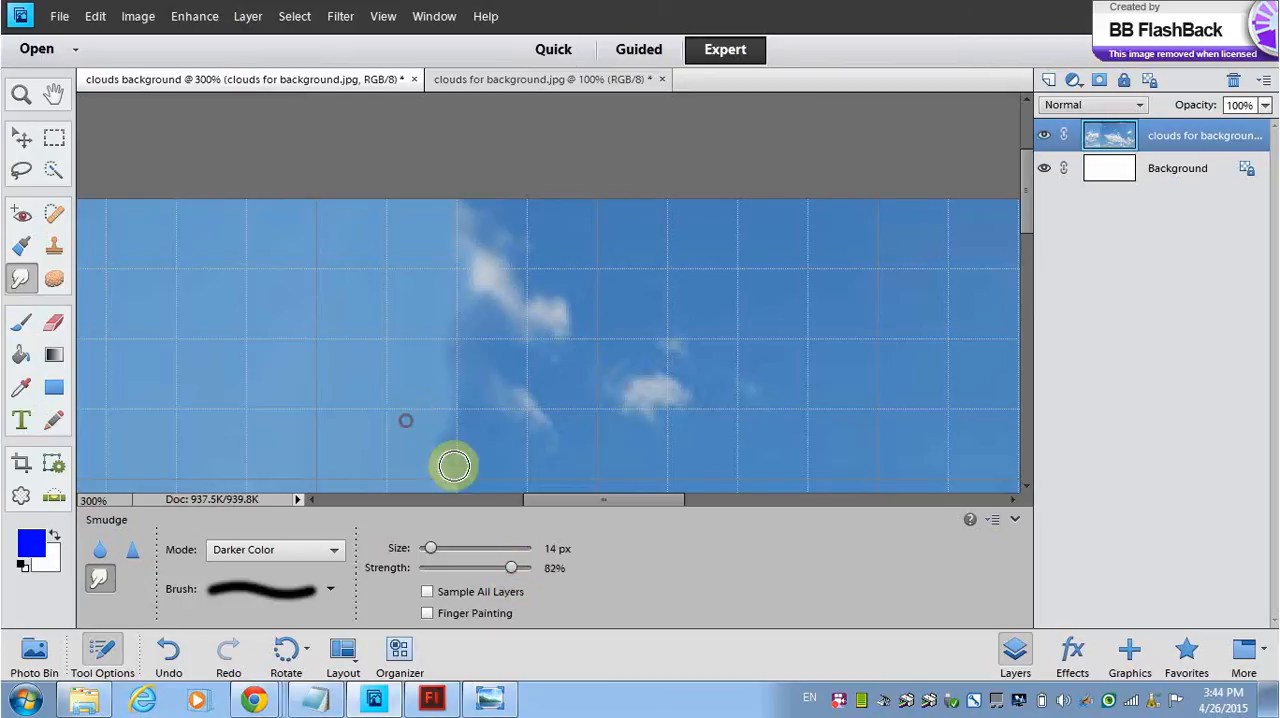
Step: Raise the Smudge strength to 100% and smudge the seam below the small upper clouds
left_click_drag(530, 571, 533, 568)
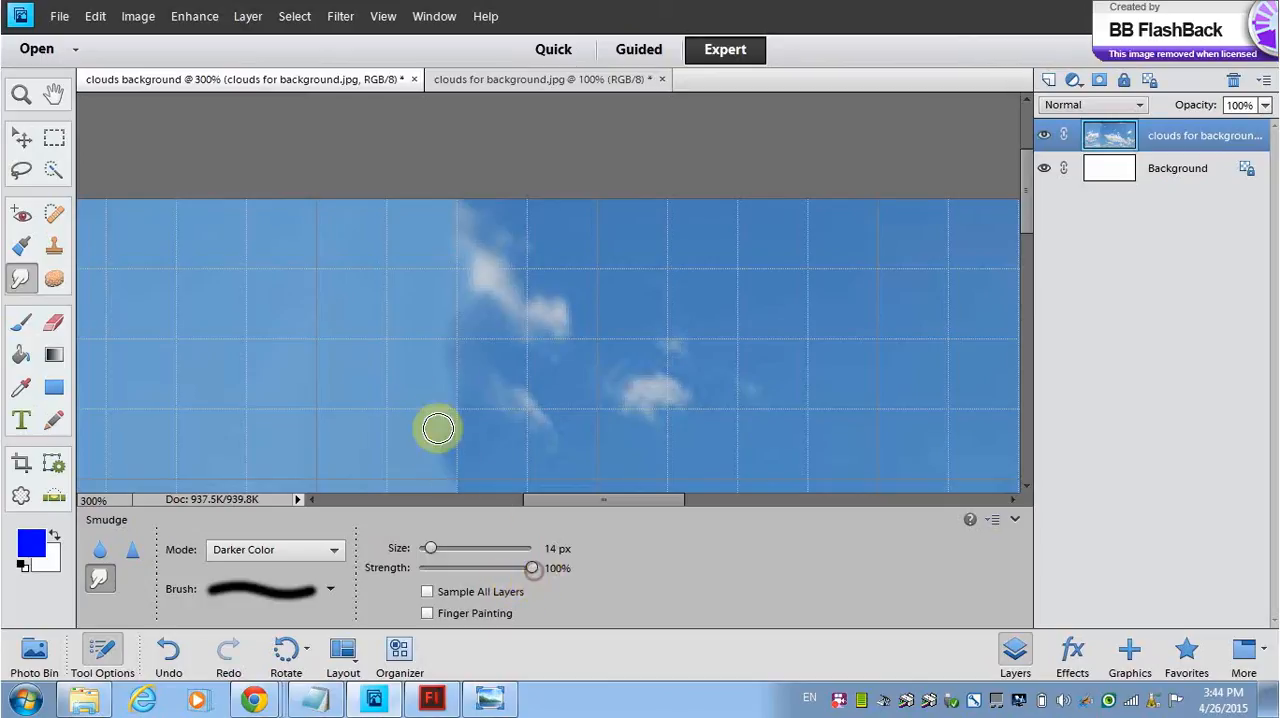
mouse_move(483, 480)
left_mouse_down()
mouse_move(411, 429)
mouse_move(474, 452)
mouse_move(422, 418)
left_mouse_up()
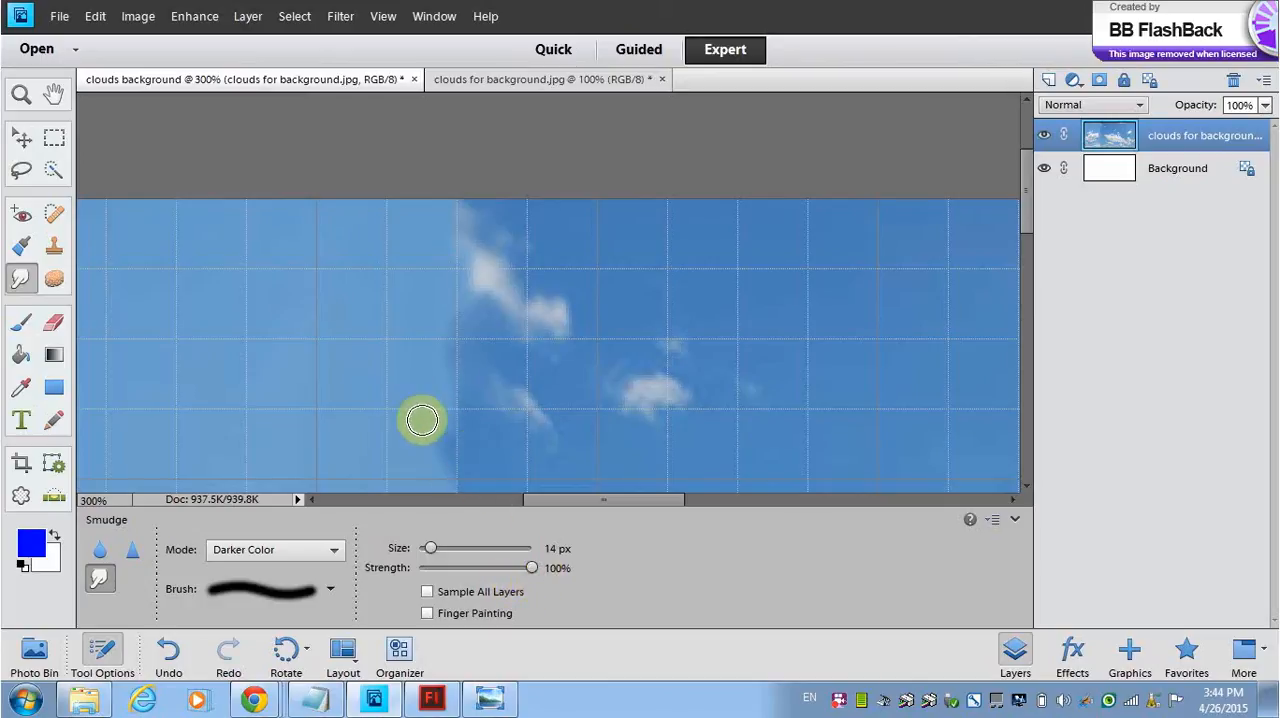
left_click_drag(467, 457, 422, 426)
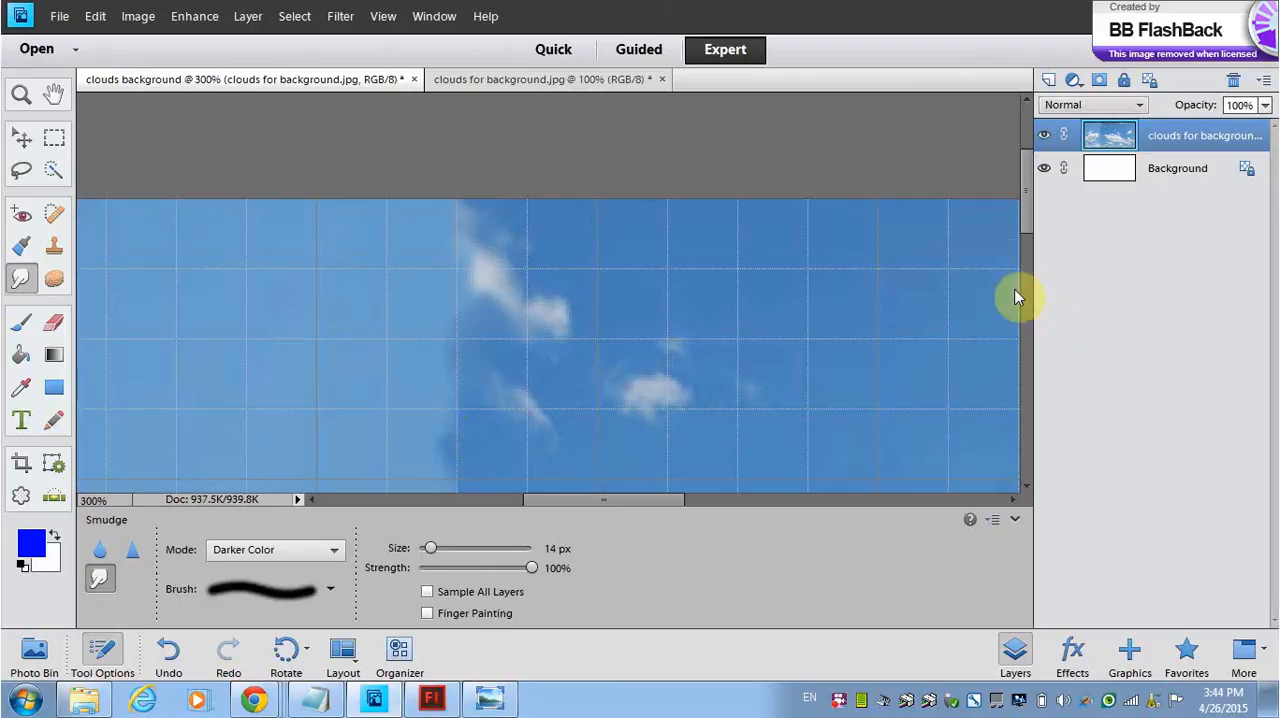
Step: Try to smudge the open-sky part of the seam above the large clouds at 100% and 78% strength, and undo those strokes
left_click_drag(1032, 210, 1034, 271)
left_click_drag(479, 252, 439, 252)
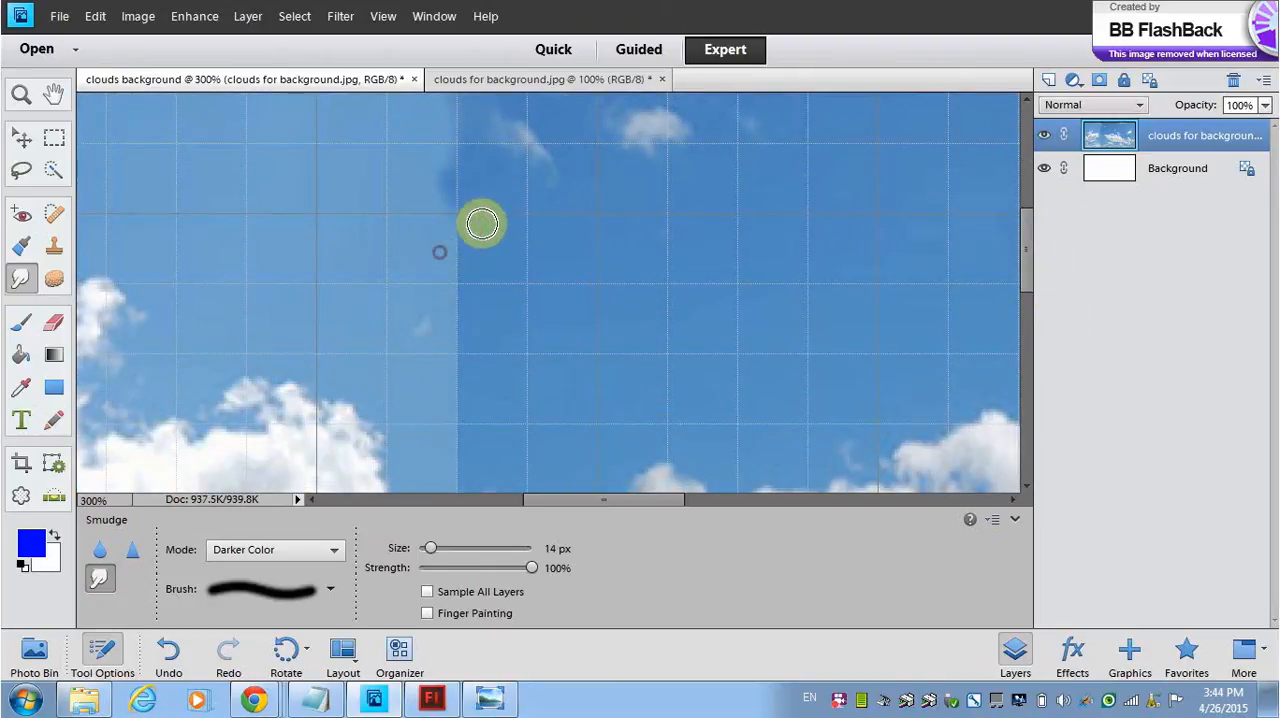
mouse_move(494, 216)
left_mouse_down()
mouse_move(476, 314)
mouse_move(455, 322)
mouse_move(492, 253)
mouse_move(461, 304)
mouse_move(480, 180)
mouse_move(468, 378)
left_mouse_up()
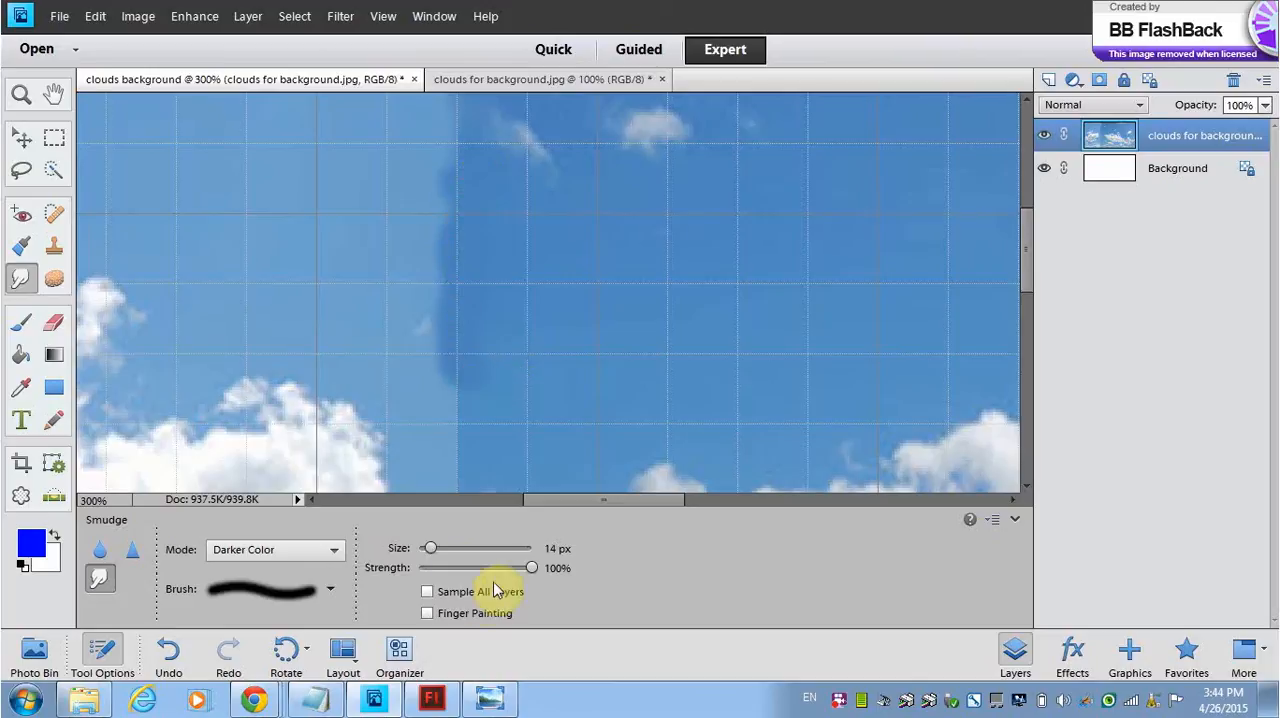
left_click_drag(523, 568, 506, 568)
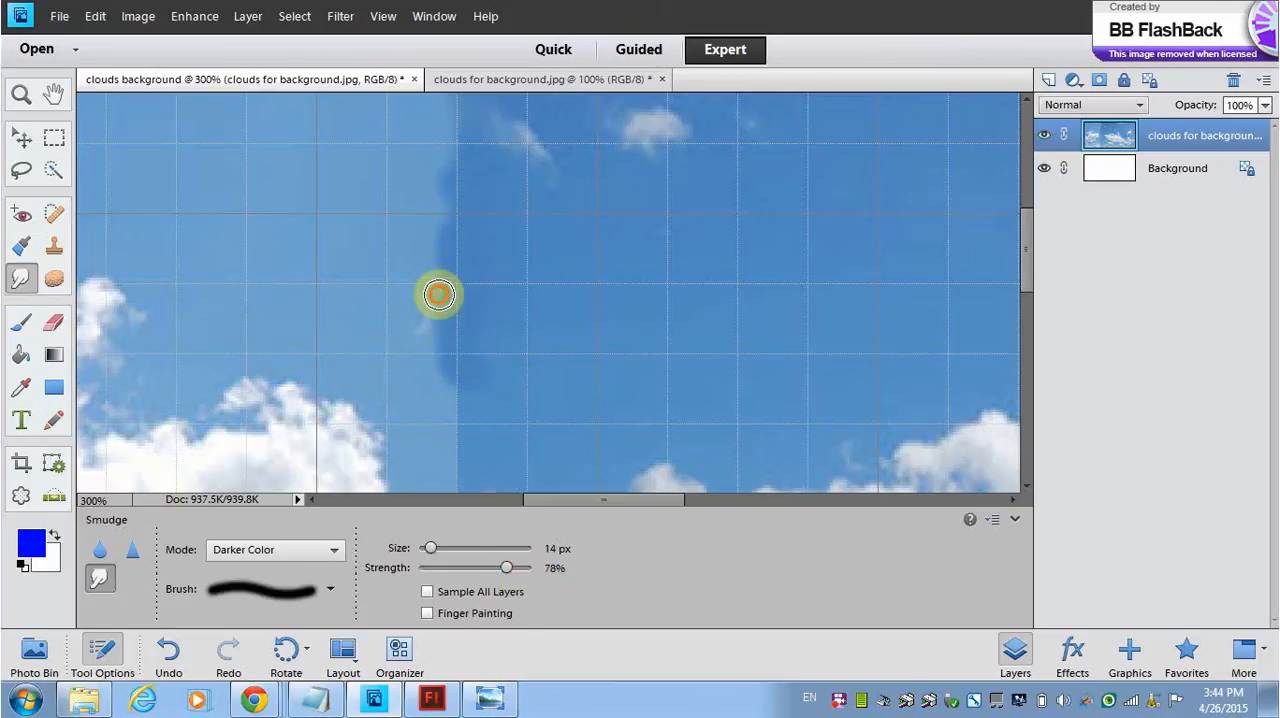
key("ctrl+z")
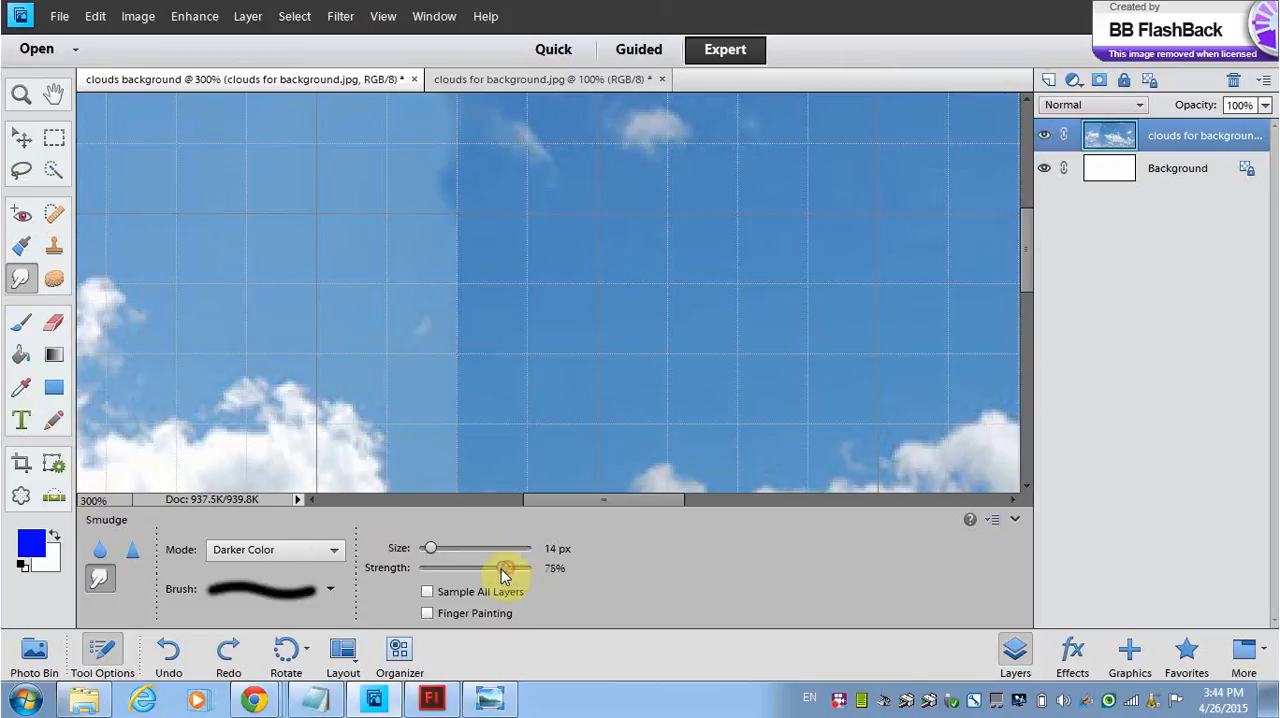
Step: Smudge the seam in the open sky just below the small upper clouds at 73% strength
mouse_move(466, 223)
left_mouse_down()
mouse_move(463, 267)
mouse_move(476, 227)
mouse_move(465, 255)
mouse_move(462, 210)
mouse_move(465, 271)
mouse_move(465, 247)
mouse_move(451, 284)
mouse_move(456, 248)
left_mouse_up()
mouse_move(466, 195)
left_mouse_down()
mouse_move(483, 163)
mouse_move(449, 171)
left_mouse_up()
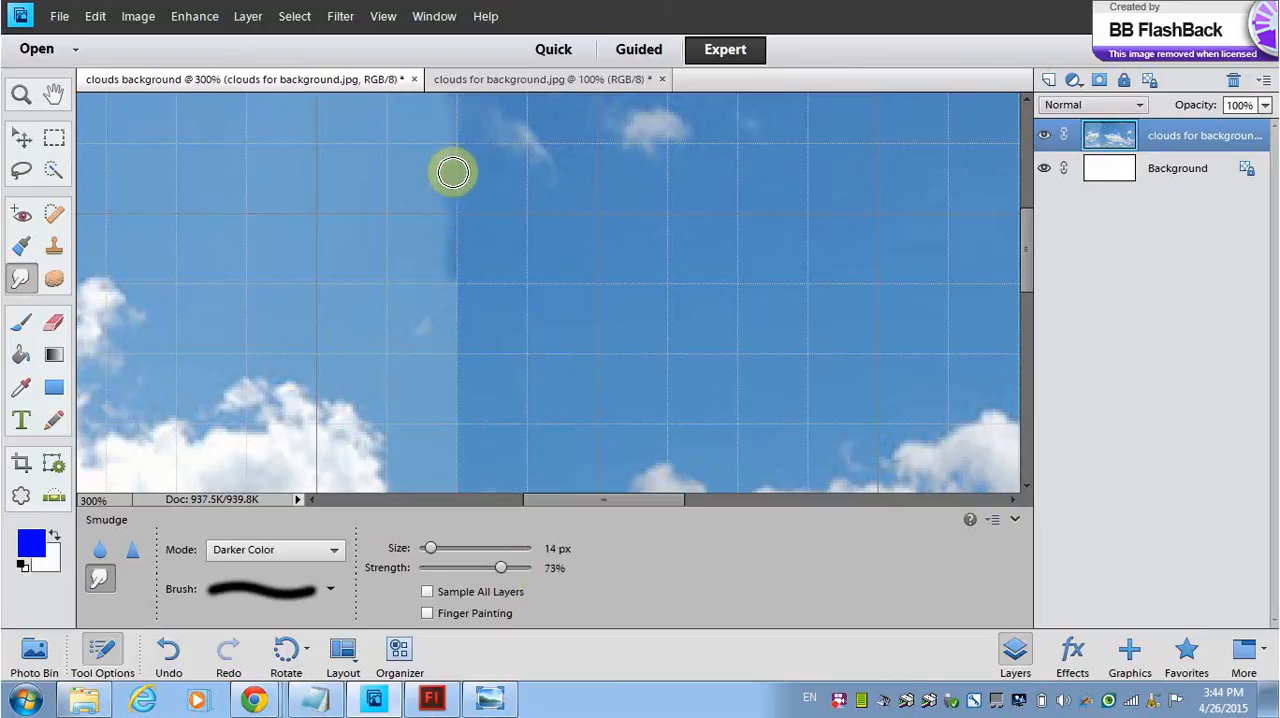
left_click_drag(466, 118, 456, 157)
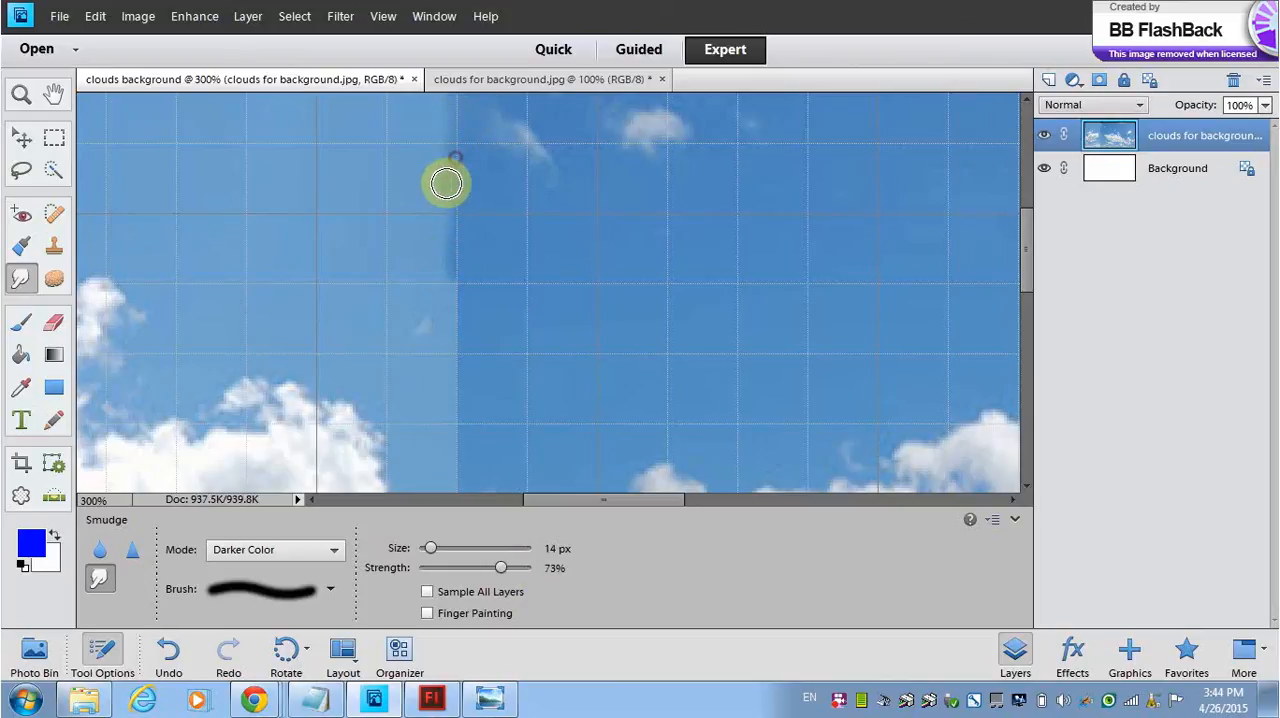
left_click_drag(437, 218, 434, 200)
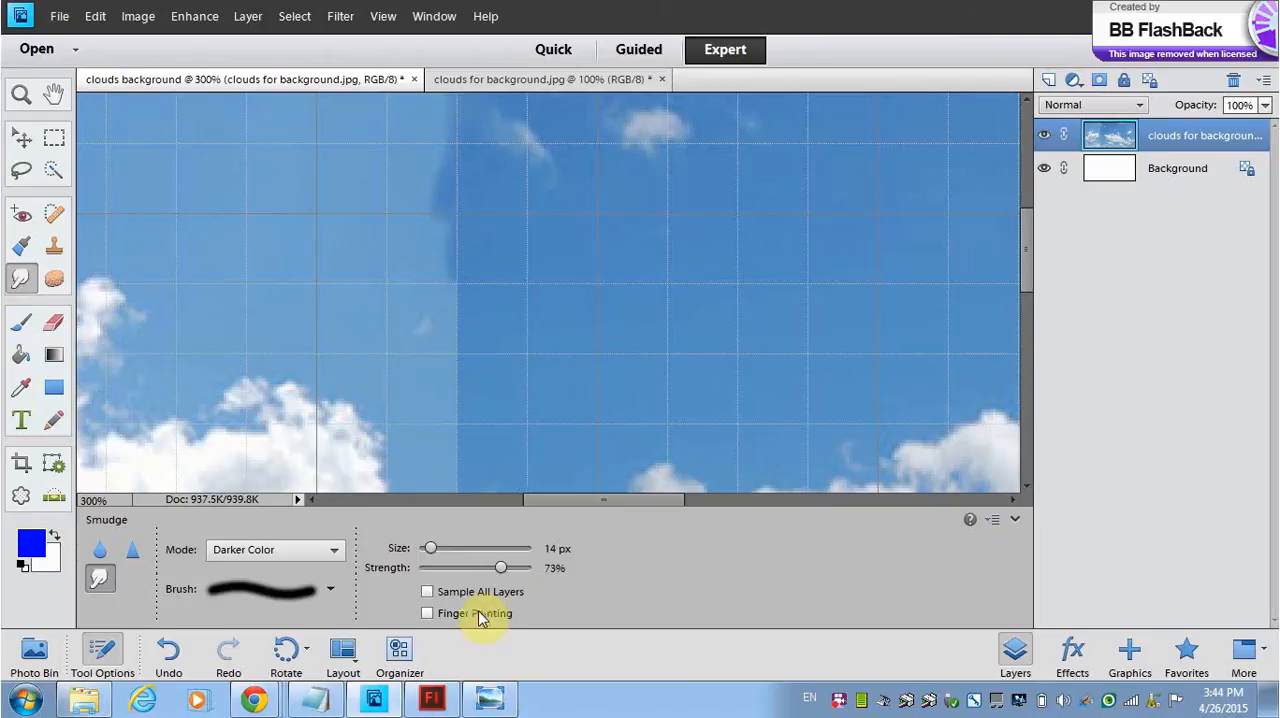
Step: Lower the Smudge strength to 64% and soften the rest of the open-sky seam down to the large clouds
left_click_drag(497, 573, 488, 572)
mouse_move(474, 263)
left_mouse_down()
mouse_move(449, 308)
mouse_move(445, 244)
mouse_move(465, 221)
mouse_move(480, 297)
mouse_move(438, 344)
mouse_move(456, 358)
mouse_move(433, 380)
mouse_move(489, 384)
mouse_move(454, 382)
mouse_move(456, 343)
mouse_move(460, 397)
left_mouse_up()
mouse_move(464, 348)
left_mouse_down()
mouse_move(529, 407)
mouse_move(462, 398)
mouse_move(456, 377)
mouse_move(485, 389)
mouse_move(486, 409)
mouse_move(451, 416)
mouse_move(490, 413)
mouse_move(437, 455)
mouse_move(481, 466)
mouse_move(450, 488)
mouse_move(494, 457)
left_mouse_up()
mouse_move(422, 335)
left_mouse_down()
mouse_move(424, 302)
mouse_move(470, 246)
mouse_move(441, 281)
mouse_move(466, 214)
mouse_move(423, 230)
mouse_move(439, 206)
mouse_move(501, 180)
mouse_move(485, 204)
mouse_move(396, 135)
mouse_move(461, 213)
mouse_move(415, 169)
mouse_move(421, 137)
mouse_move(459, 158)
mouse_move(443, 177)
mouse_move(468, 211)
mouse_move(429, 211)
left_mouse_up()
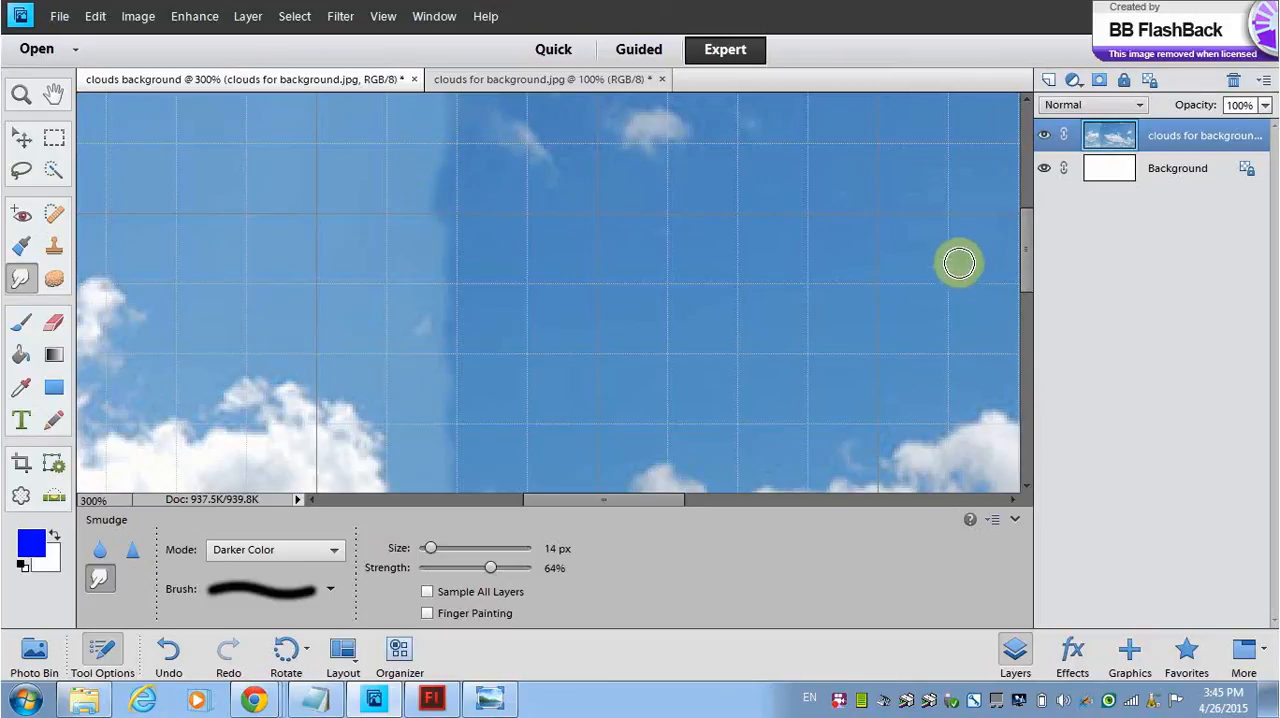
Step: Smudge the seam running between the two large clouds in the middle of the image
left_click_drag(1032, 236, 1046, 301)
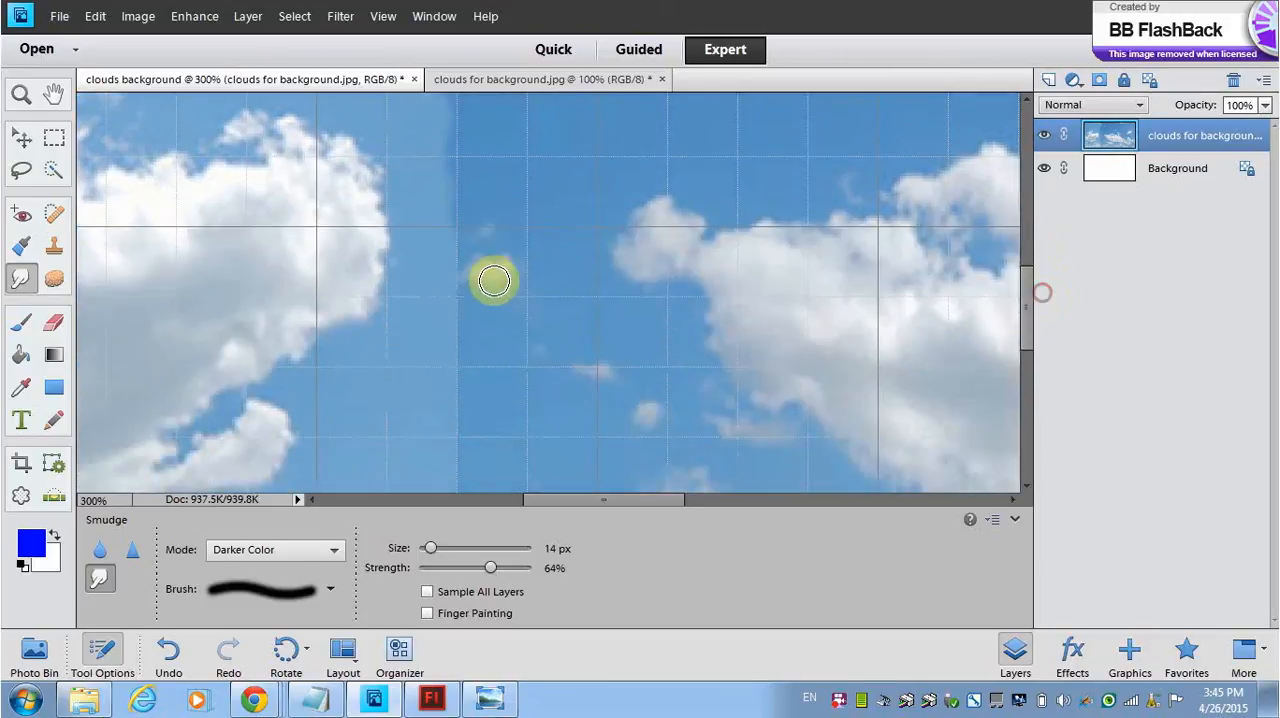
left_click_drag(457, 209, 447, 245)
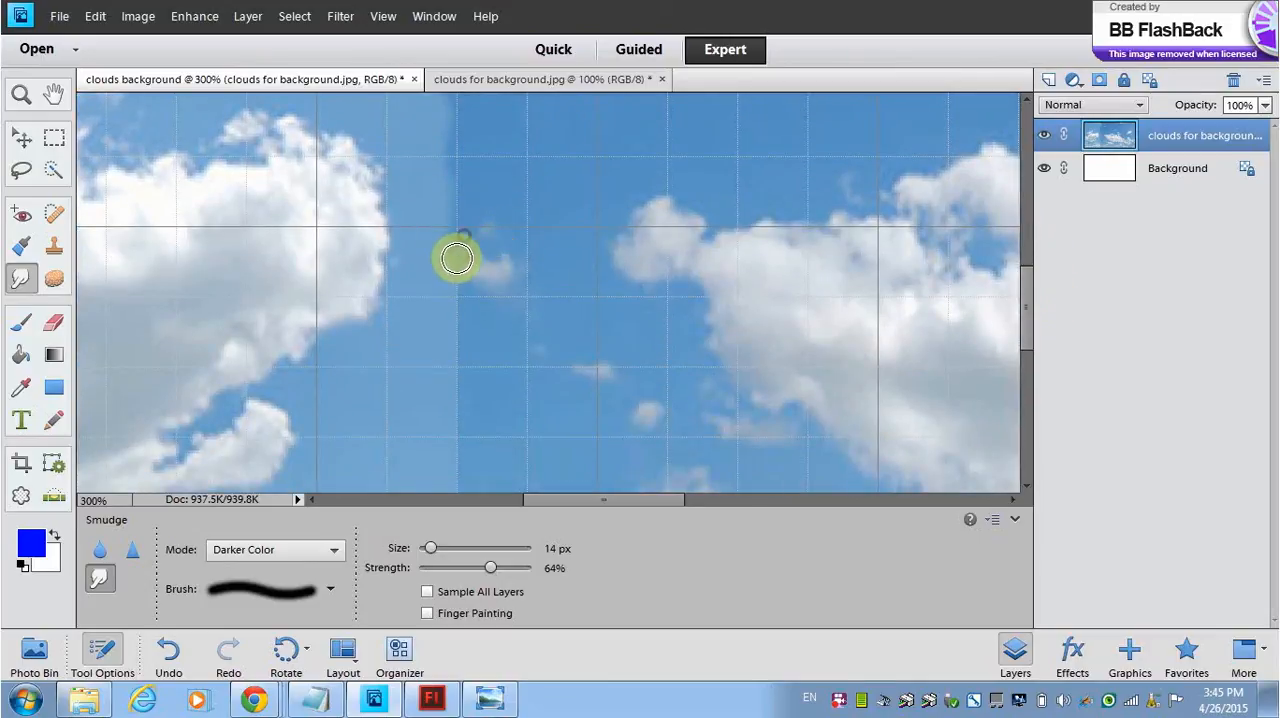
mouse_move(455, 302)
left_mouse_down()
mouse_move(514, 280)
mouse_move(434, 200)
mouse_move(457, 289)
mouse_move(496, 316)
mouse_move(434, 317)
mouse_move(477, 374)
mouse_move(459, 388)
mouse_move(471, 309)
mouse_move(460, 406)
mouse_move(472, 441)
mouse_move(449, 486)
left_mouse_up()
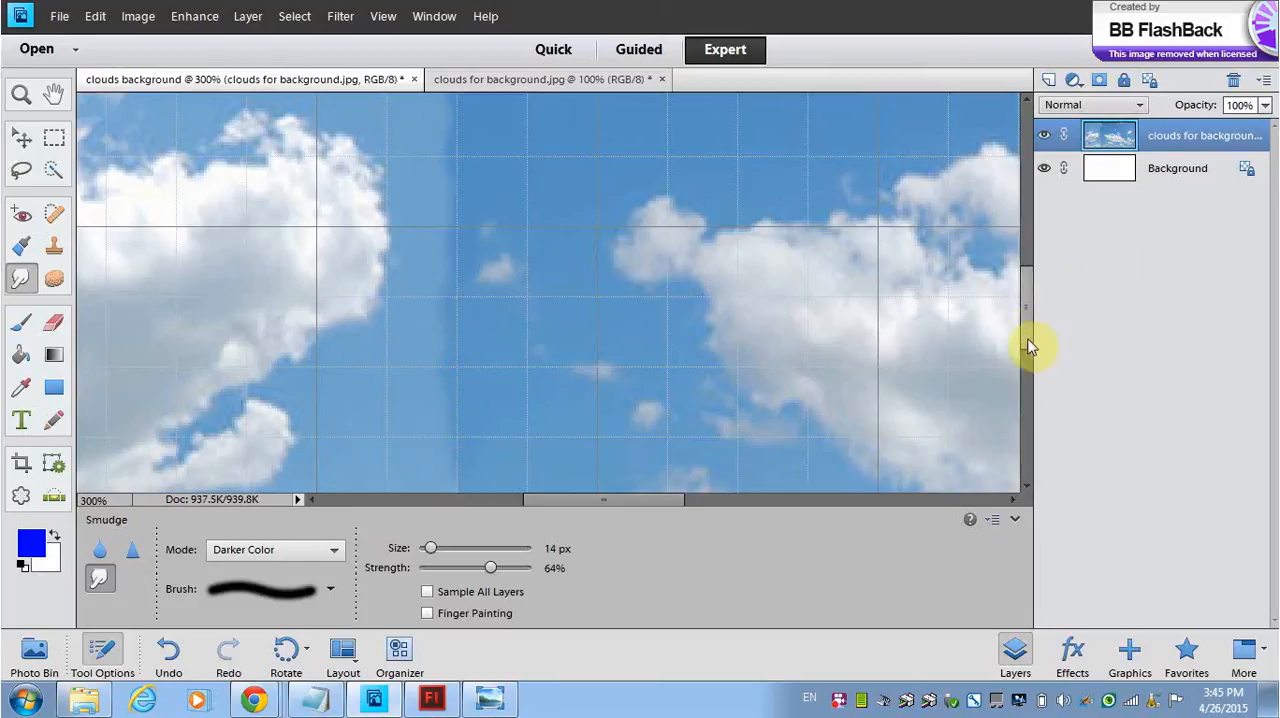
Step: Smudge the seam in the lower sky and soften the cut-off edge of the low cloud bank
scroll(1030, 347, "down", 5)
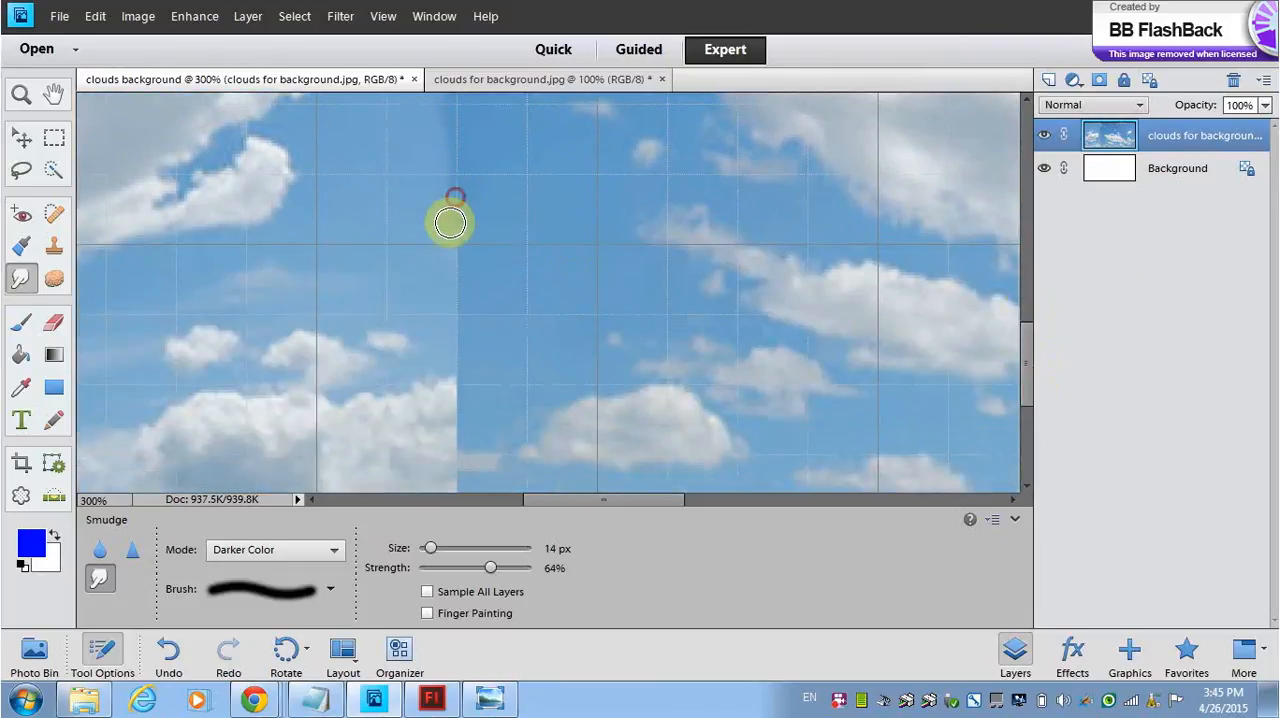
mouse_move(461, 233)
left_mouse_down()
mouse_move(446, 244)
mouse_move(463, 274)
left_mouse_up()
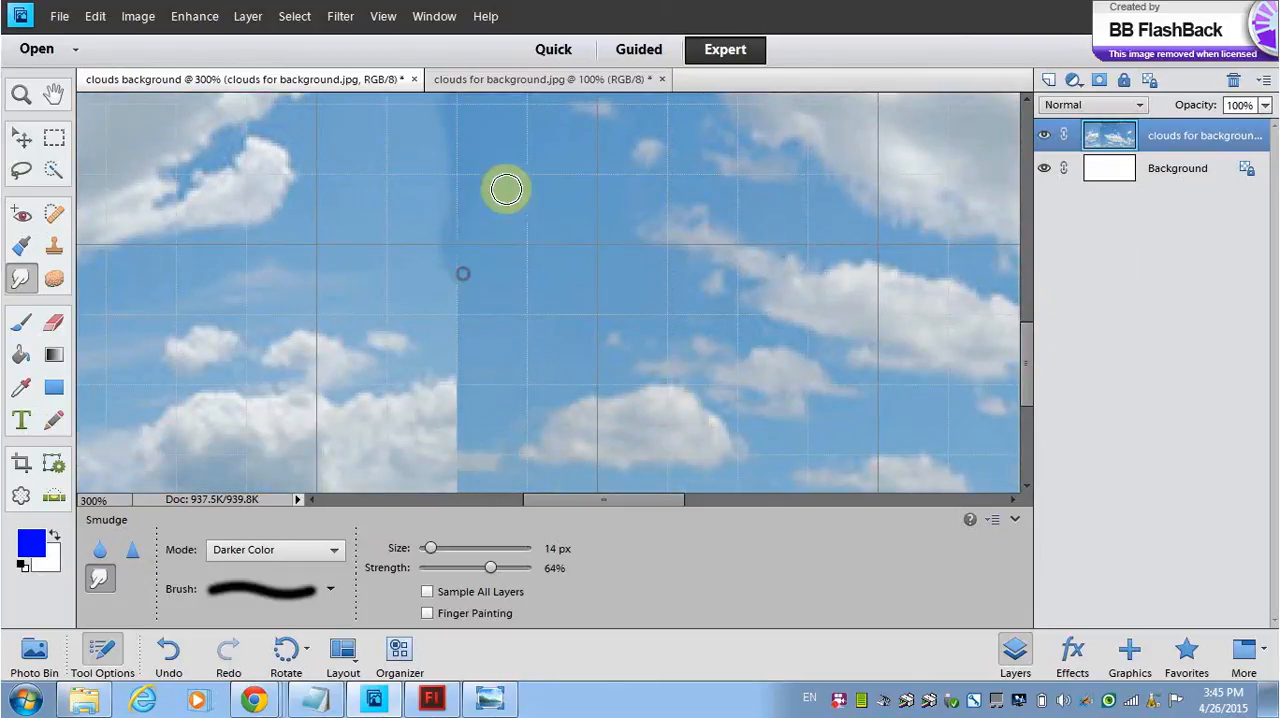
mouse_move(506, 189)
left_mouse_down()
mouse_move(413, 259)
mouse_move(443, 277)
mouse_move(472, 456)
left_mouse_up()
left_click_drag(464, 399, 475, 414)
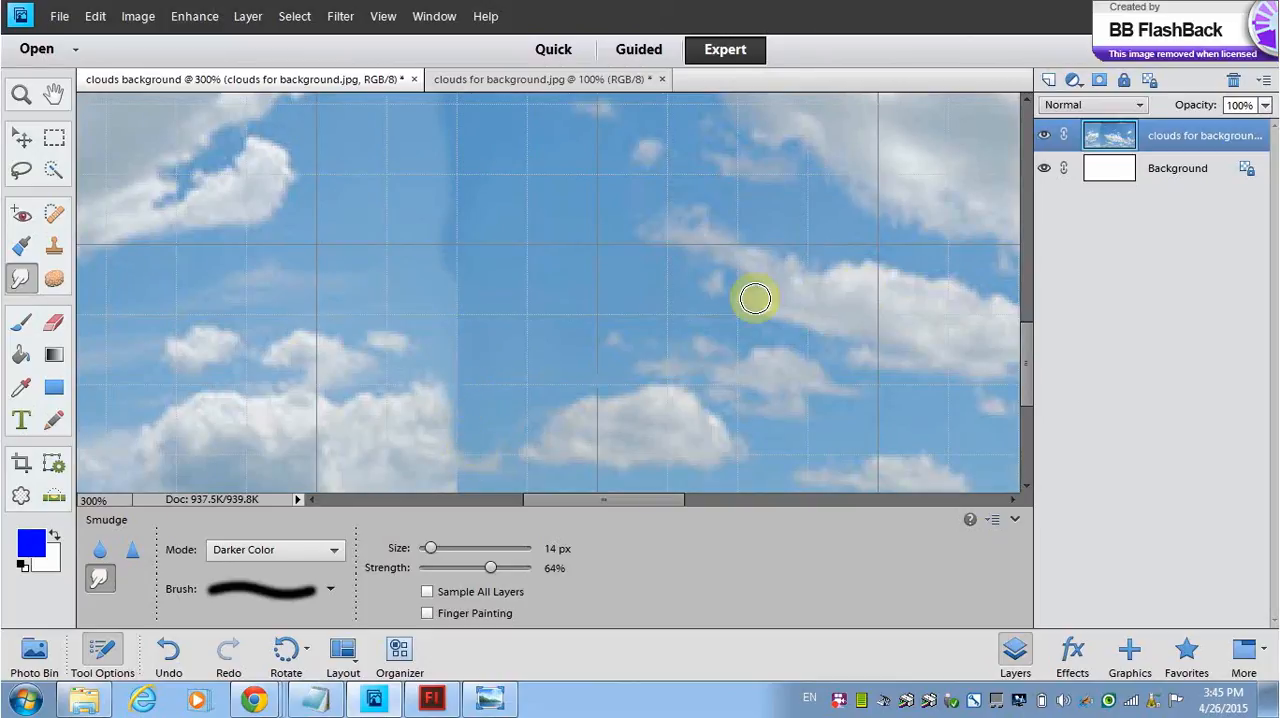
Step: Smudge the seam and the cloud's cut-off edge along the bottom edge of the image
left_click_drag(1026, 363, 1020, 395)
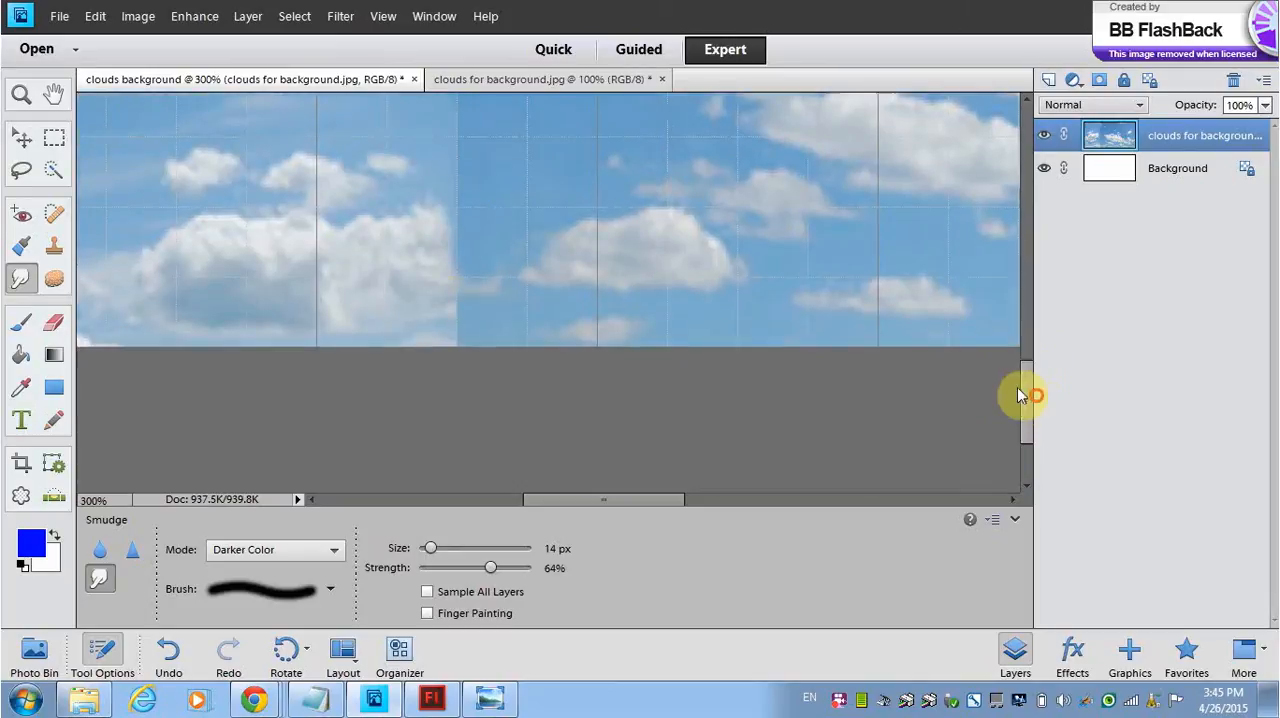
mouse_move(455, 342)
left_mouse_down()
mouse_move(477, 313)
mouse_move(474, 332)
mouse_move(434, 346)
mouse_move(481, 280)
mouse_move(434, 194)
mouse_move(473, 190)
mouse_move(477, 246)
mouse_move(437, 131)
mouse_move(480, 274)
mouse_move(443, 314)
mouse_move(495, 335)
left_mouse_up()
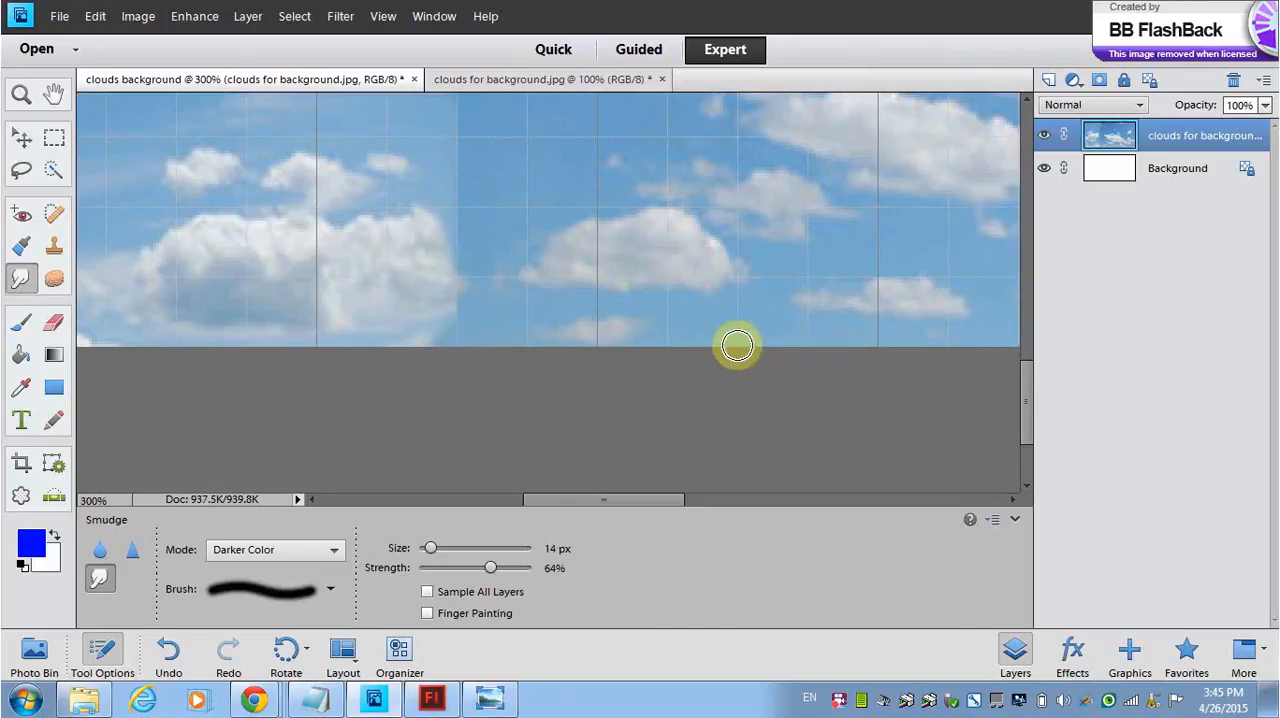
key("ctrl+minus")
key("ctrl+minus")
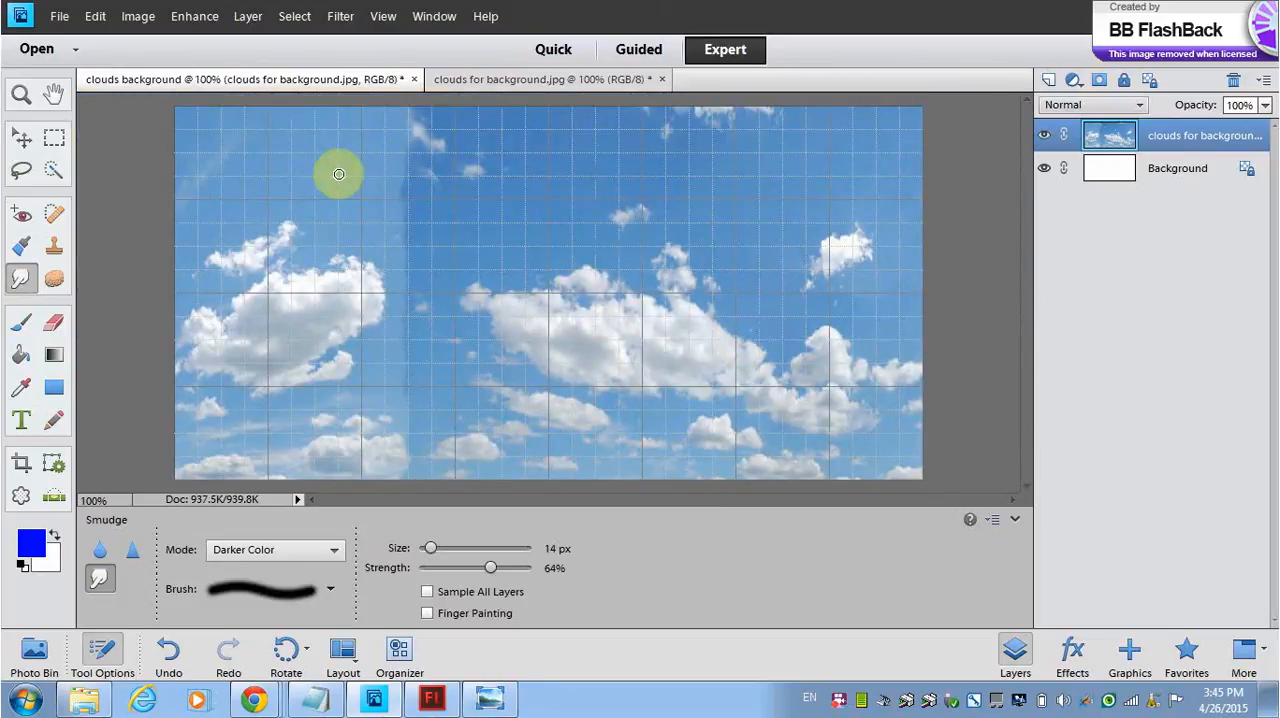
Step: Enlarge the Smudge brush to 35 px, set its strength to 61%, and soften the seam over the full height of the image
left_click(492, 567)
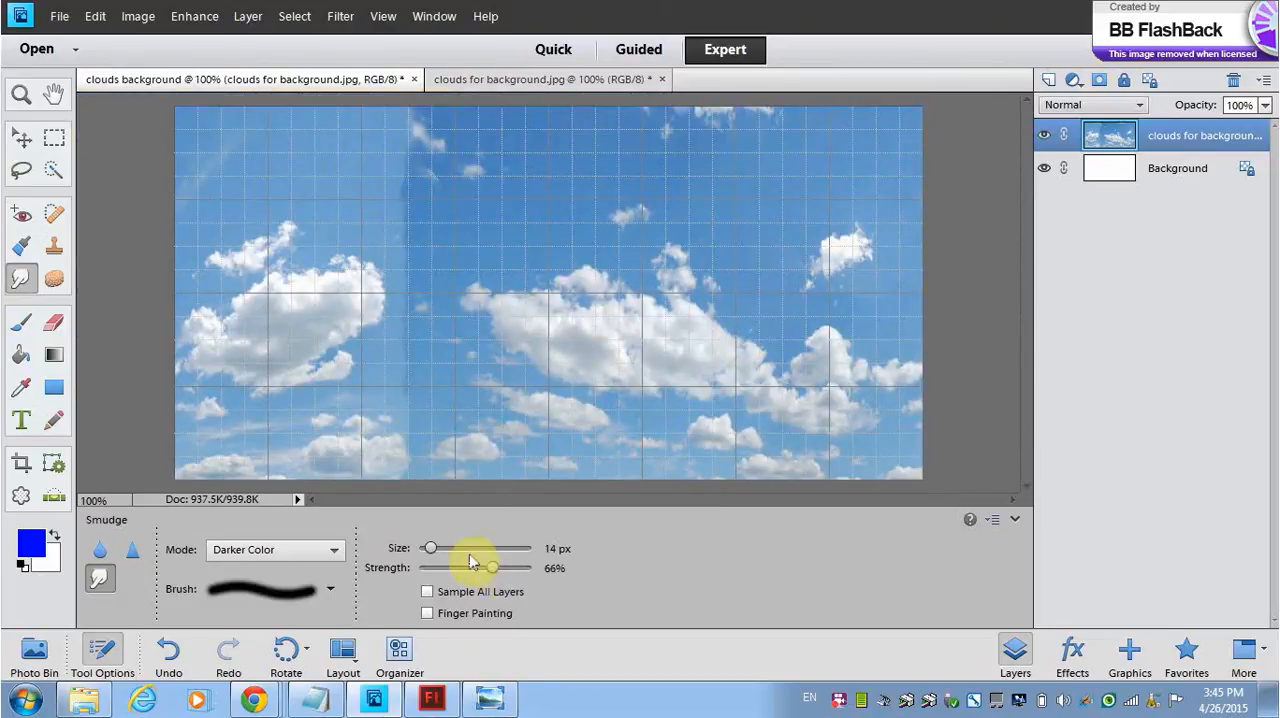
left_click_drag(429, 548, 450, 548)
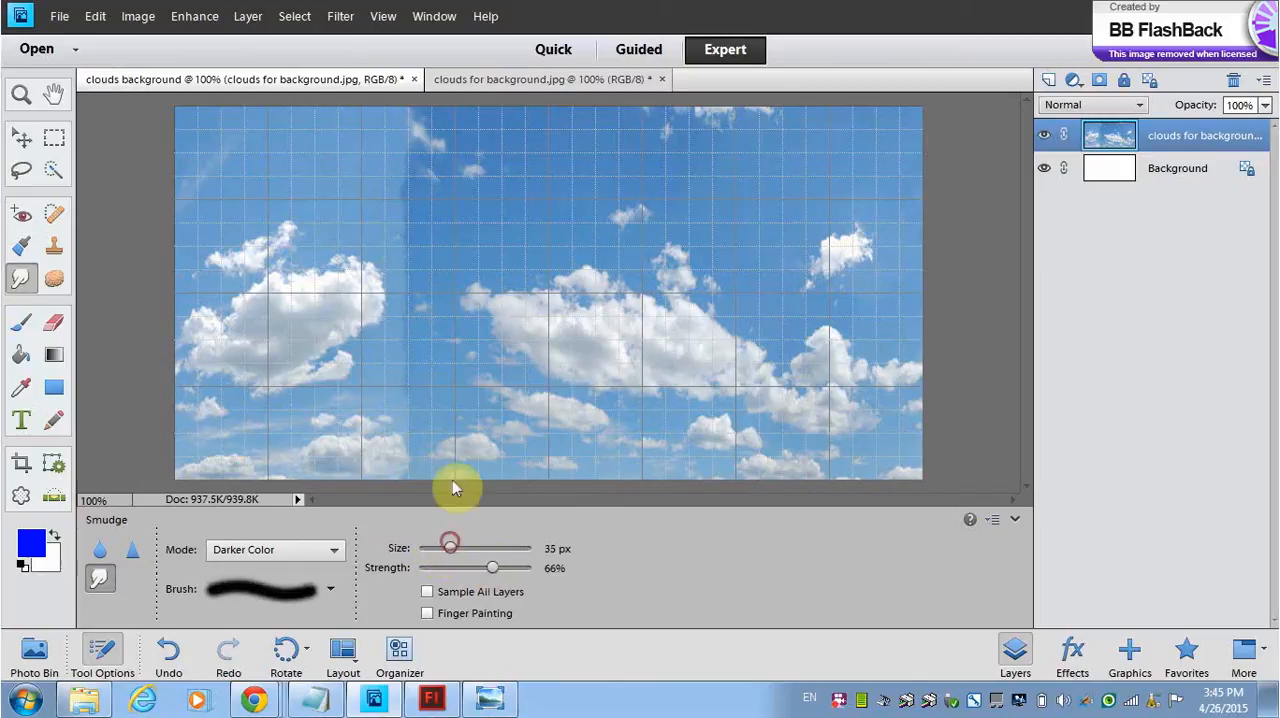
mouse_move(392, 177)
left_mouse_down()
mouse_move(404, 203)
mouse_move(430, 191)
mouse_move(406, 197)
mouse_move(423, 206)
left_mouse_up()
left_click(413, 168)
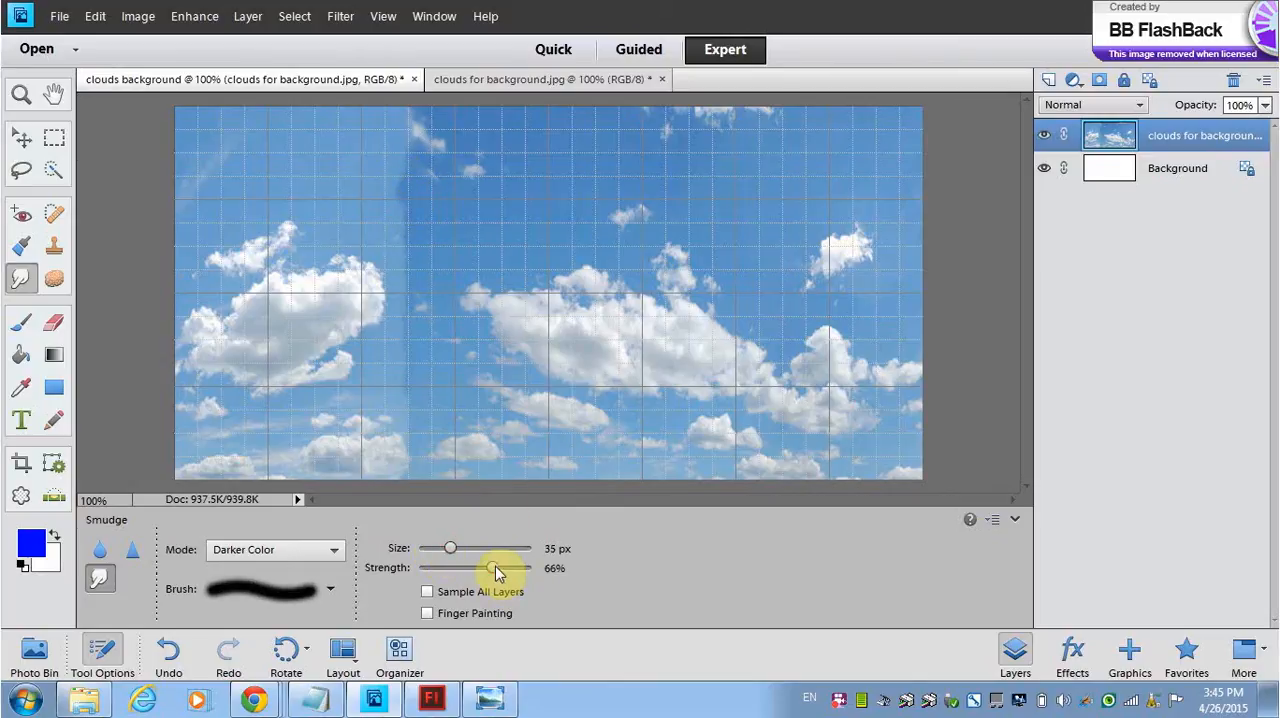
left_click_drag(491, 568, 487, 568)
mouse_move(414, 189)
left_mouse_down()
mouse_move(391, 233)
mouse_move(405, 214)
mouse_move(373, 217)
mouse_move(399, 180)
mouse_move(379, 191)
mouse_move(426, 241)
mouse_move(371, 214)
mouse_move(381, 159)
mouse_move(416, 199)
mouse_move(409, 177)
mouse_move(338, 122)
mouse_move(360, 107)
mouse_move(415, 160)
mouse_move(403, 122)
mouse_move(422, 125)
mouse_move(387, 118)
mouse_move(405, 153)
mouse_move(396, 111)
mouse_move(415, 132)
mouse_move(377, 142)
mouse_move(396, 166)
mouse_move(379, 203)
mouse_move(452, 294)
mouse_move(342, 244)
mouse_move(411, 244)
mouse_move(331, 209)
mouse_move(400, 202)
mouse_move(367, 185)
mouse_move(356, 134)
mouse_move(399, 158)
mouse_move(384, 177)
mouse_move(414, 200)
mouse_move(362, 204)
mouse_move(369, 181)
mouse_move(408, 211)
mouse_move(395, 229)
mouse_move(409, 328)
mouse_move(414, 306)
mouse_move(379, 350)
mouse_move(400, 360)
mouse_move(409, 338)
mouse_move(386, 357)
mouse_move(425, 349)
mouse_move(396, 366)
mouse_move(440, 459)
mouse_move(423, 329)
mouse_move(403, 292)
mouse_move(400, 303)
mouse_move(386, 240)
mouse_move(403, 289)
mouse_move(397, 334)
mouse_move(410, 194)
mouse_move(371, 180)
mouse_move(394, 120)
mouse_move(380, 109)
mouse_move(371, 166)
mouse_move(386, 189)
mouse_move(417, 200)
mouse_move(455, 185)
left_mouse_up()
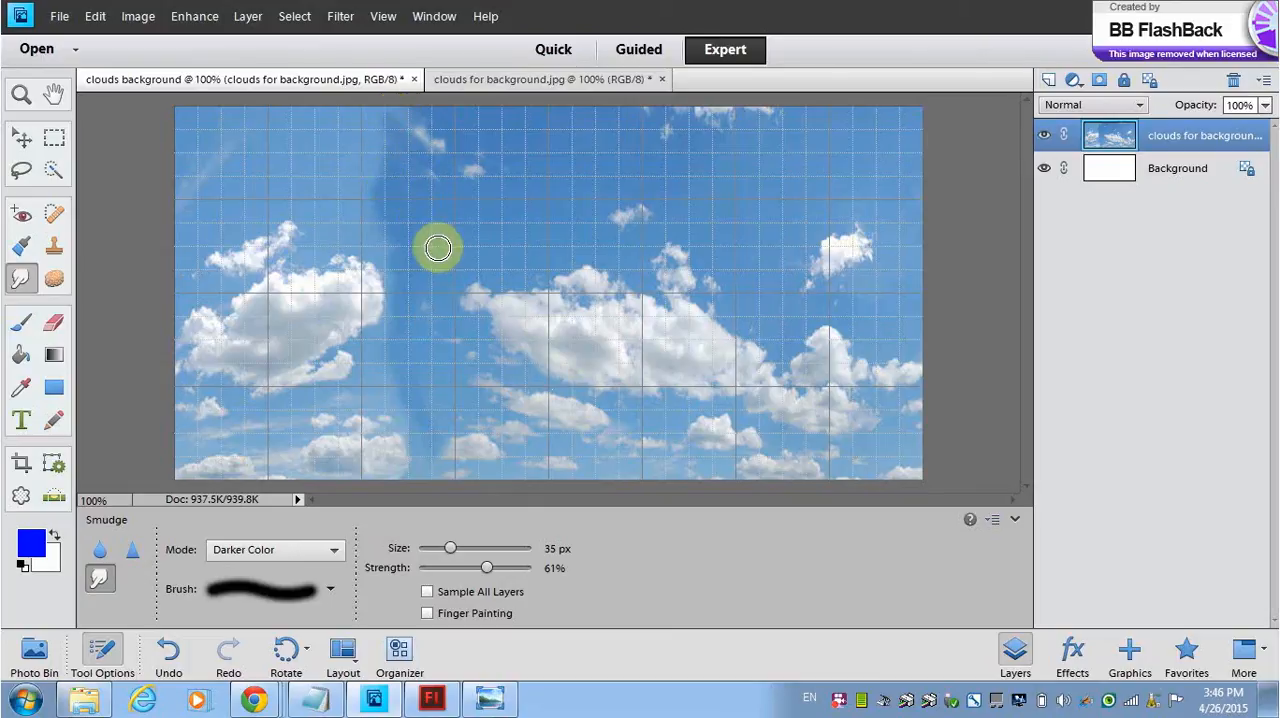
Step: Apply the Offset filter to the clouds layer with a horizontal shift of +794 pixels and Wrap Around for undefined areas
left_click(349, 22)
mouse_move(358, 325)
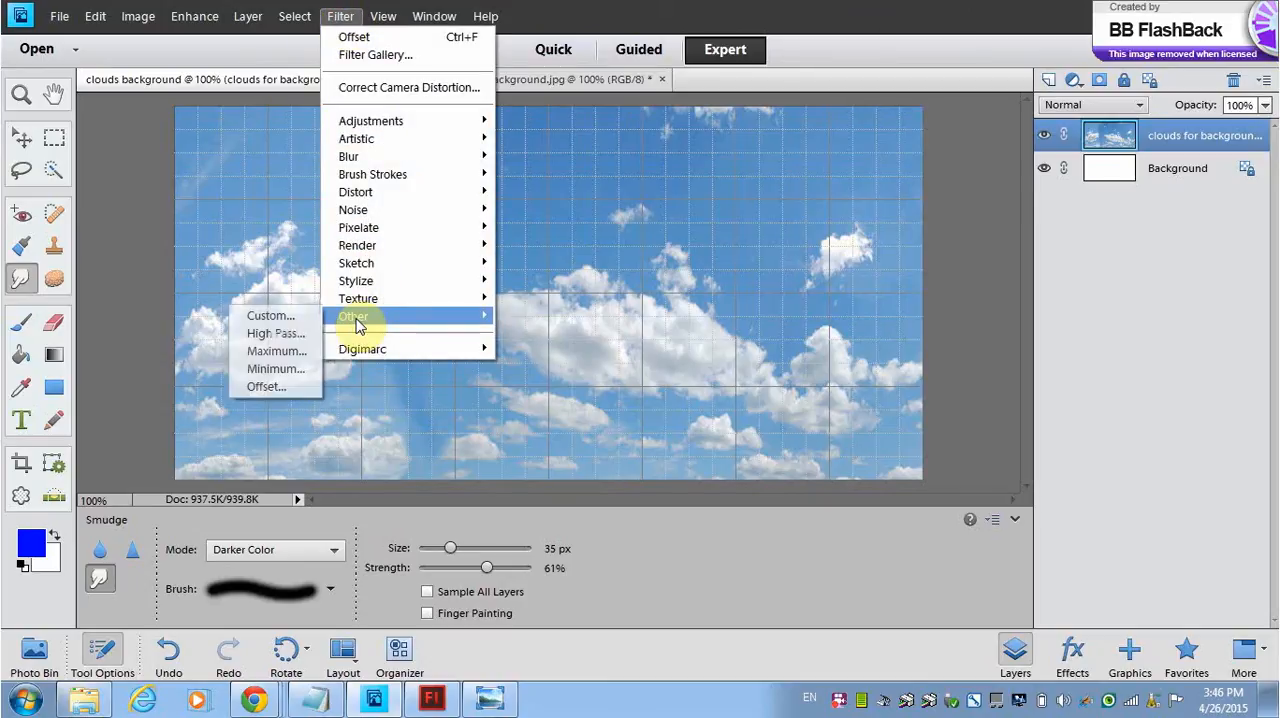
left_click(270, 386)
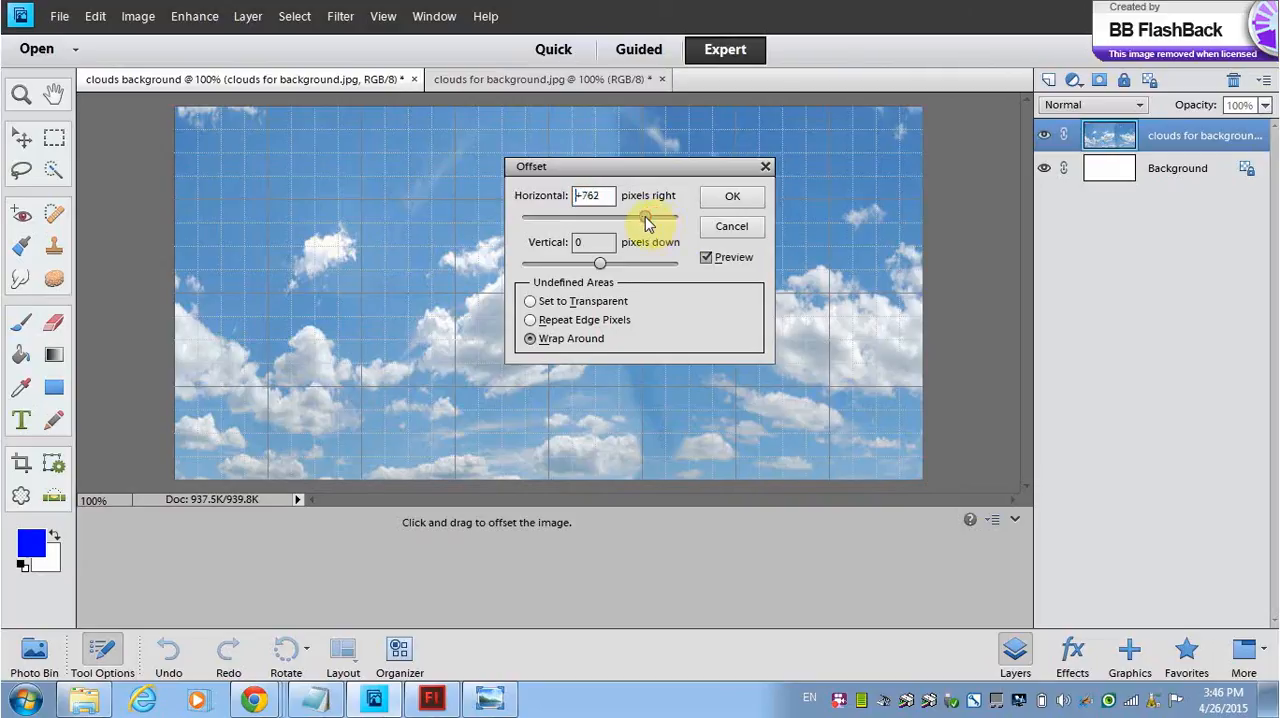
mouse_move(645, 217)
left_mouse_down()
mouse_move(668, 218)
mouse_move(604, 219)
mouse_move(647, 220)
left_mouse_up()
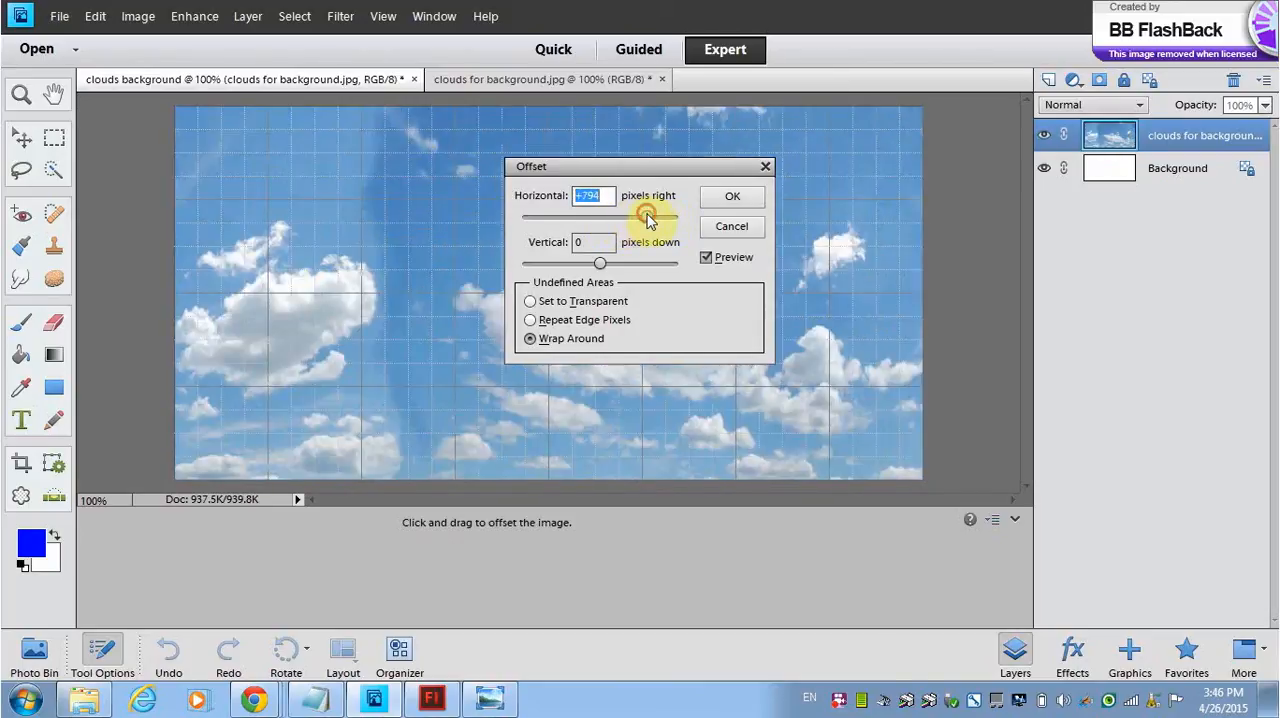
left_click(739, 198)
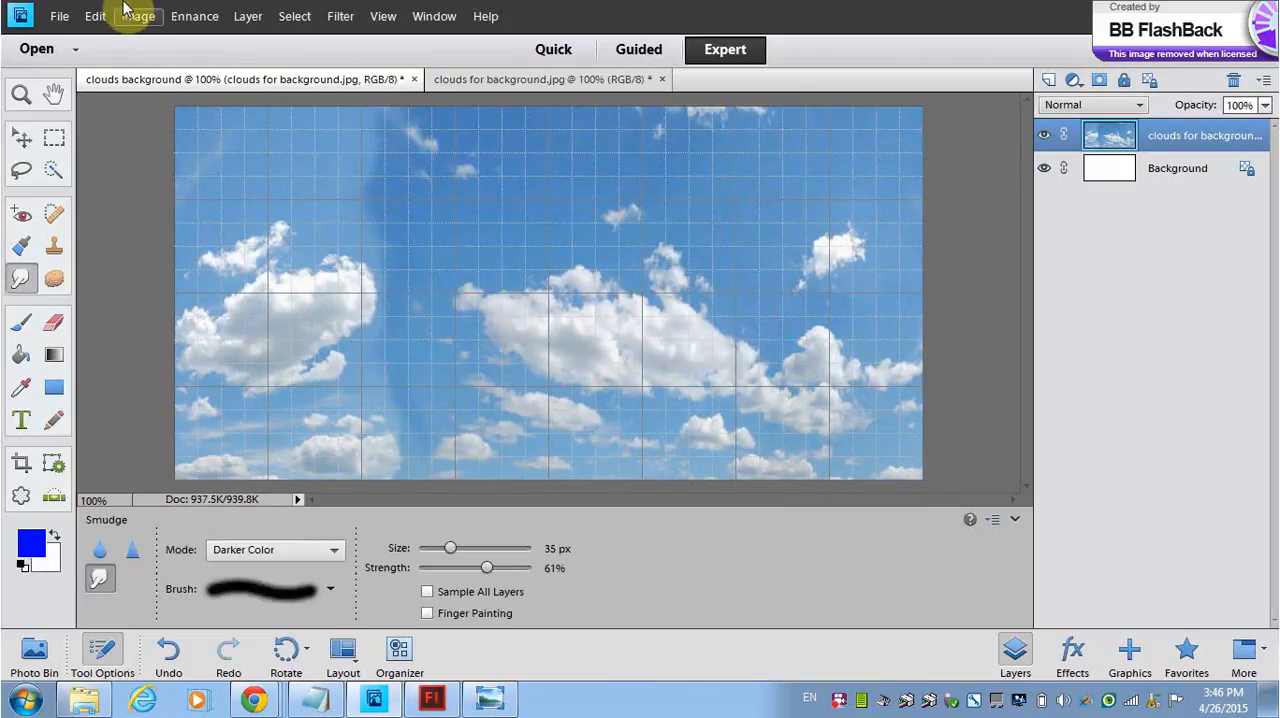
Step: Set the grid spacing in the Guides & Grid preferences to a gridline every 100 pixels
left_click(95, 16)
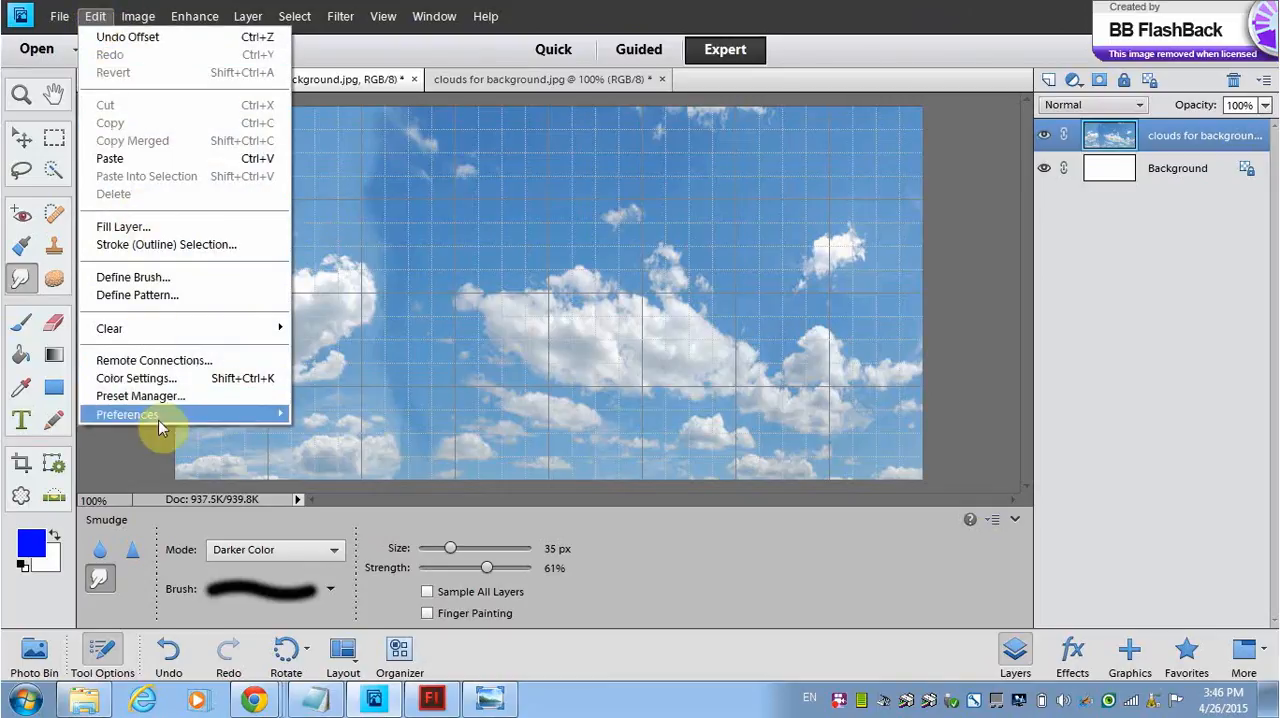
mouse_move(172, 420)
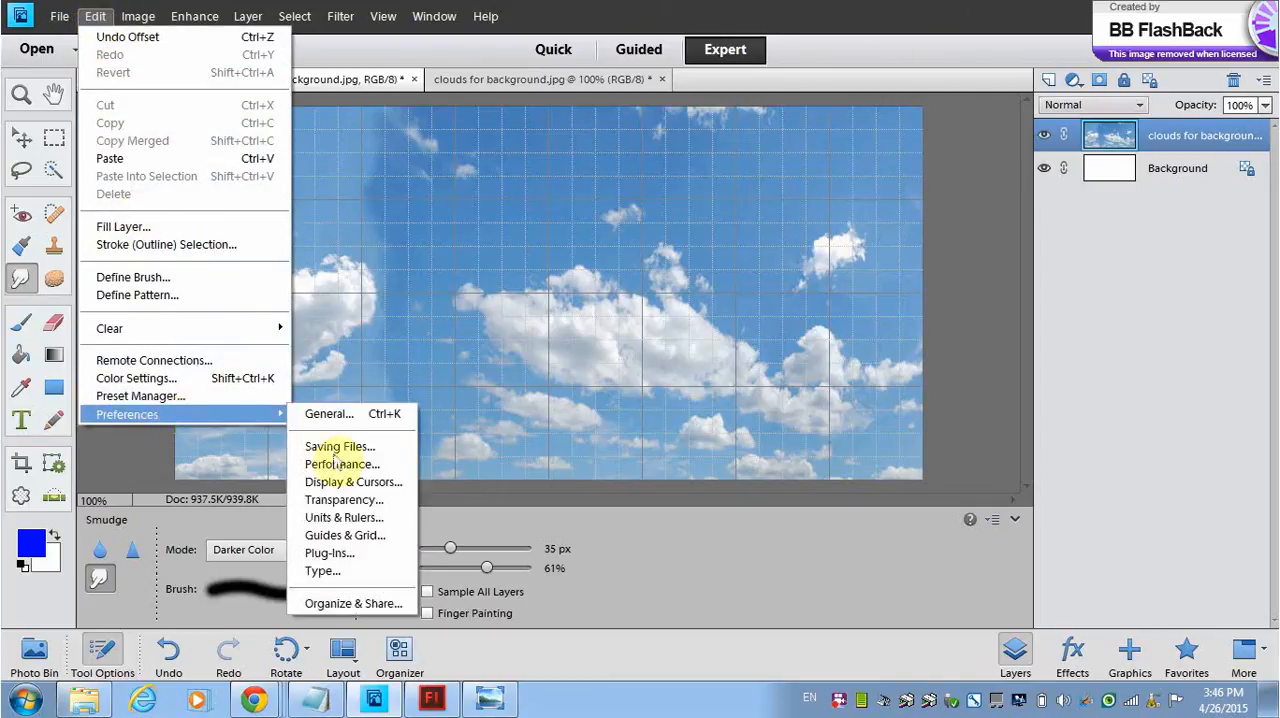
left_click(343, 536)
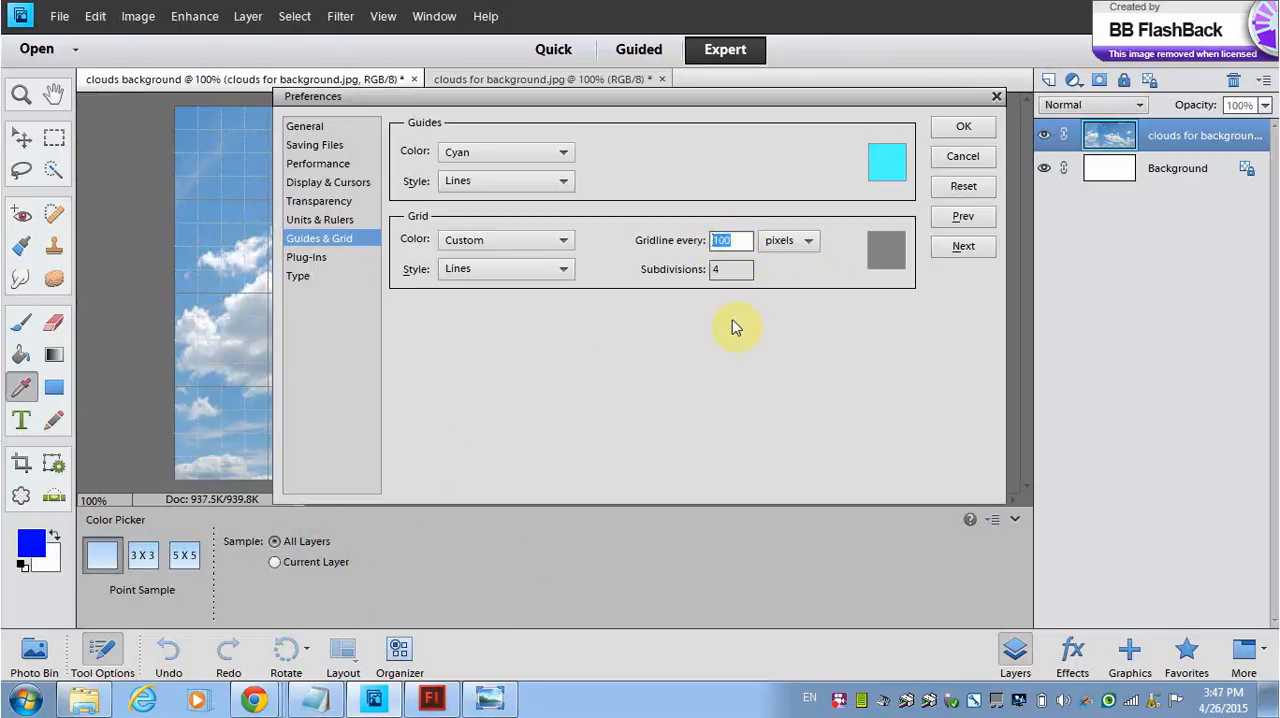
type("100")
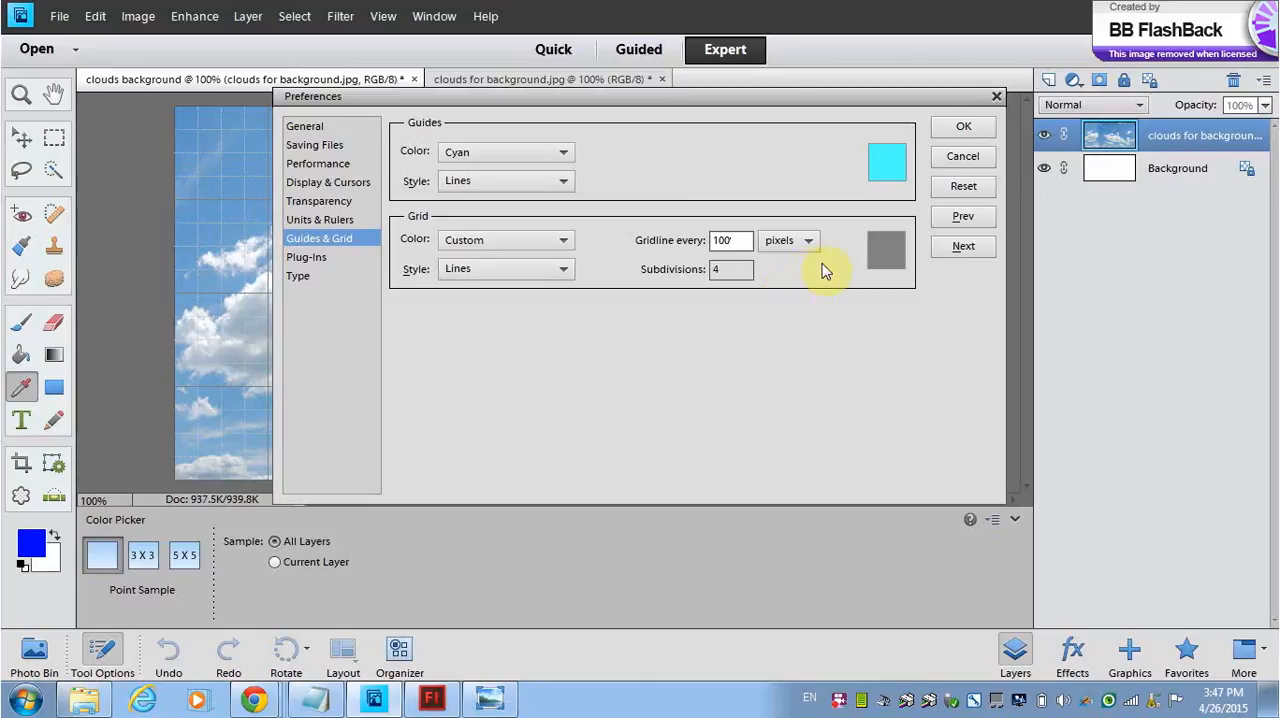
left_click(960, 128)
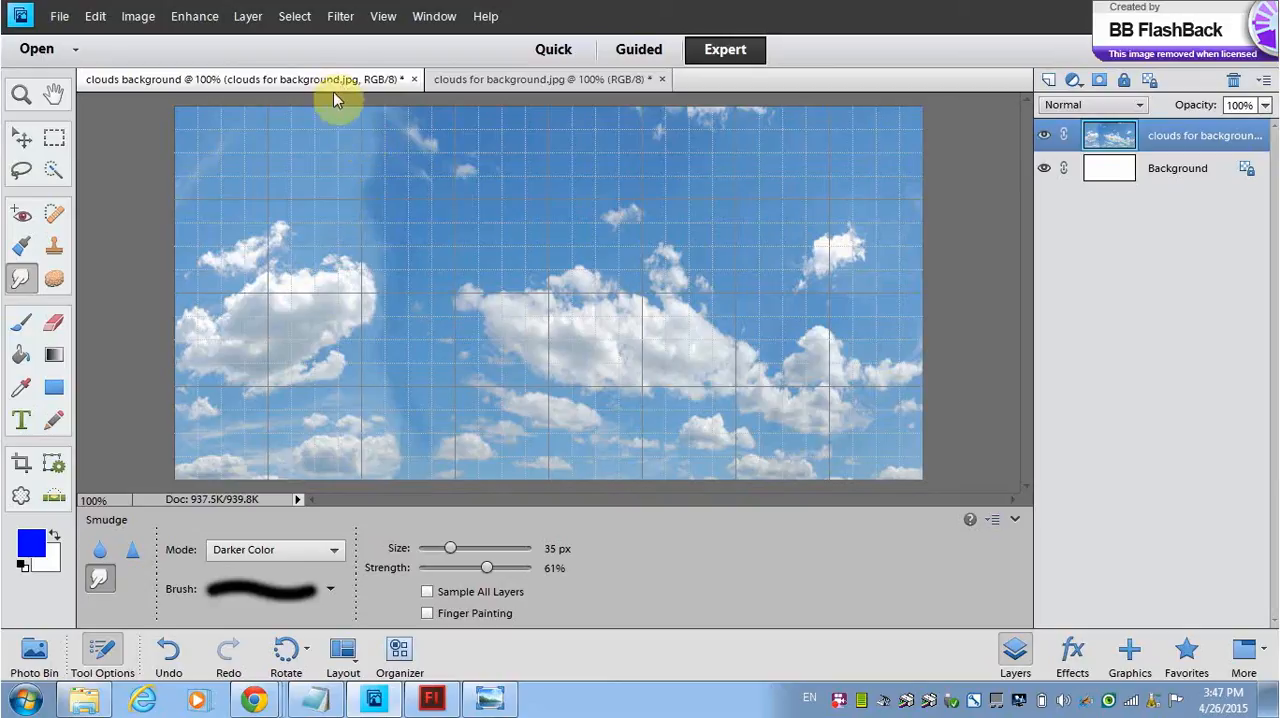
Step: Check the Snap To settings for guides and grid
left_click(383, 16)
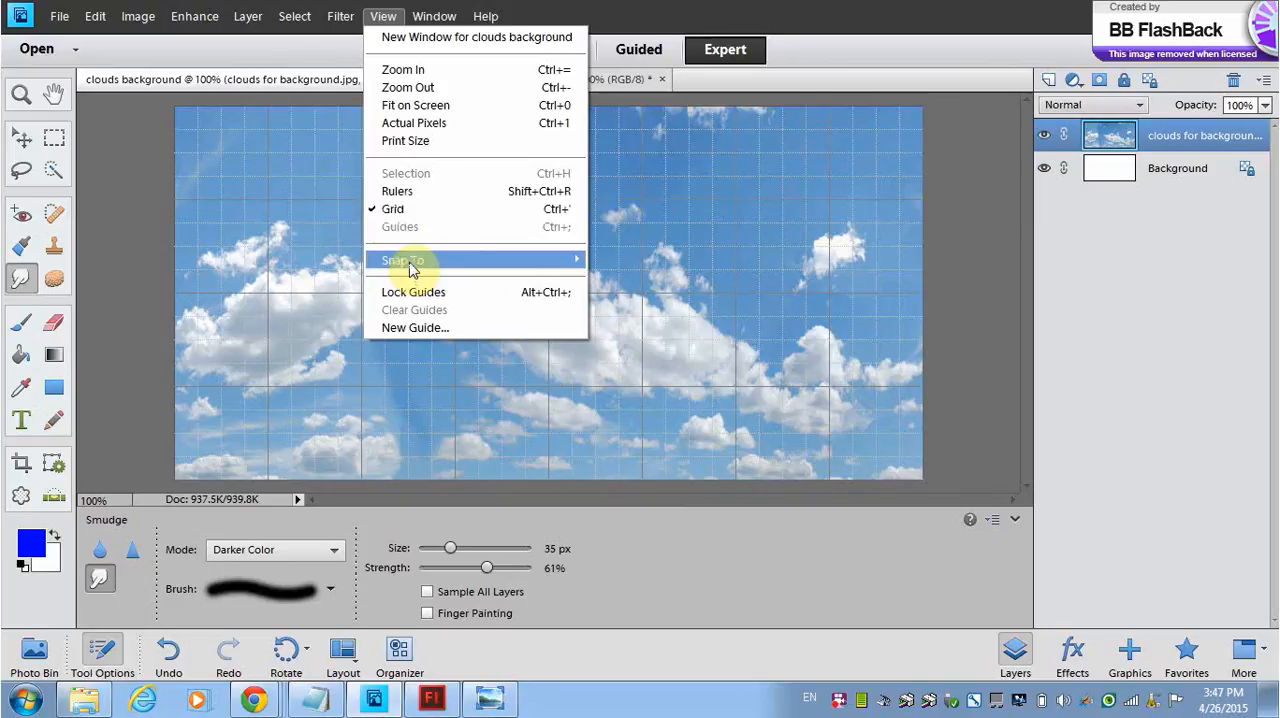
mouse_move(393, 268)
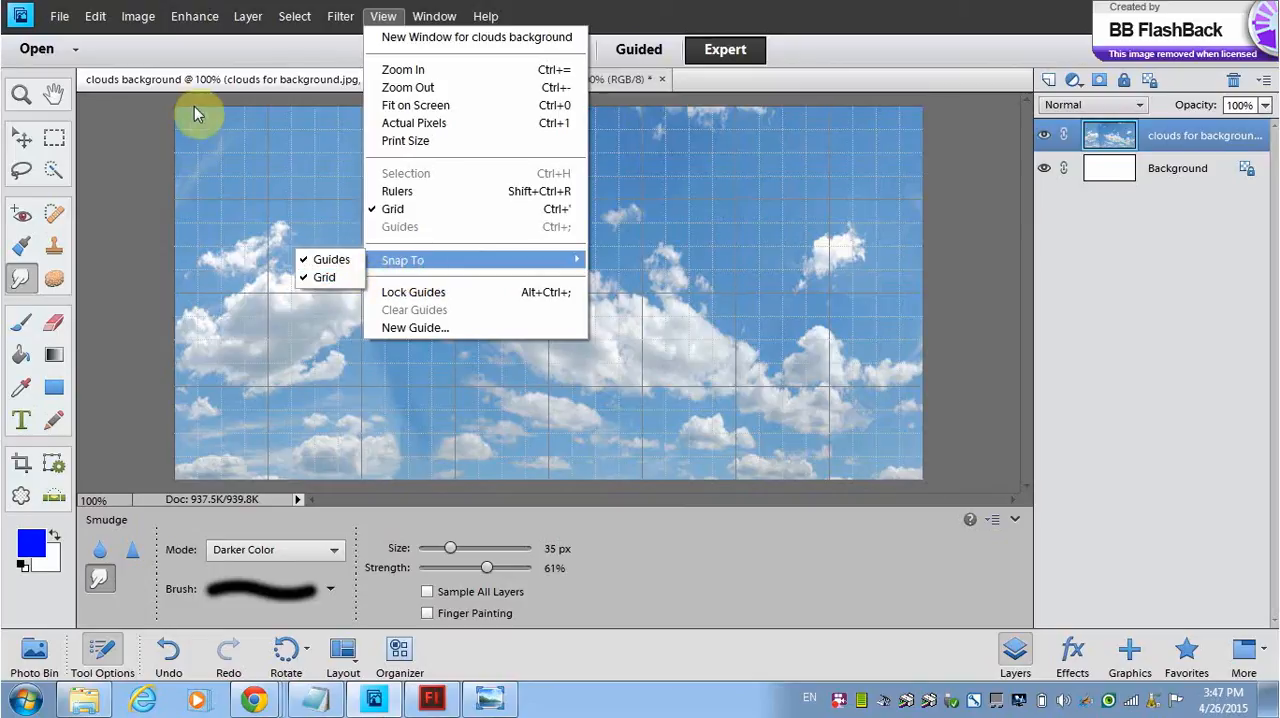
left_click(138, 155)
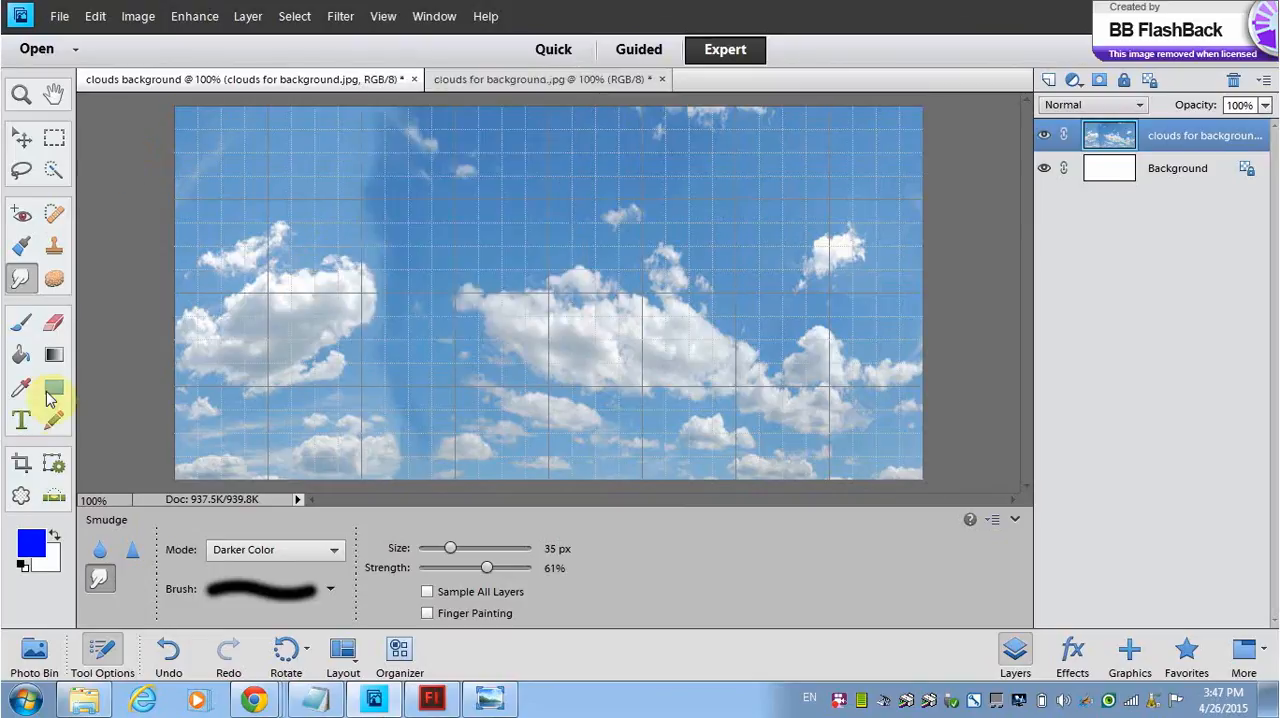
Step: Crop the image to the first full-height, 100-pixel-wide grid column at its left edge
left_click(20, 466)
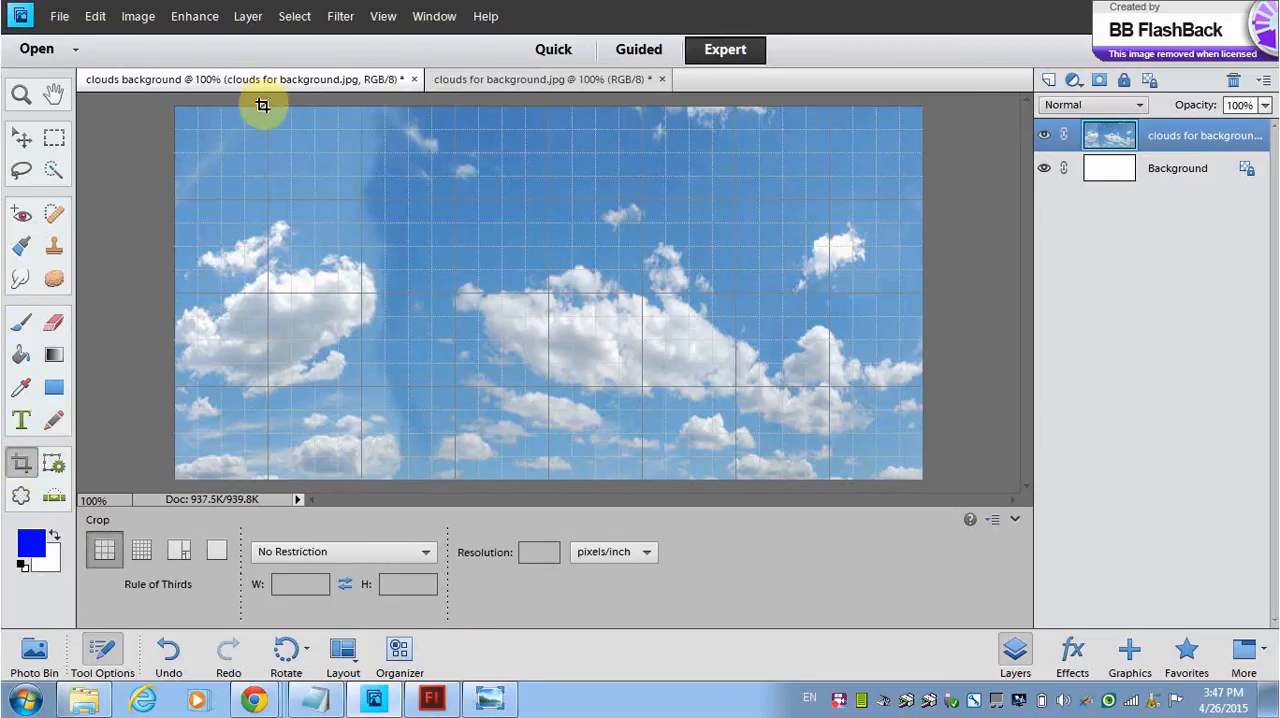
left_click_drag(262, 105, 163, 500)
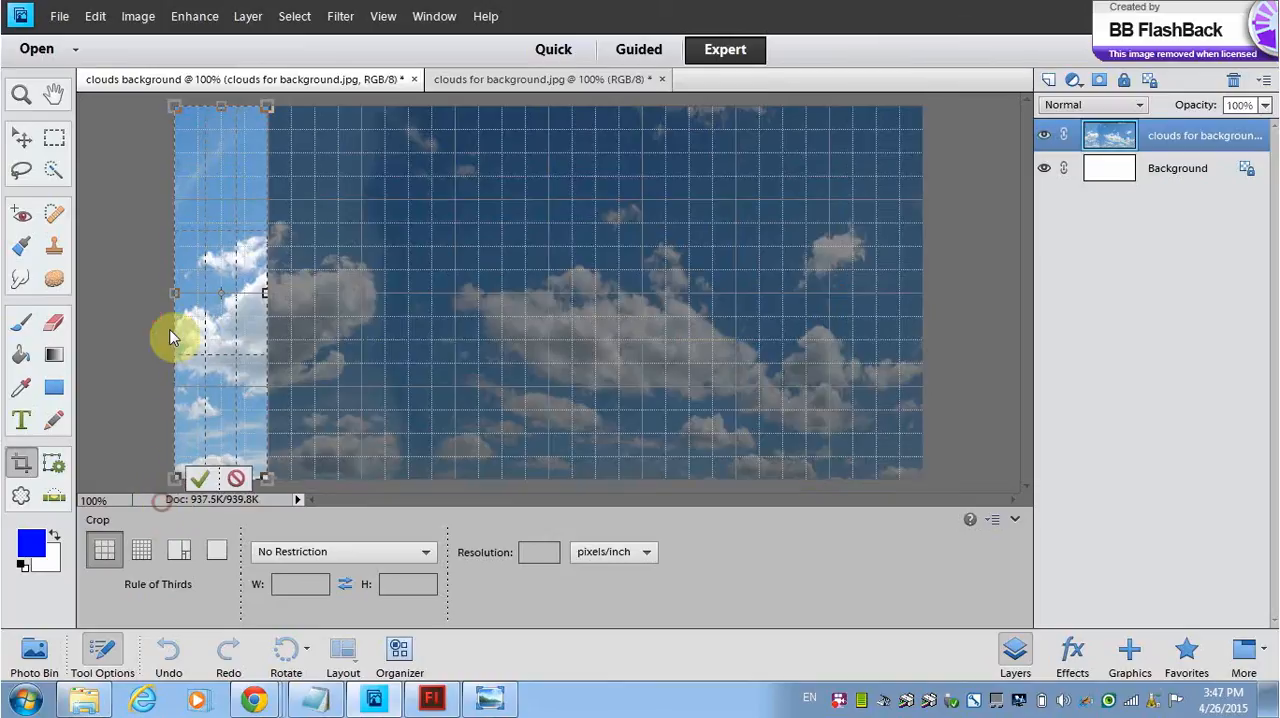
left_click(199, 479)
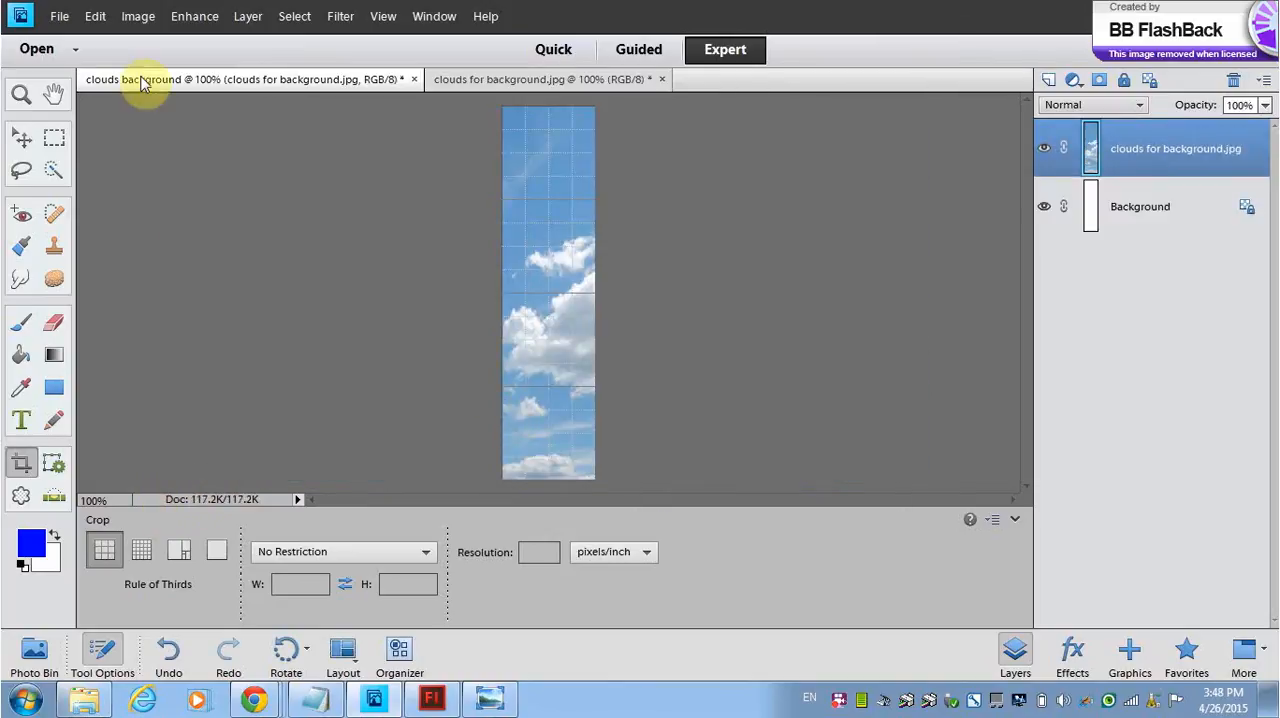
Step: Save the cropped strip under the name slice one.jpg in the Adobe Flash Professional CS6 folder
left_click(58, 16)
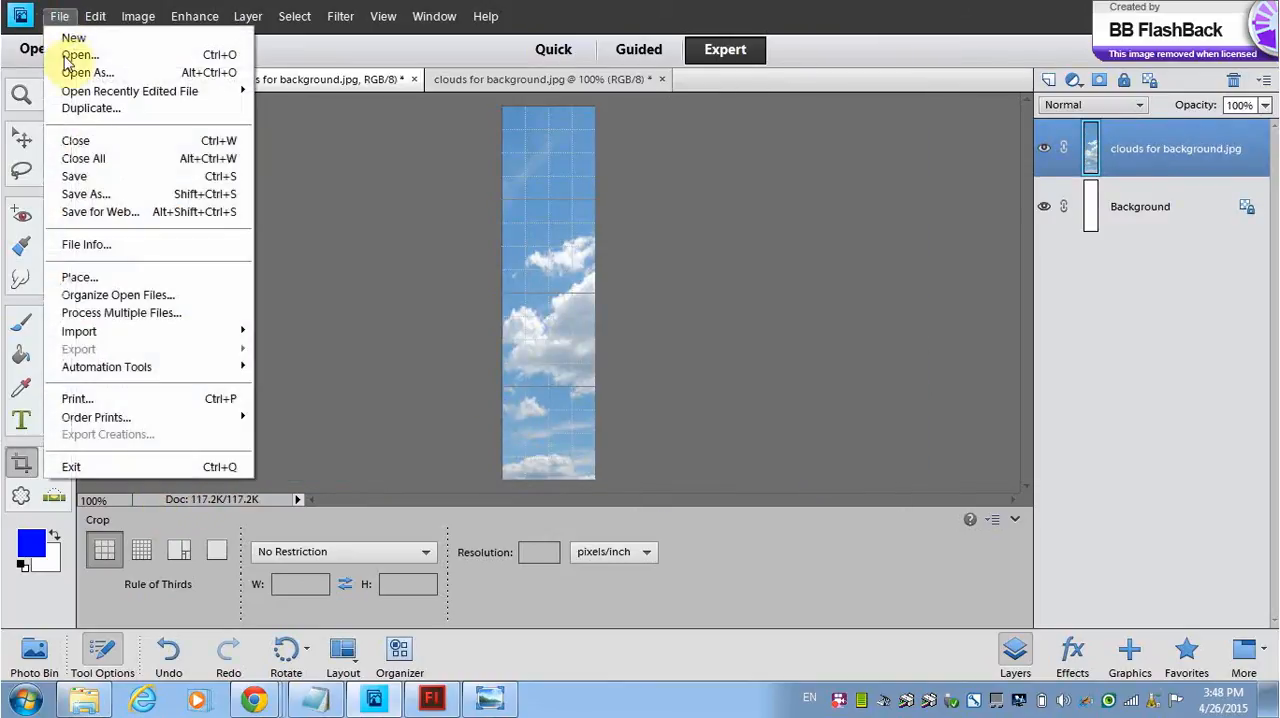
left_click(101, 194)
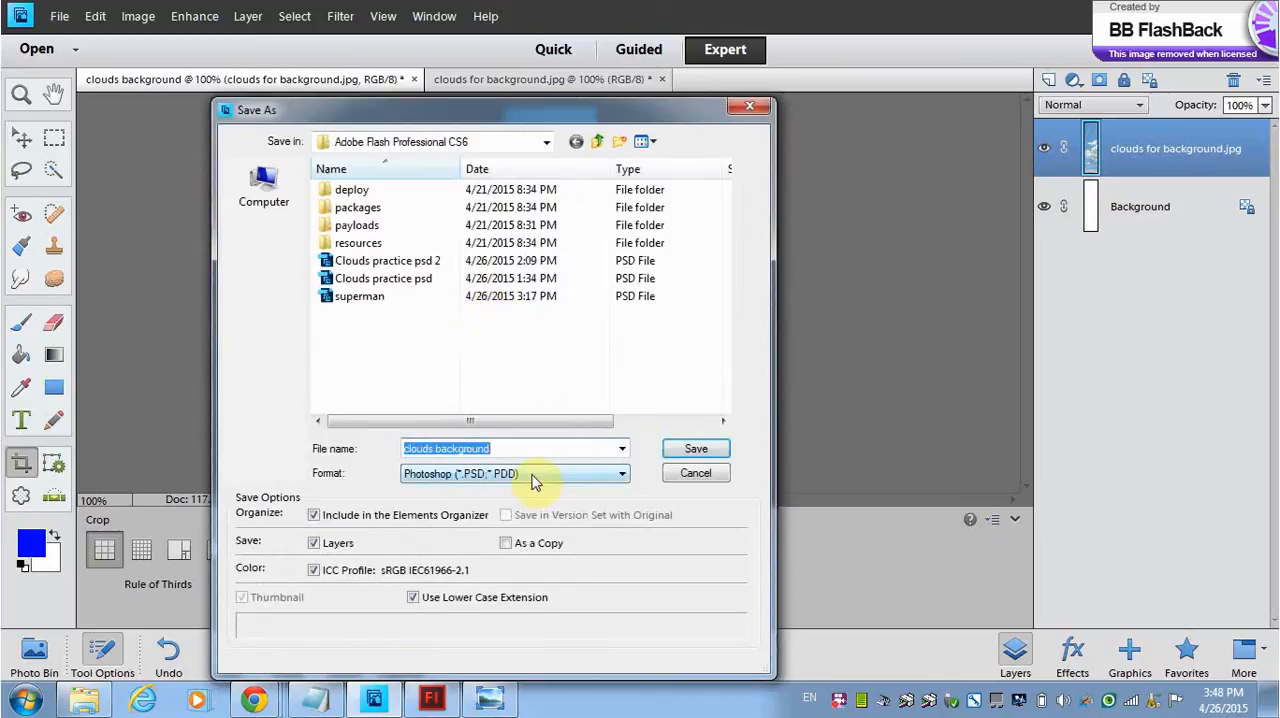
type("slice")
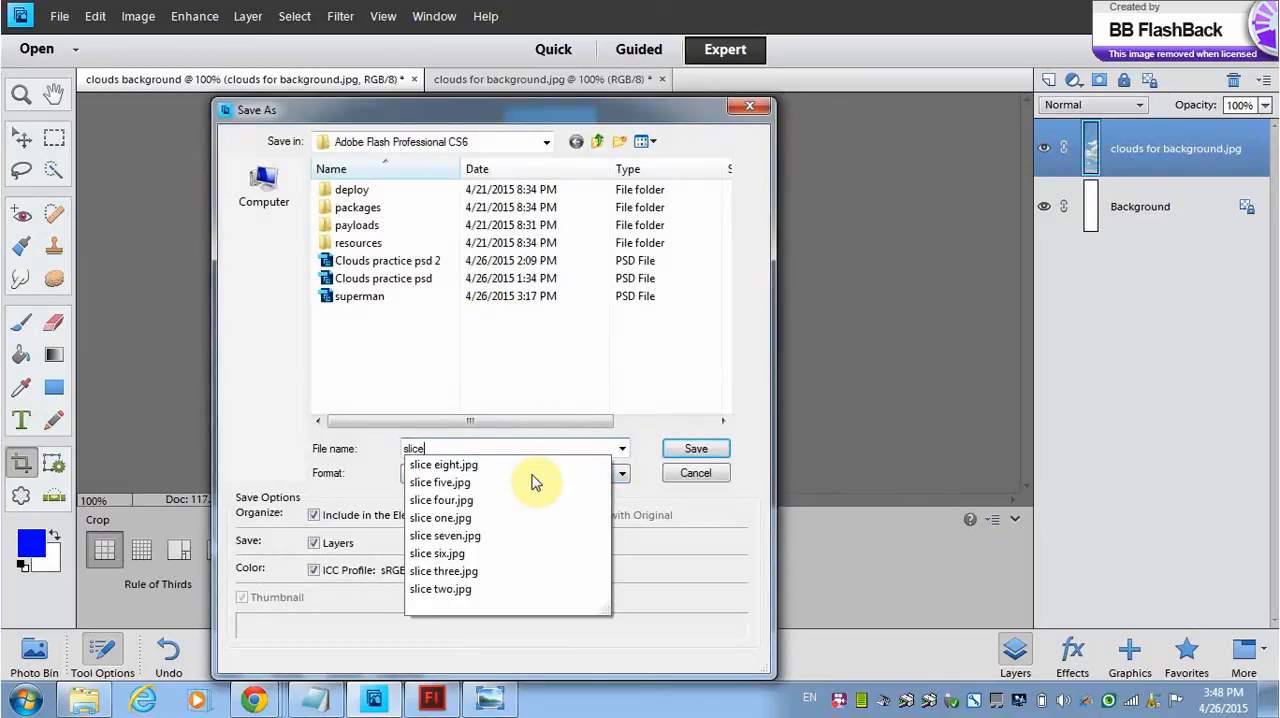
type(" one")
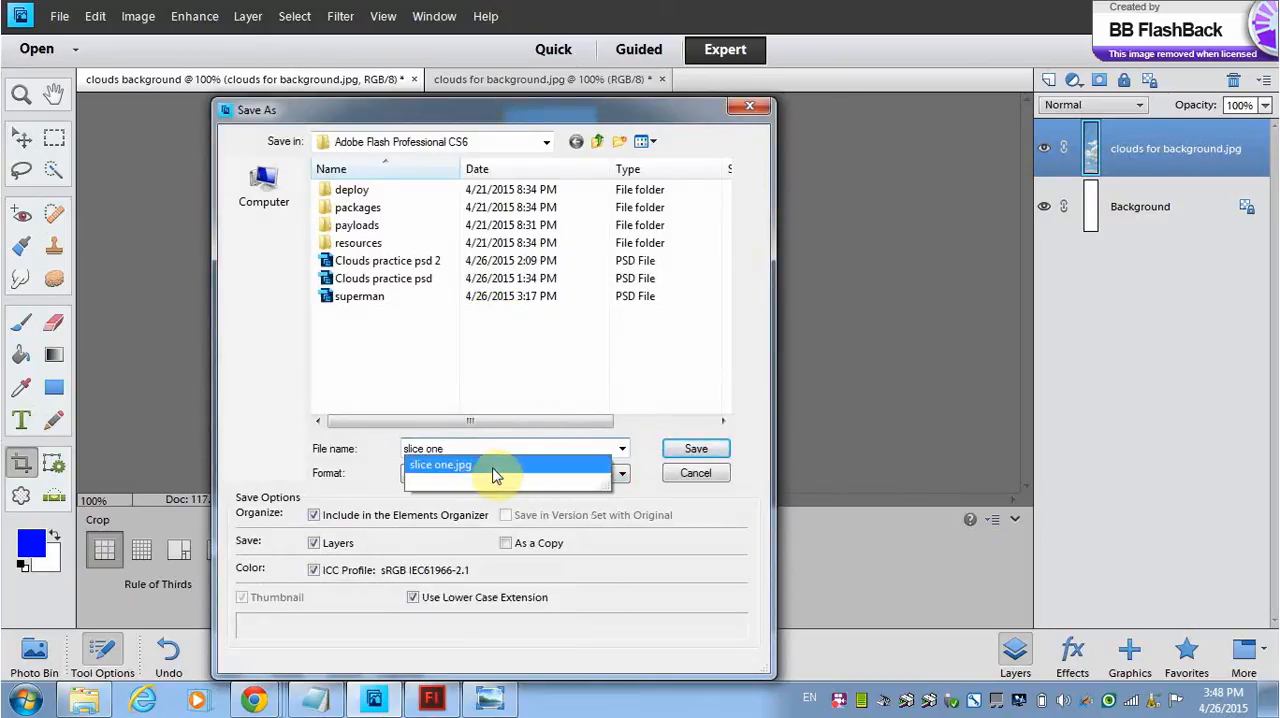
left_click(483, 466)
left_click(695, 450)
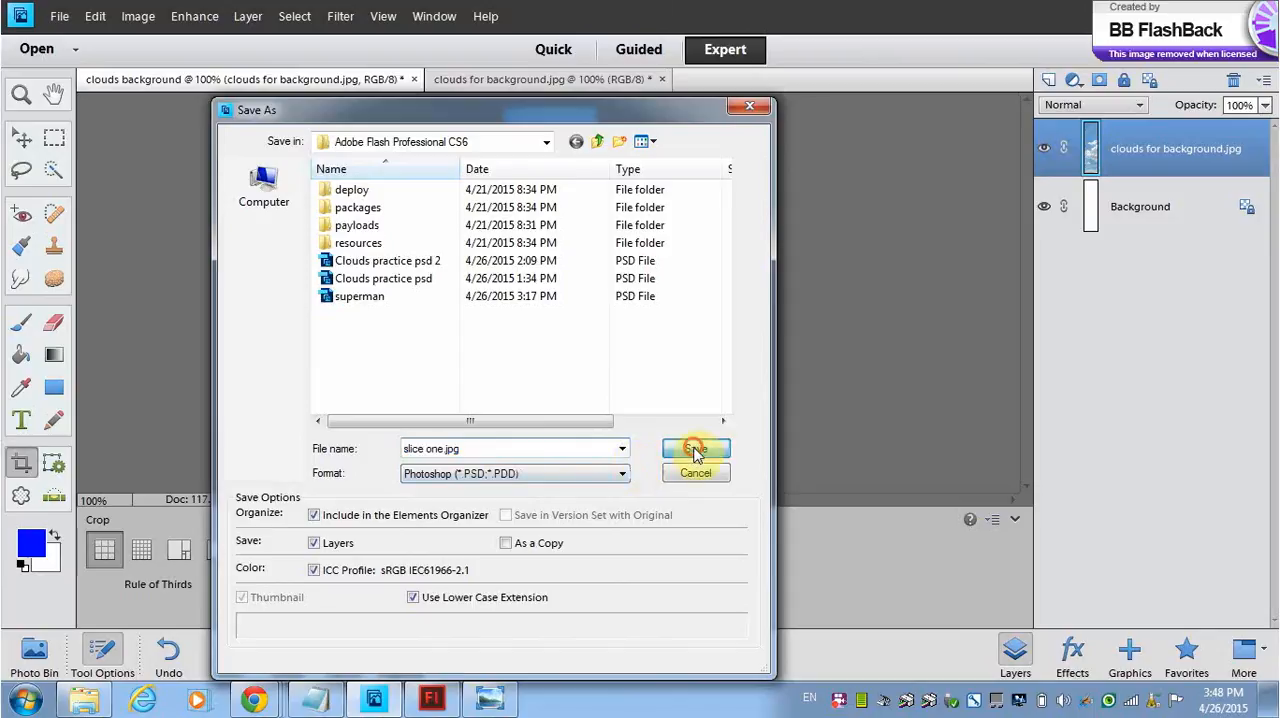
left_click(627, 267)
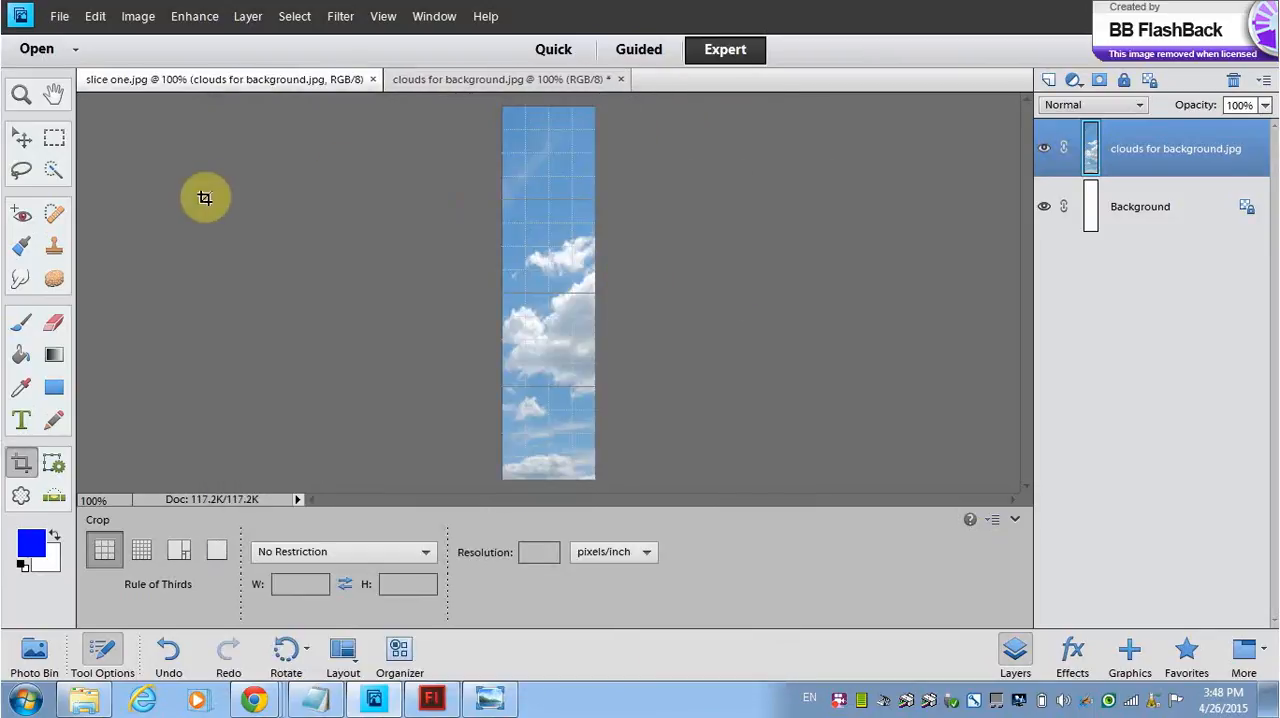
Step: Undo the crop and crop the full image to the second 100-pixel-wide grid column instead
key("ctrl+z")
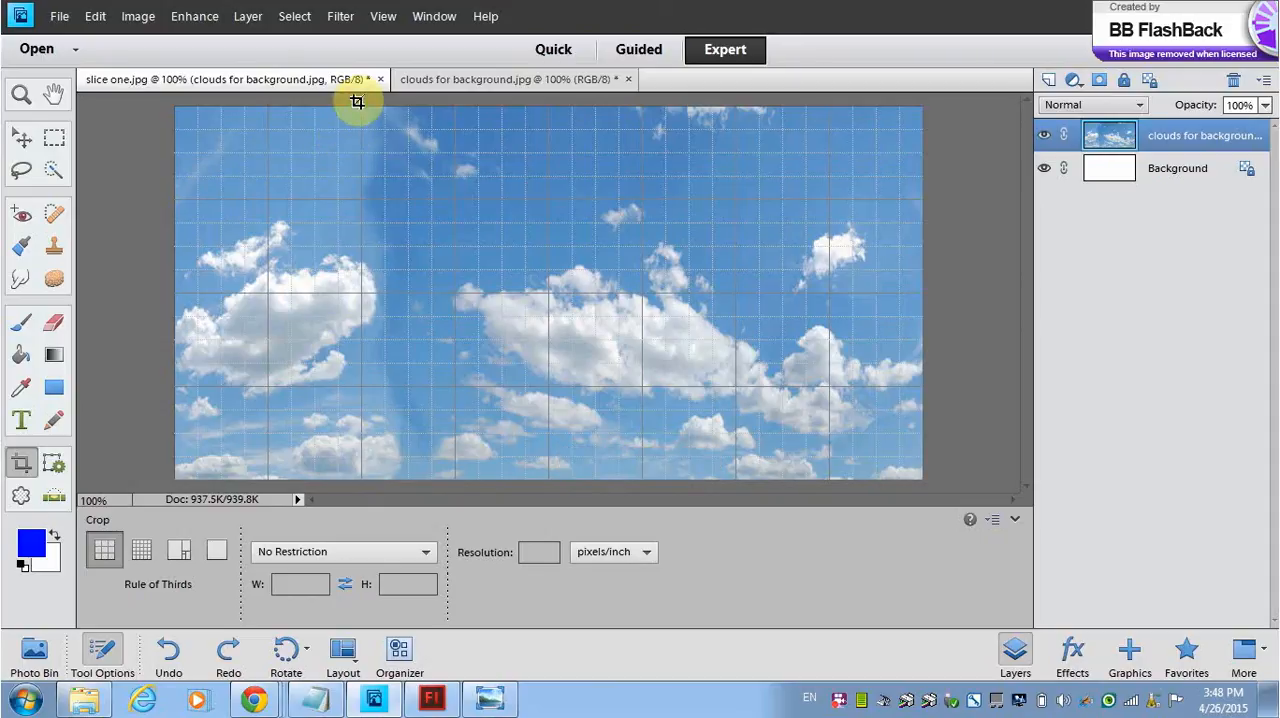
left_click_drag(356, 101, 268, 480)
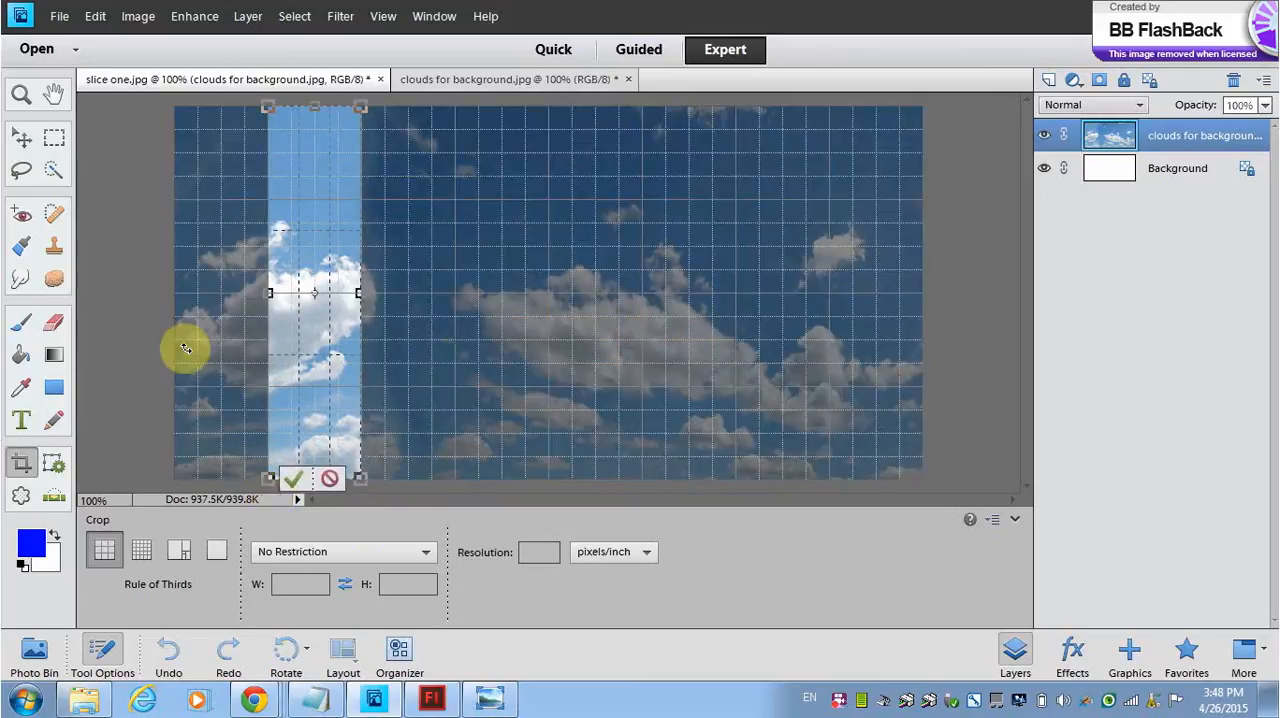
left_click(299, 480)
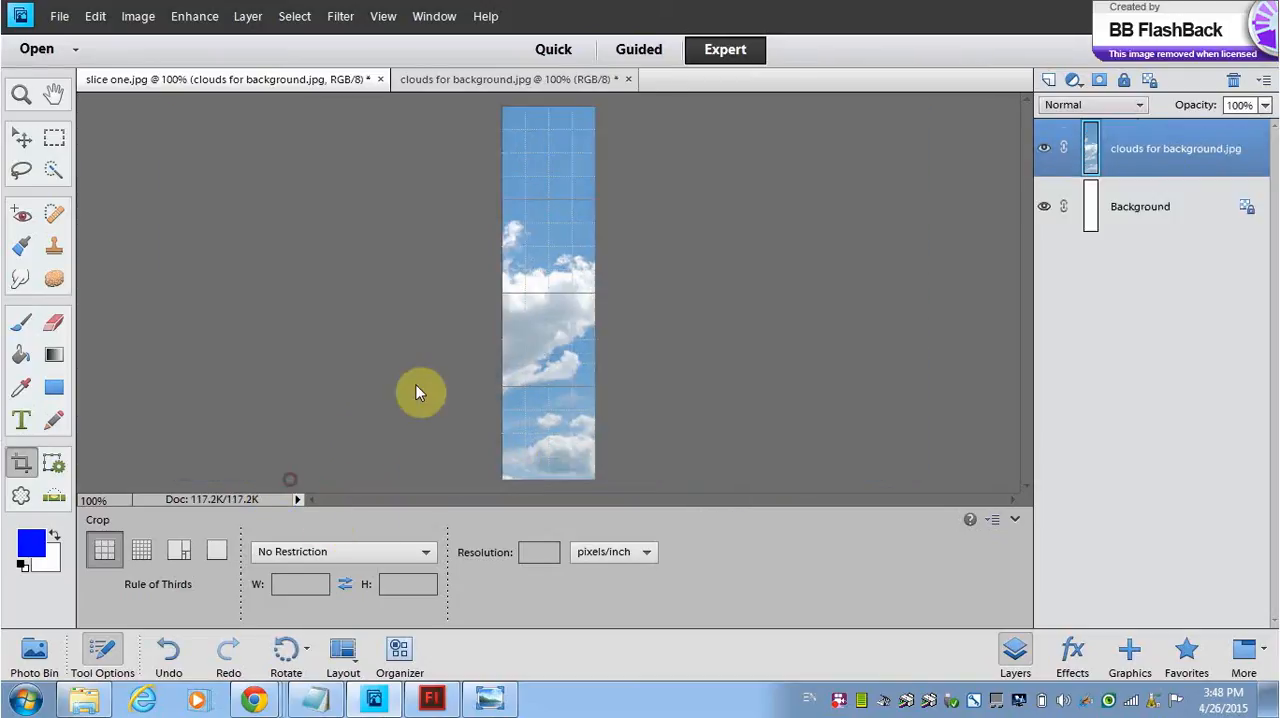
Step: Try to save the cropped second strip as slice two.jpg in JPEG format in the Adobe Flash Professional CS6 folder
left_click(57, 15)
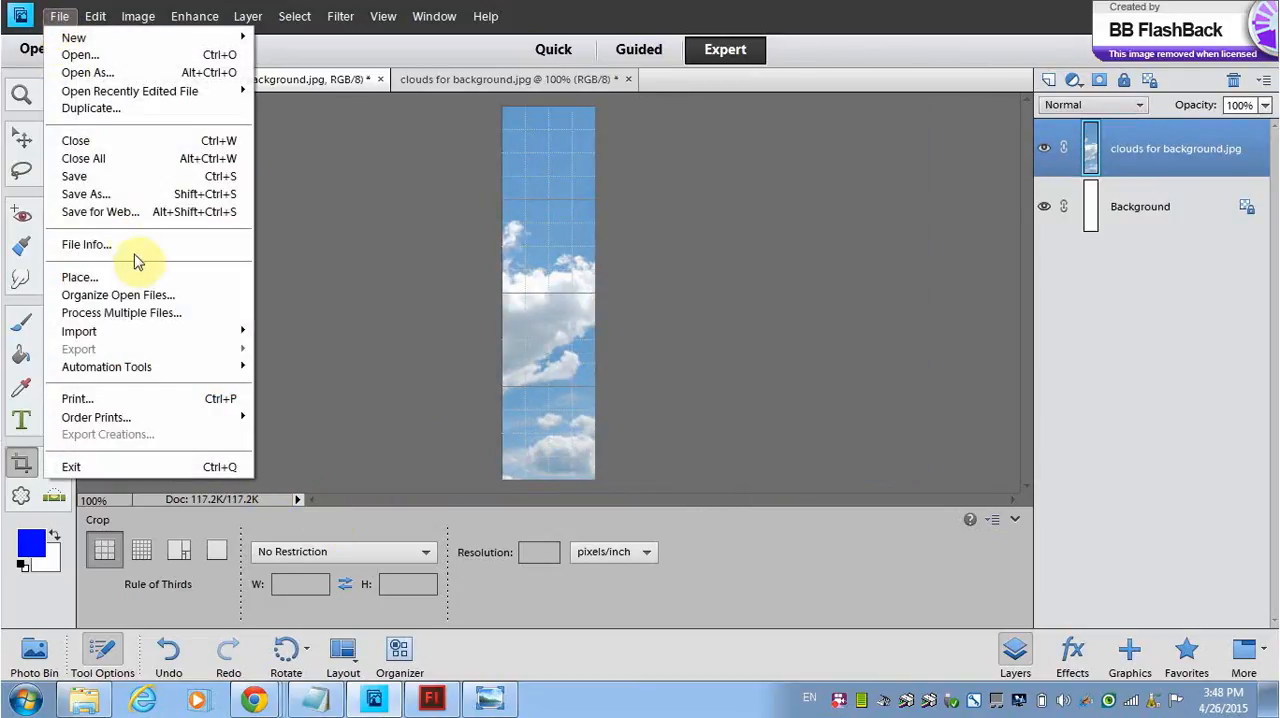
left_click(114, 194)
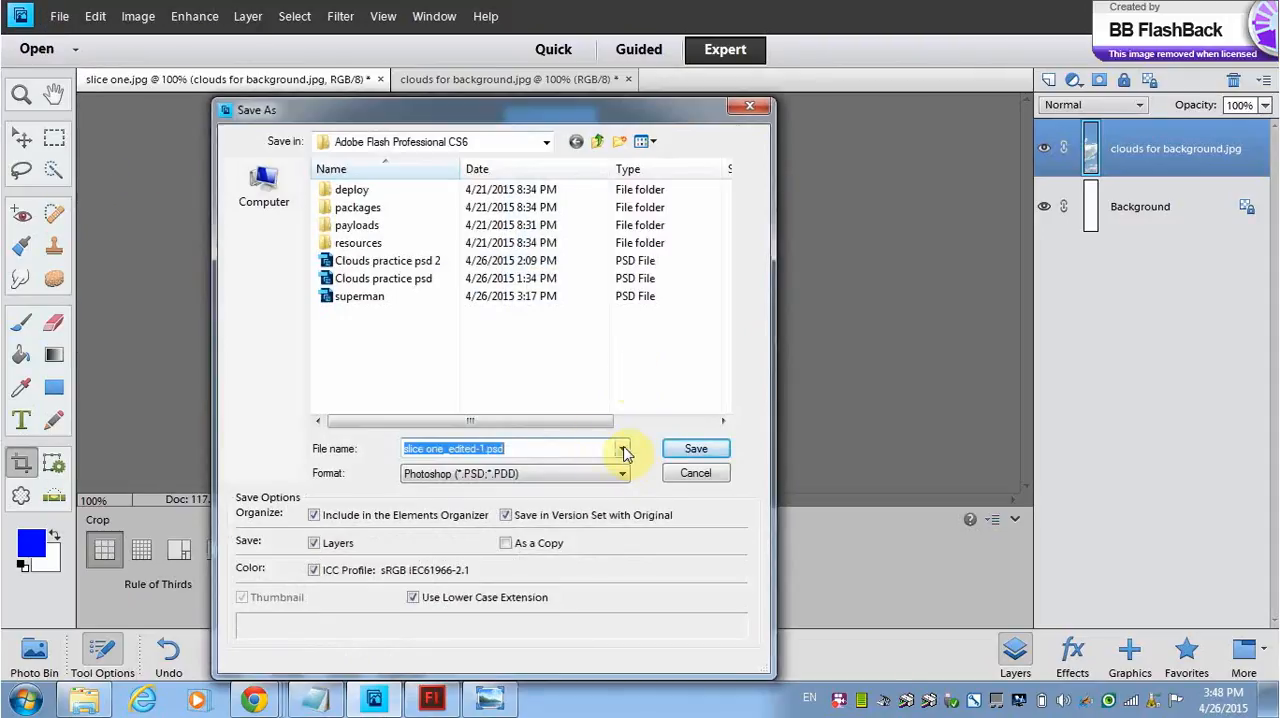
type("slice two")
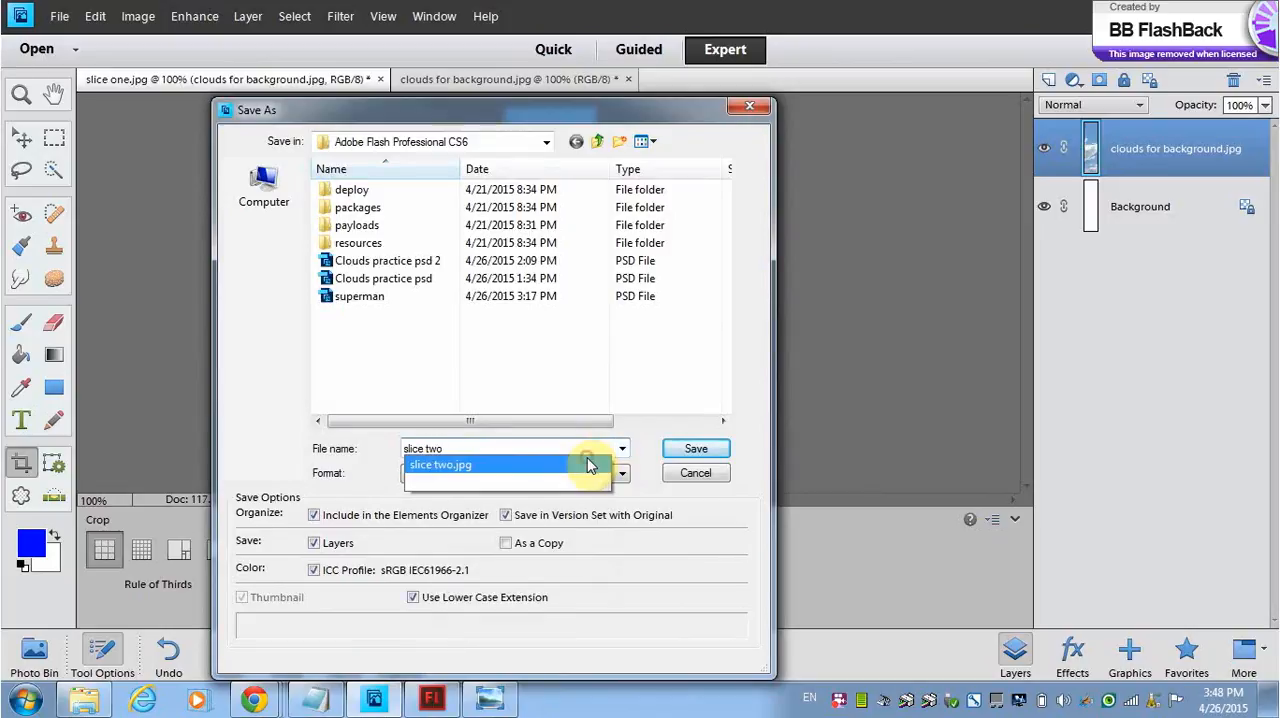
left_click(588, 465)
left_click(621, 474)
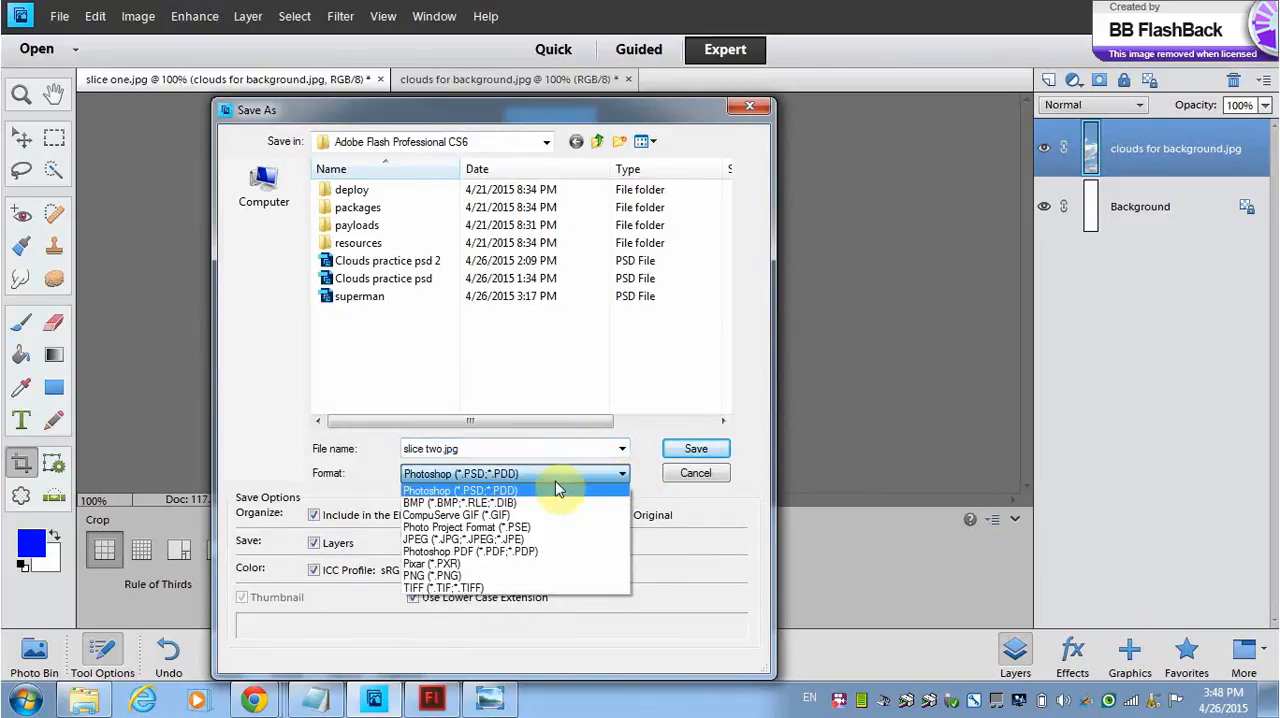
left_click(470, 540)
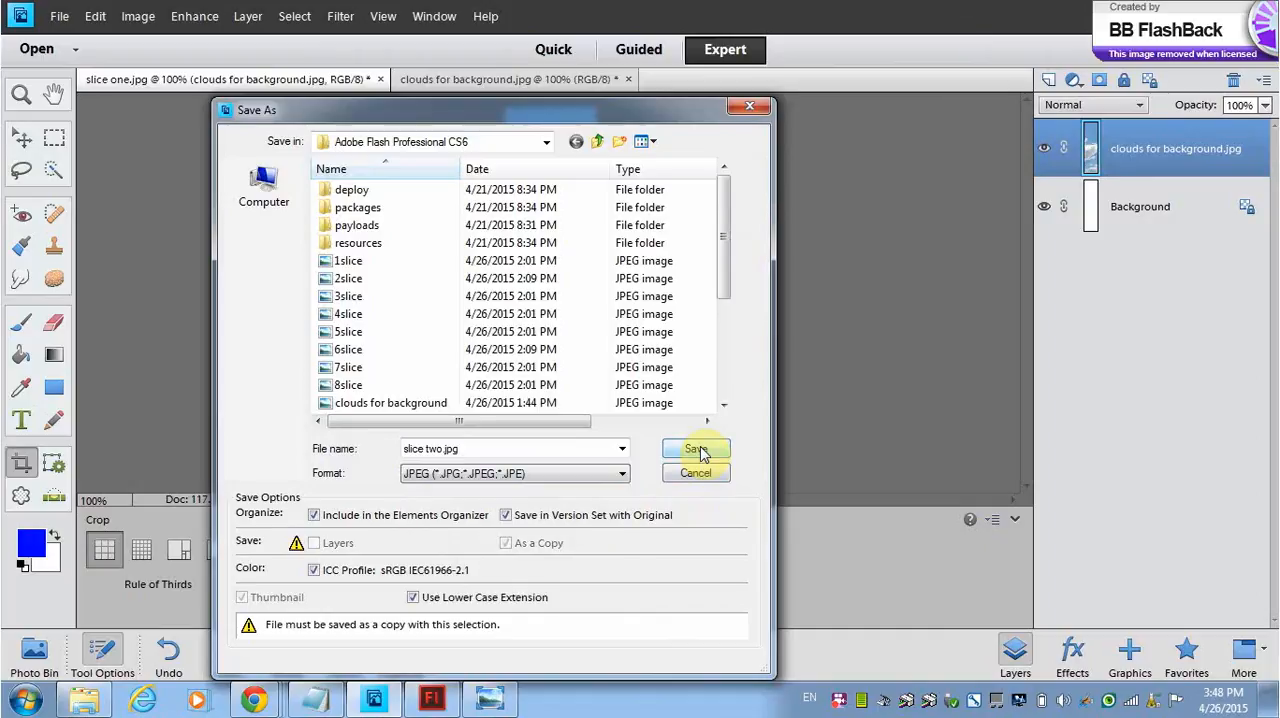
left_click(700, 452)
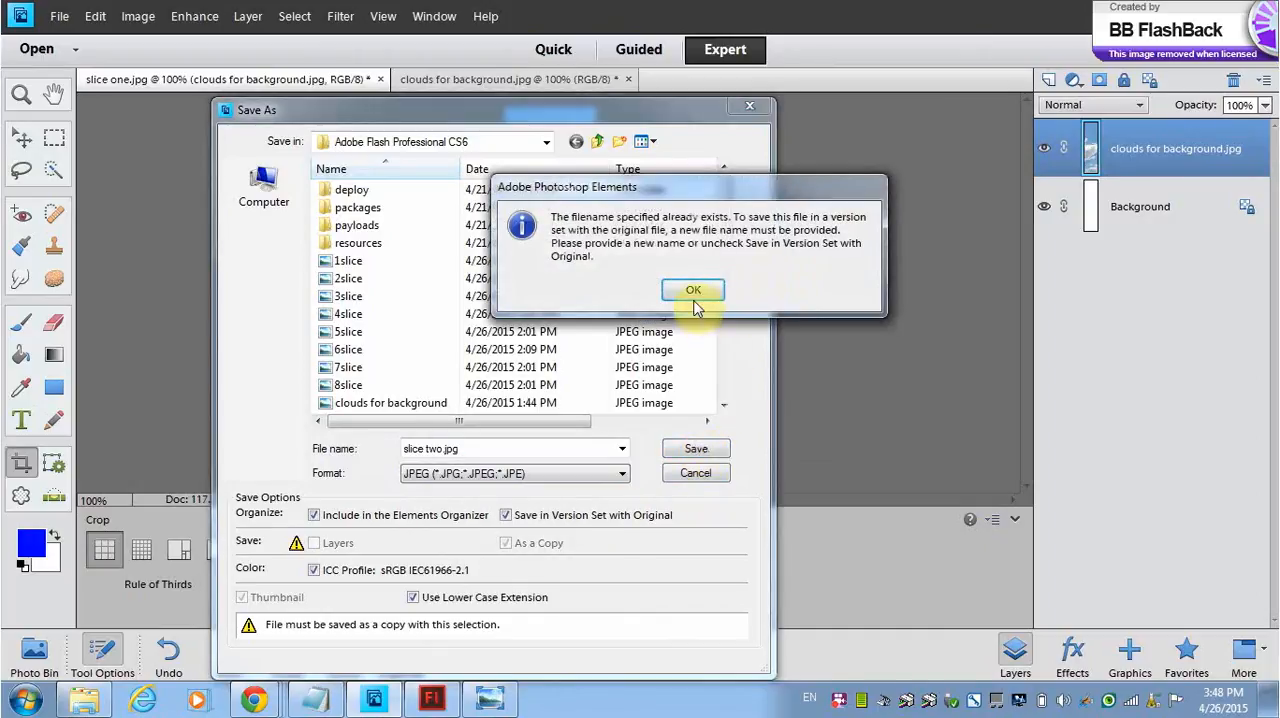
left_click(694, 290)
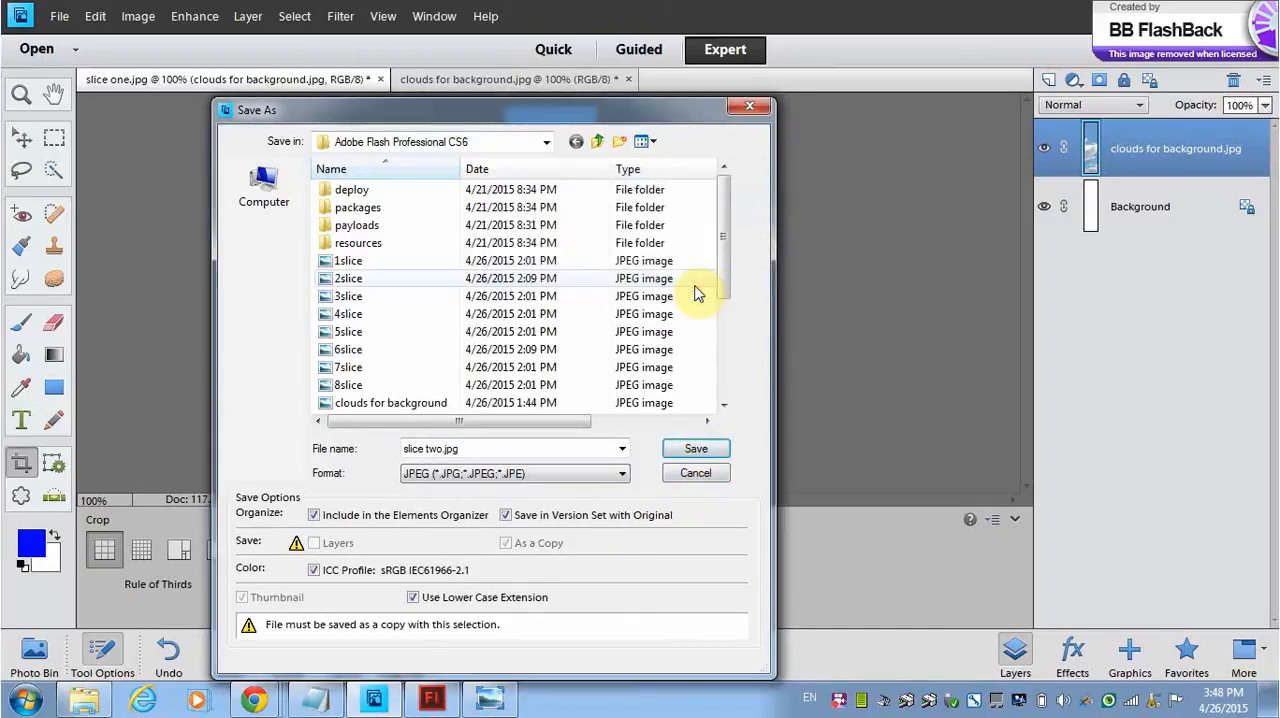
Step: Change the file name to slicetwo.jpg and save the second strip with the default JPEG options
left_click_drag(729, 271, 730, 372)
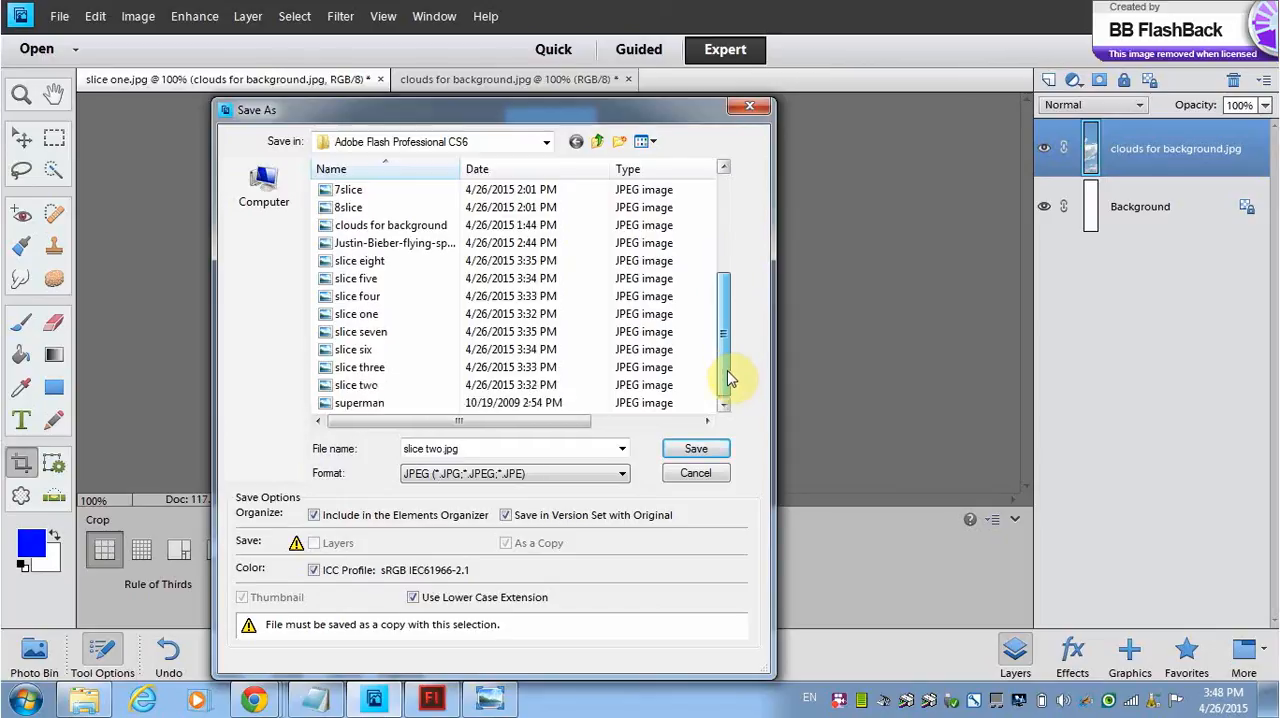
left_click_drag(729, 376, 729, 377)
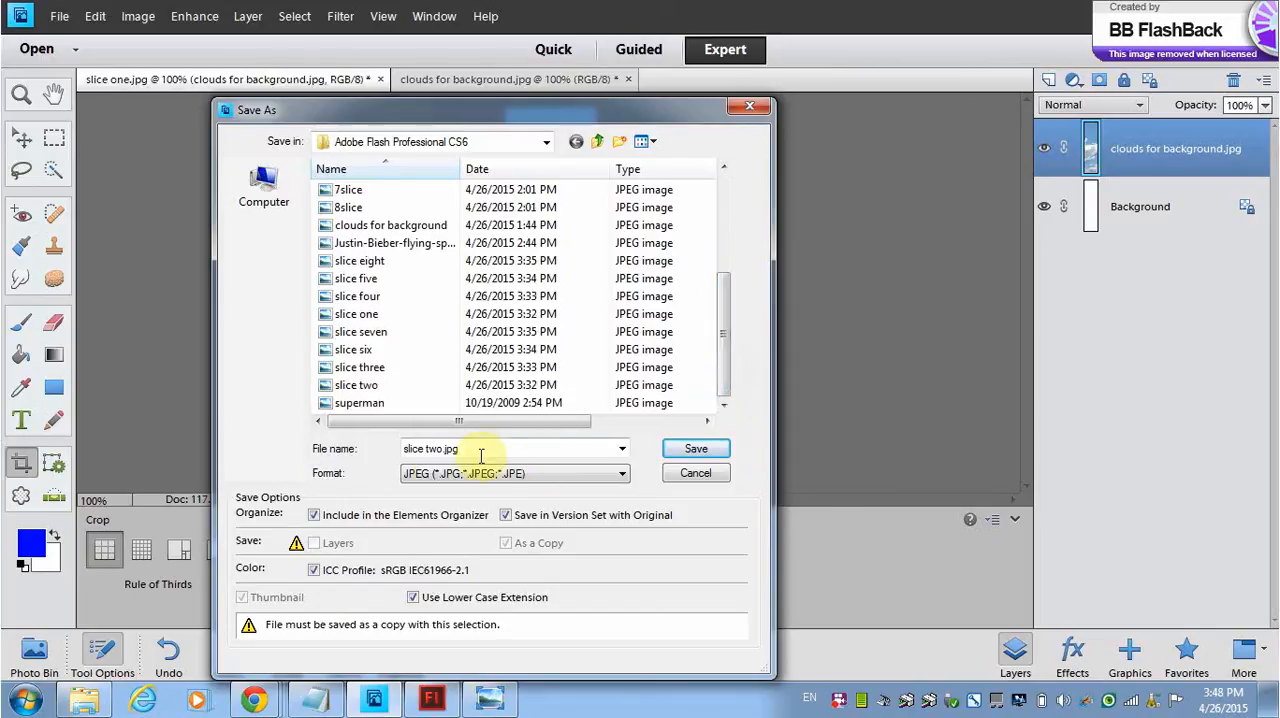
left_click(427, 448)
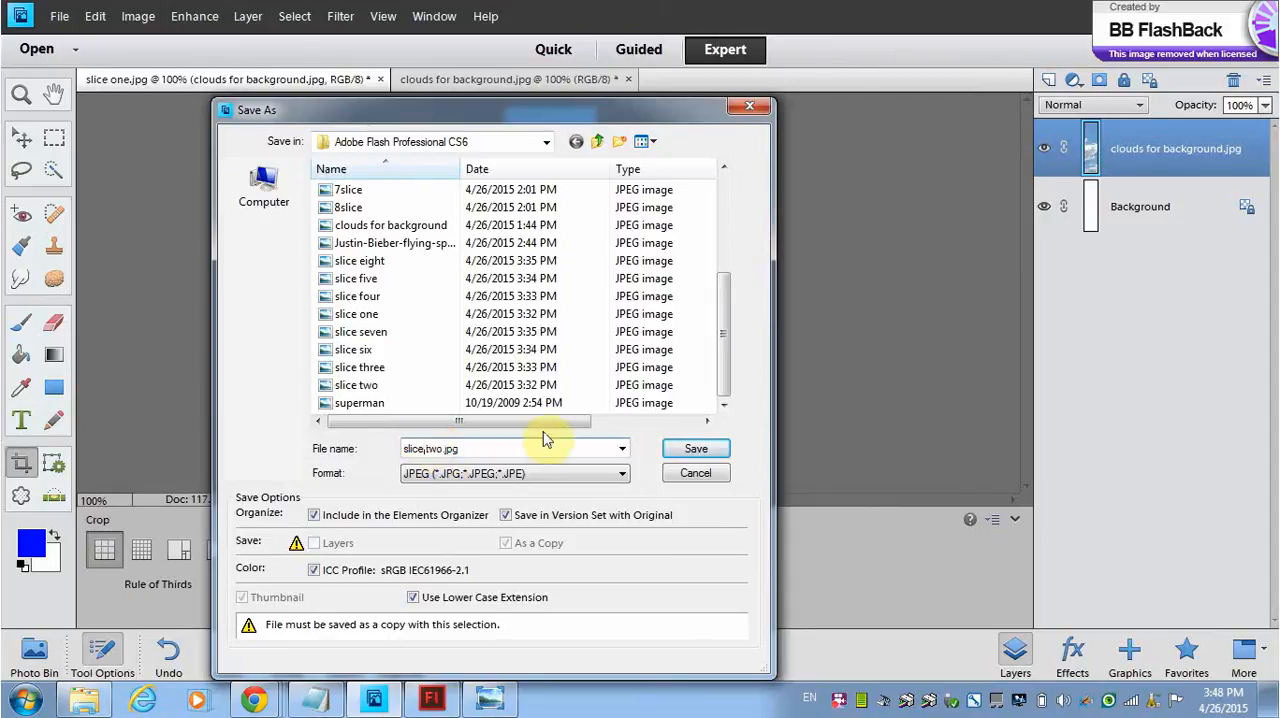
key("Delete")
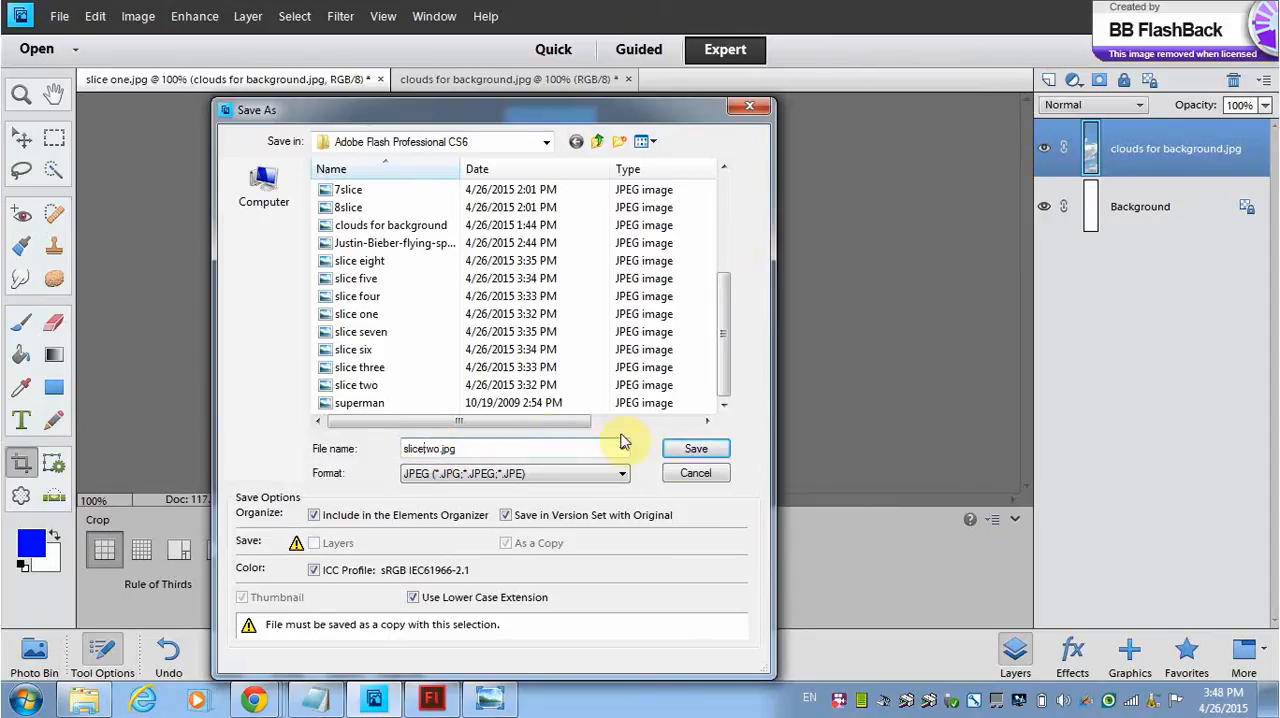
left_click(692, 451)
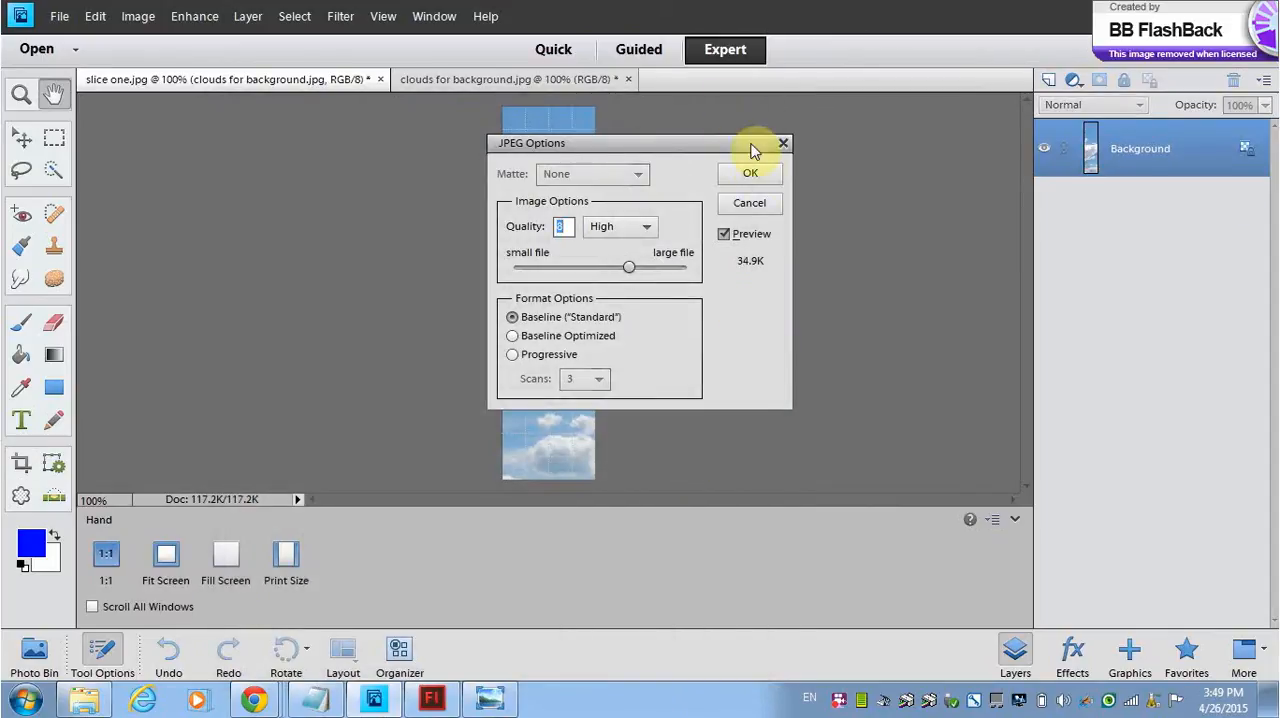
left_click(754, 172)
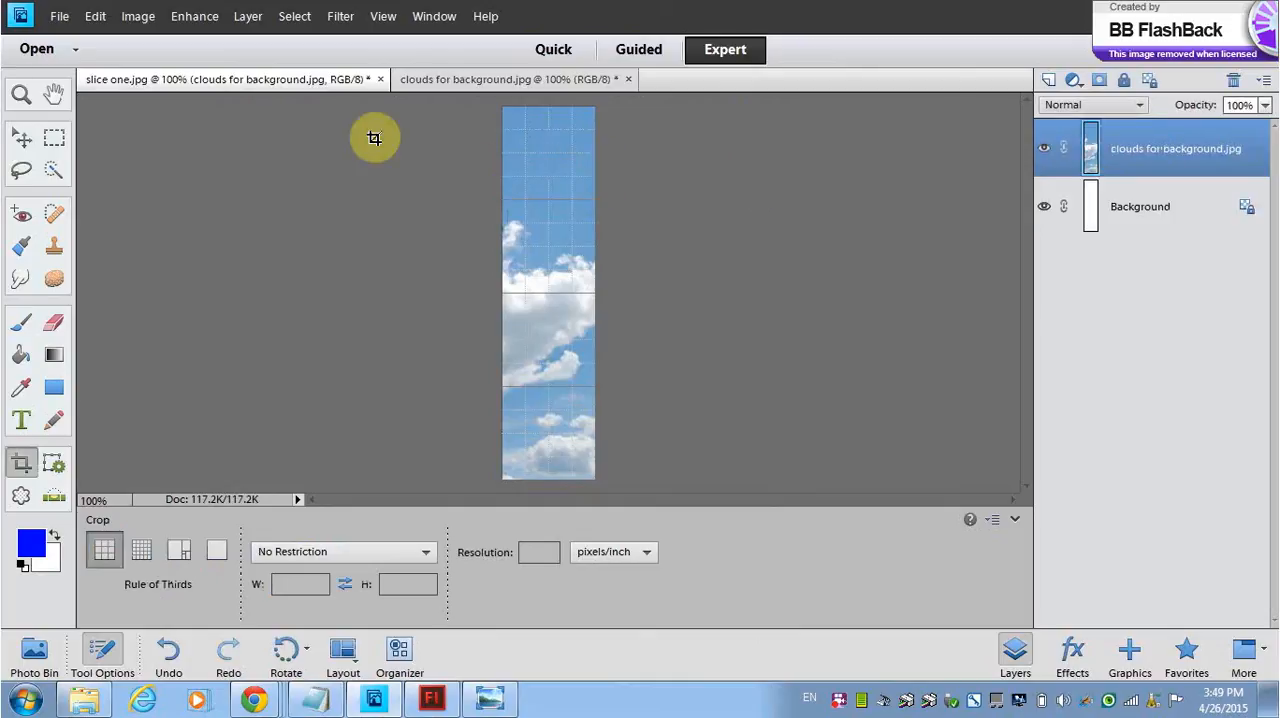
Step: Undo the crop and crop the full image to the third full-height, 100-pixel-wide grid column
key("ctrl+z")
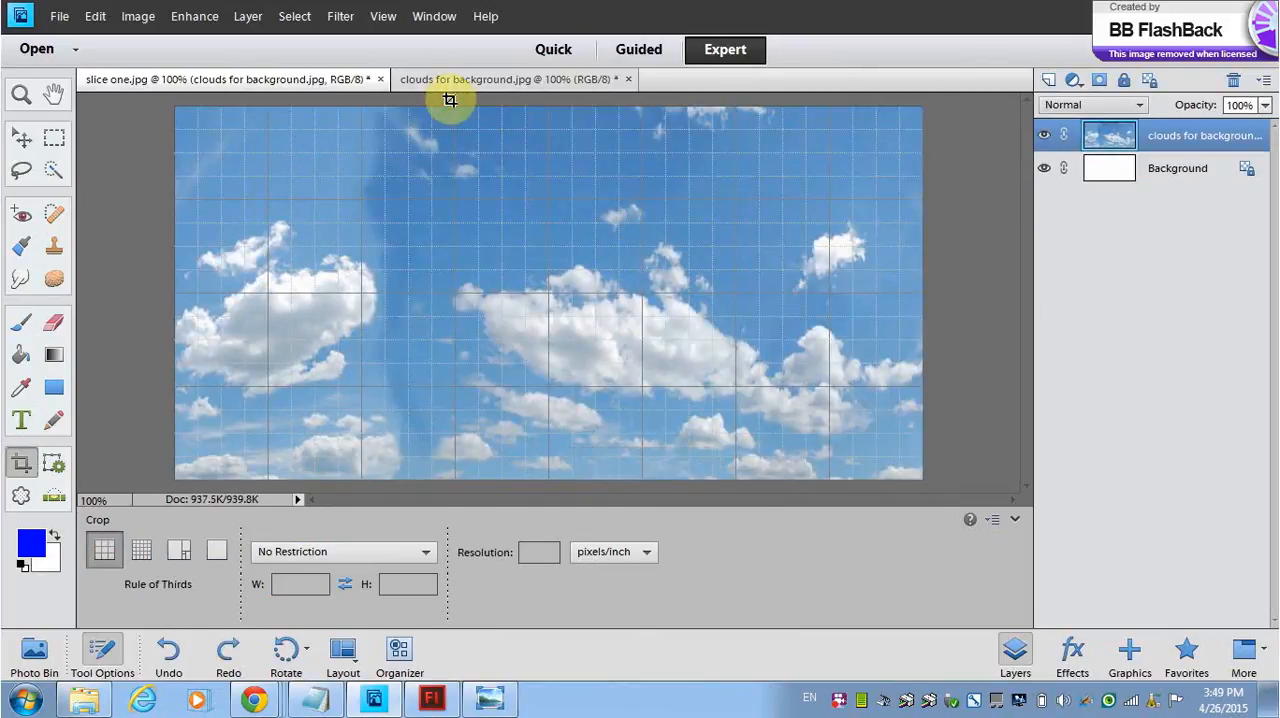
left_click_drag(452, 101, 360, 506)
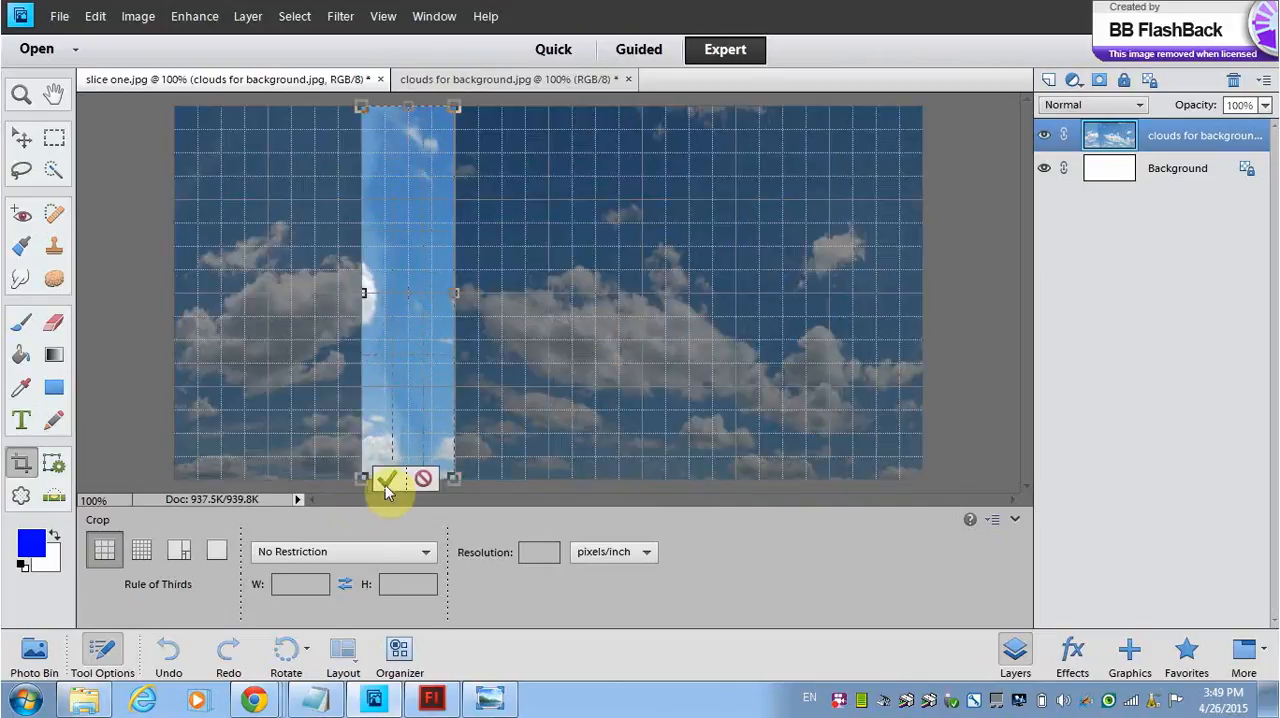
left_click(387, 478)
Step: Save the cropped third strip as slicethree in JPEG format with the default JPEG options
left_click(58, 16)
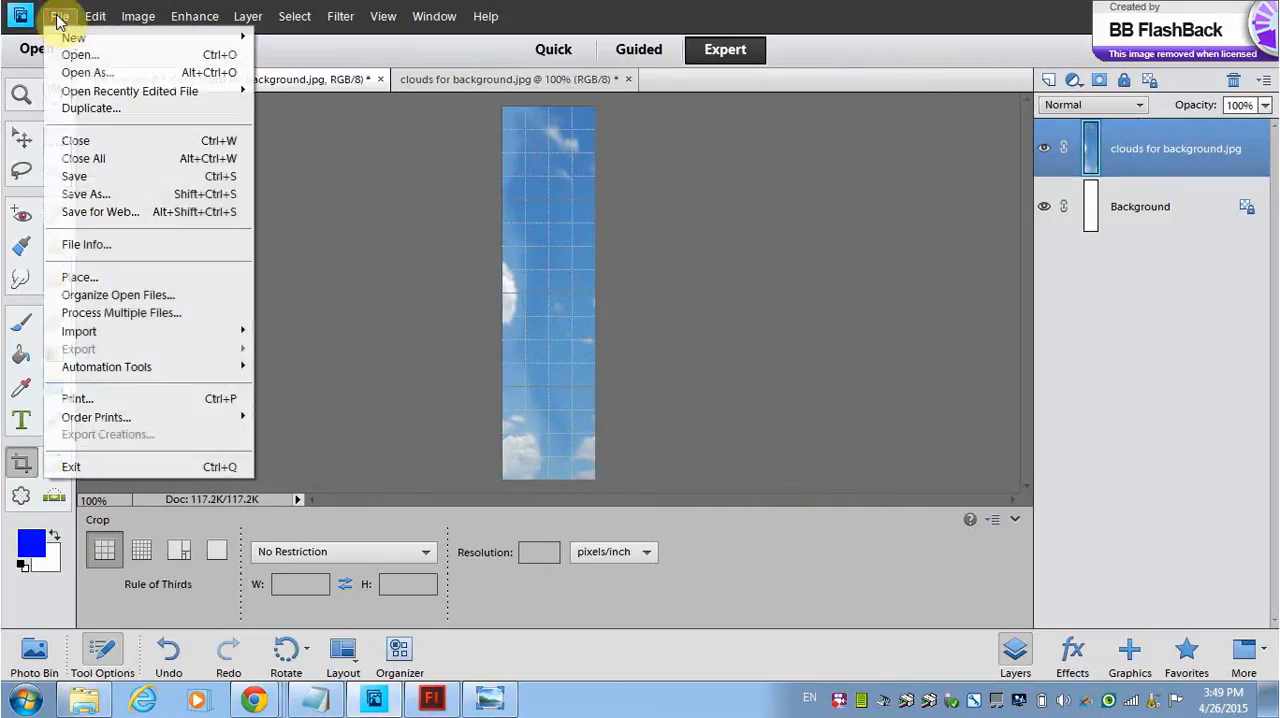
left_click(86, 194)
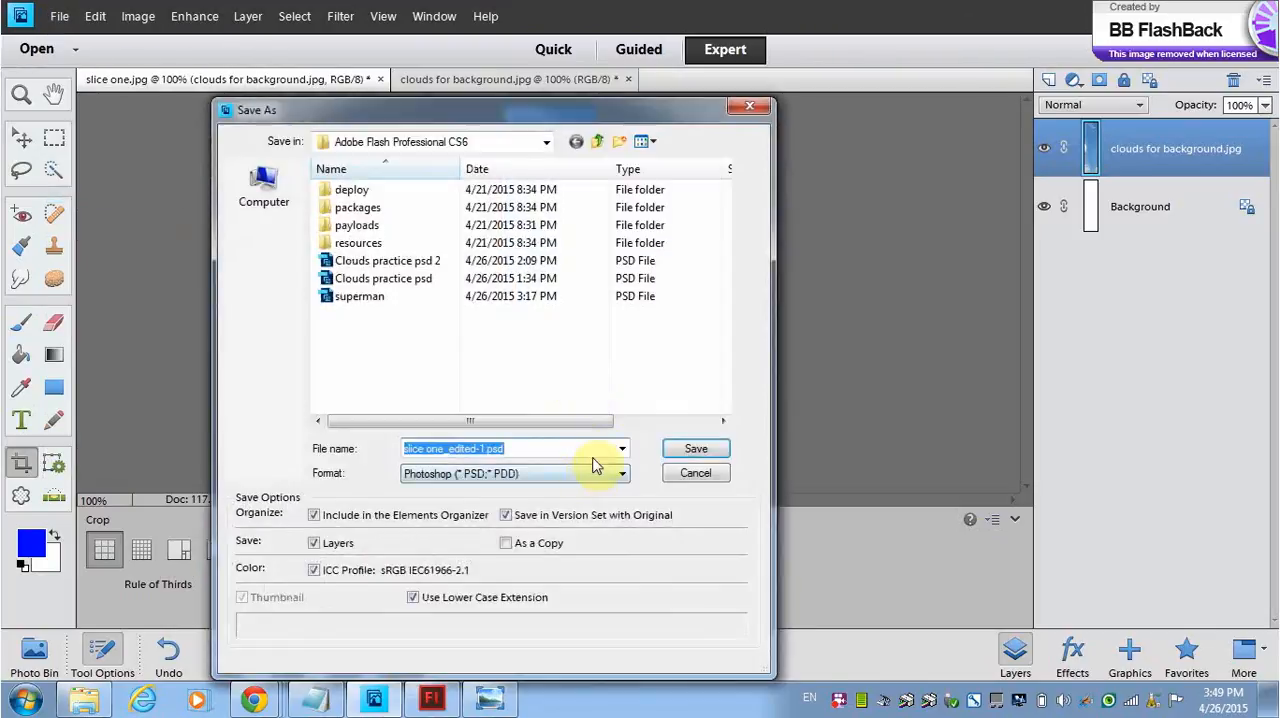
type("slic")
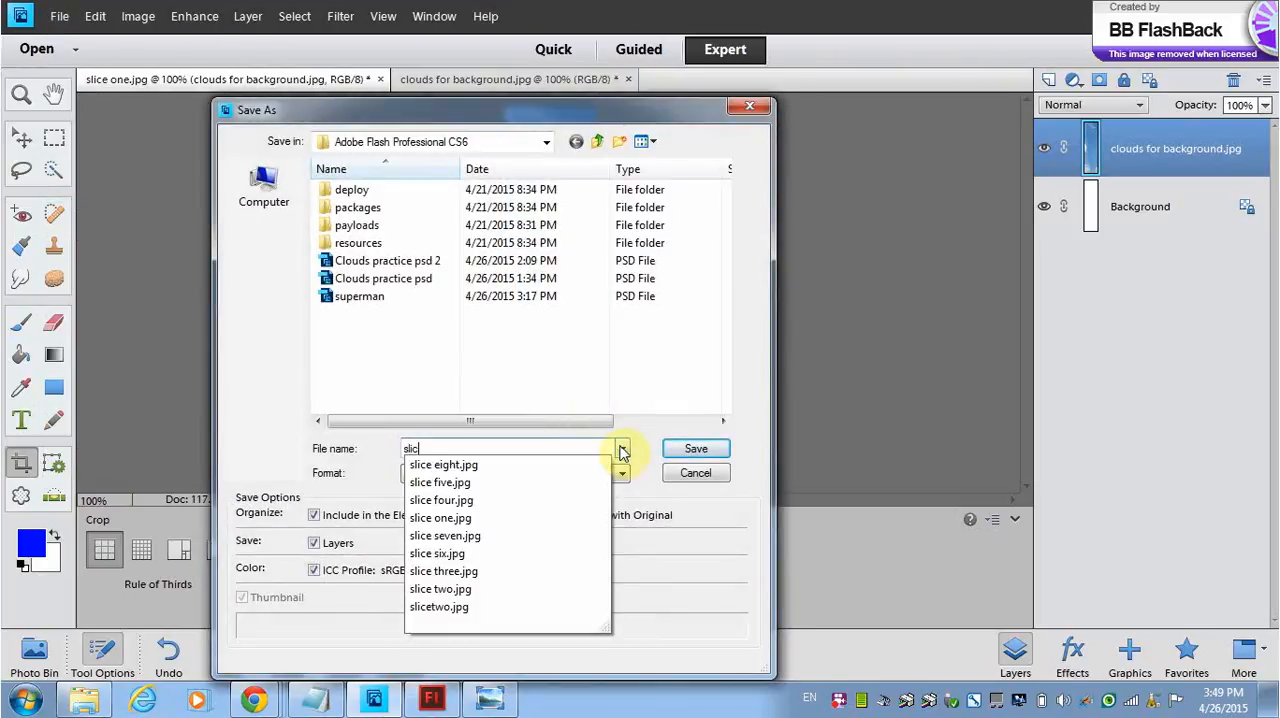
type("ethree")
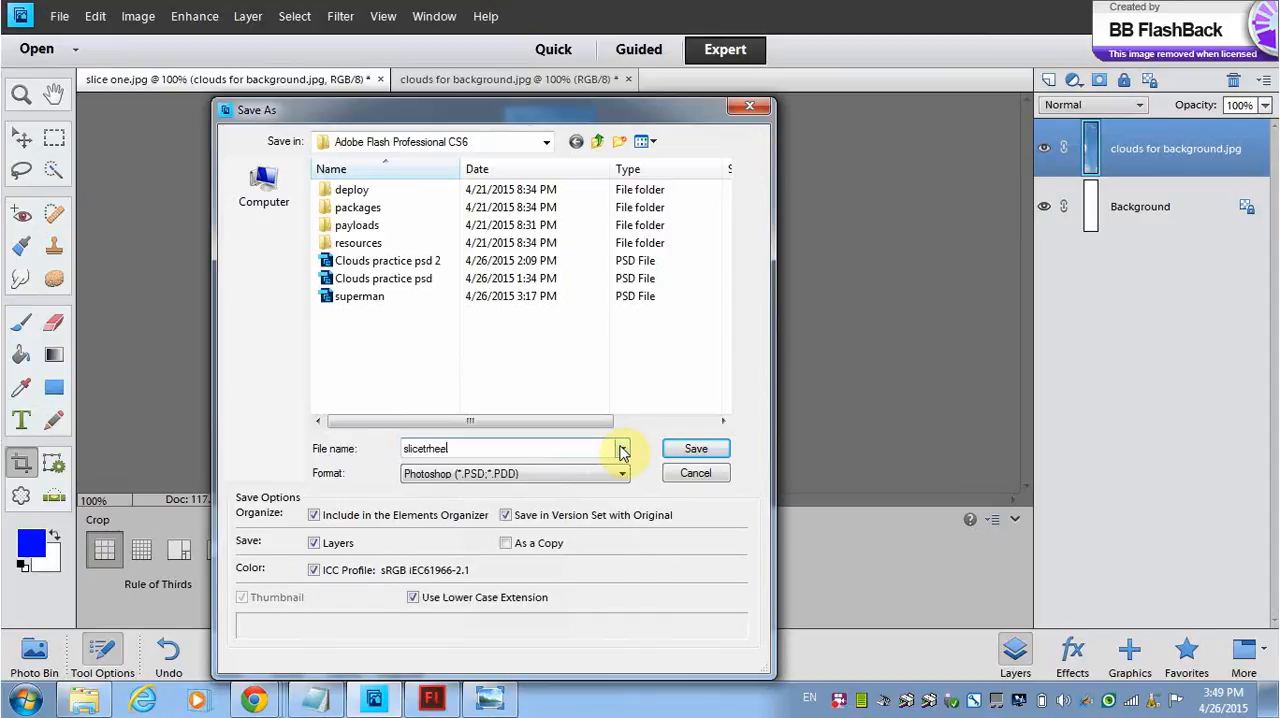
type("trh")
key("BackSpace")
key("BackSpace")
key("BackSpace")
type("thr")
left_click(622, 474)
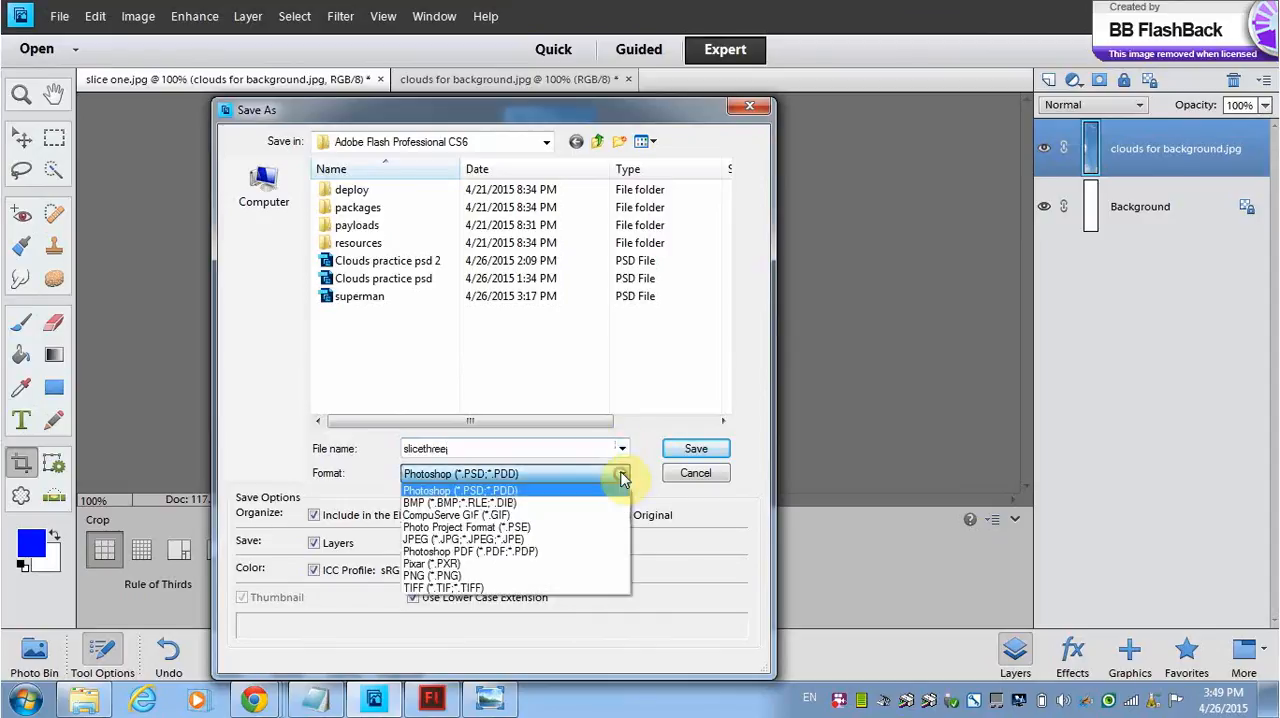
left_click(525, 544)
left_click(692, 450)
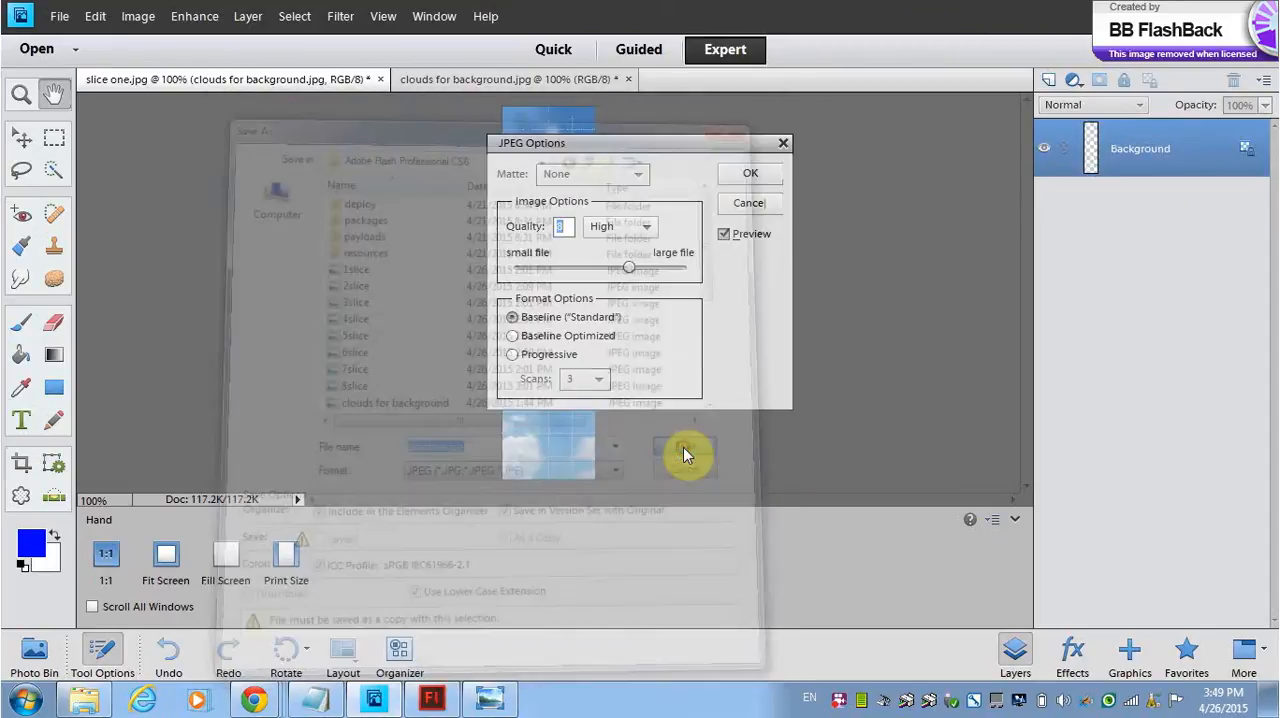
left_click(760, 177)
Step: Undo the crop and crop the full image to the fourth full-height, 100-pixel-wide grid column
key("c")
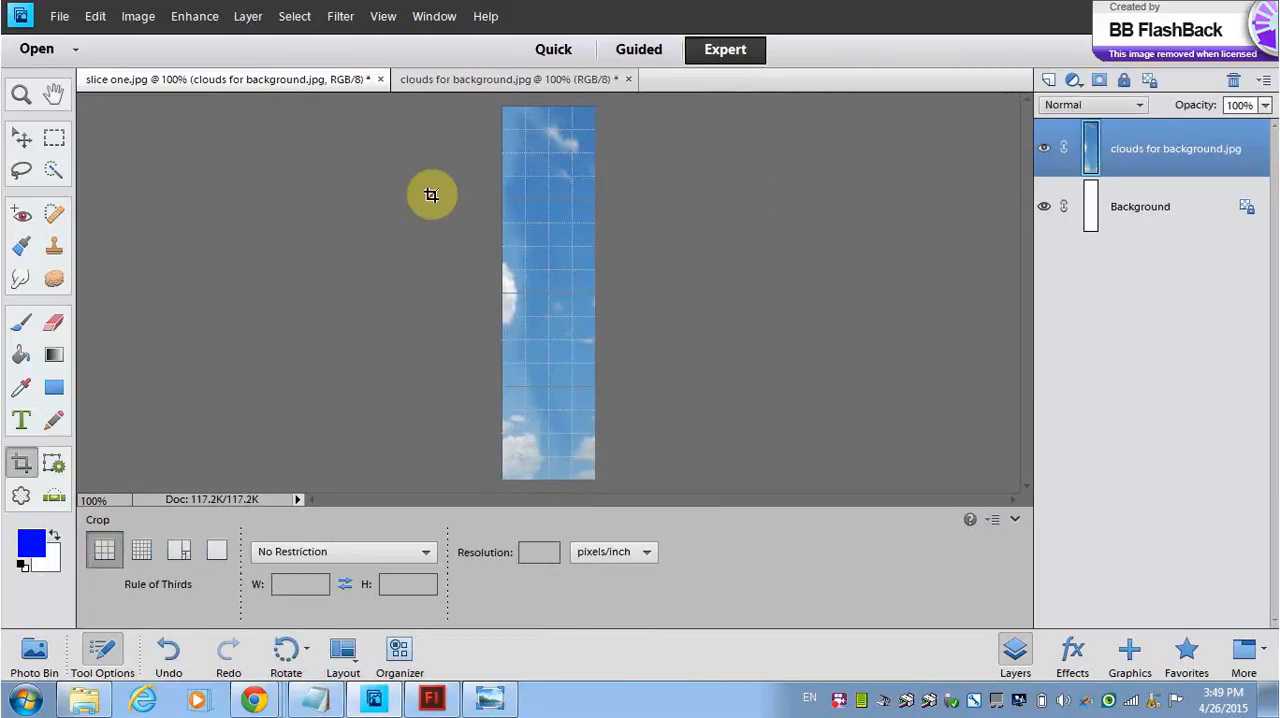
key("ctrl+z")
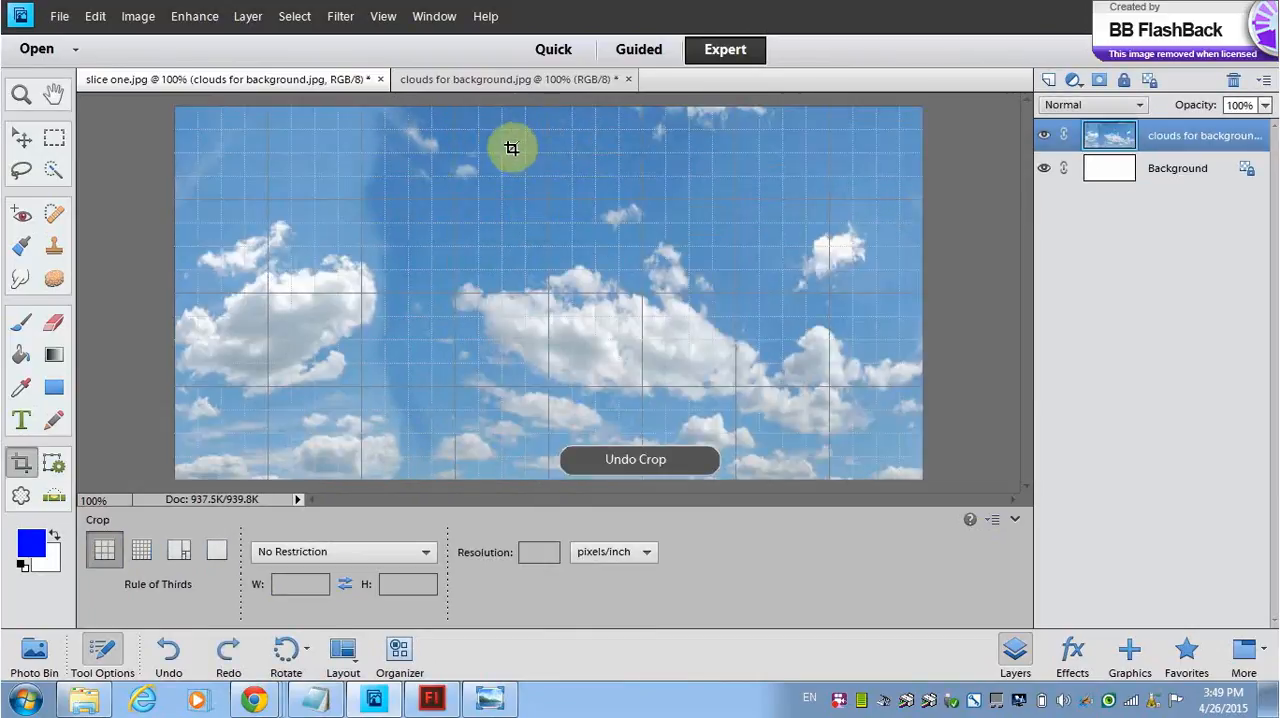
left_click_drag(542, 103, 455, 503)
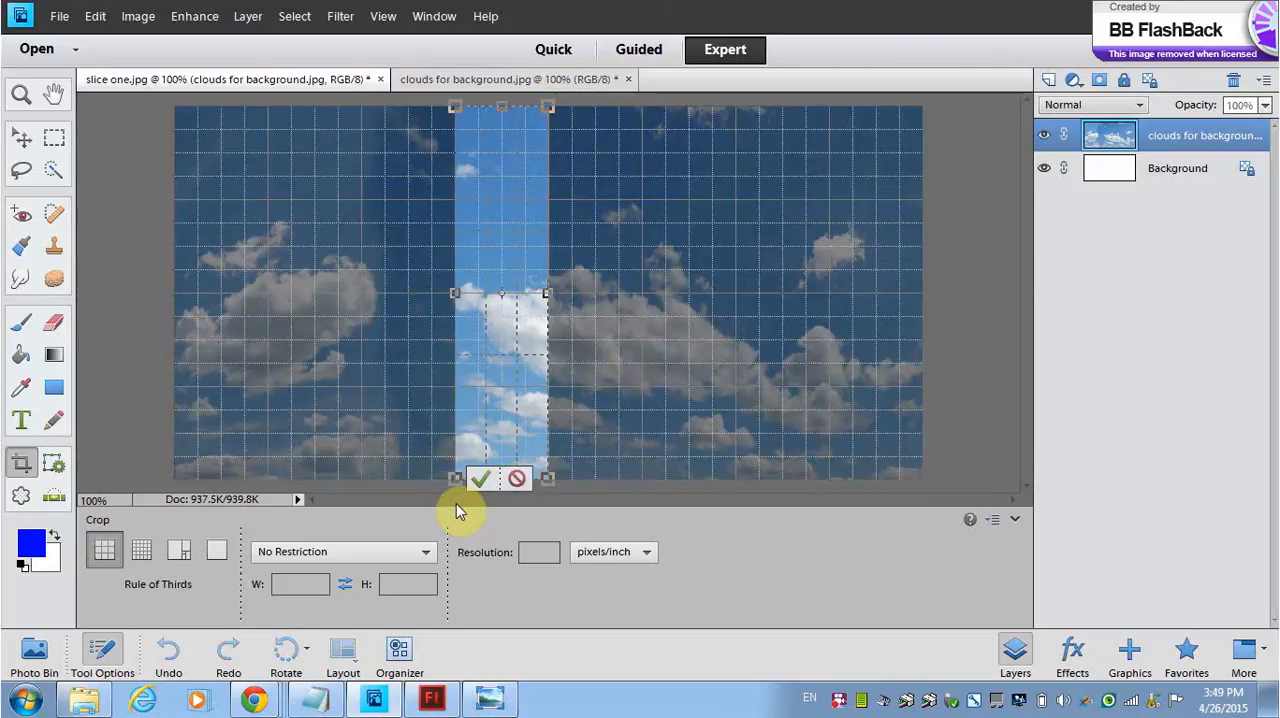
left_click(480, 478)
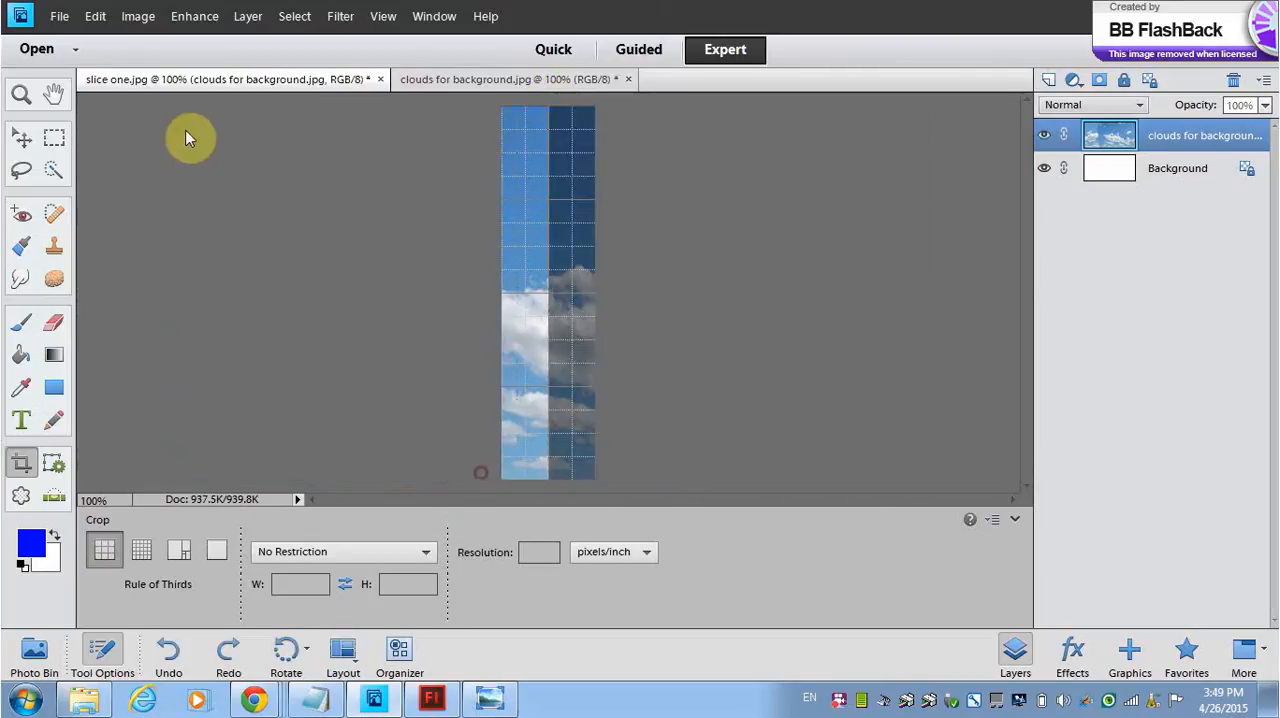
Step: Save the cropped fourth strip as slicefour.jpg in JPEG format with the default JPEG options
left_click(57, 15)
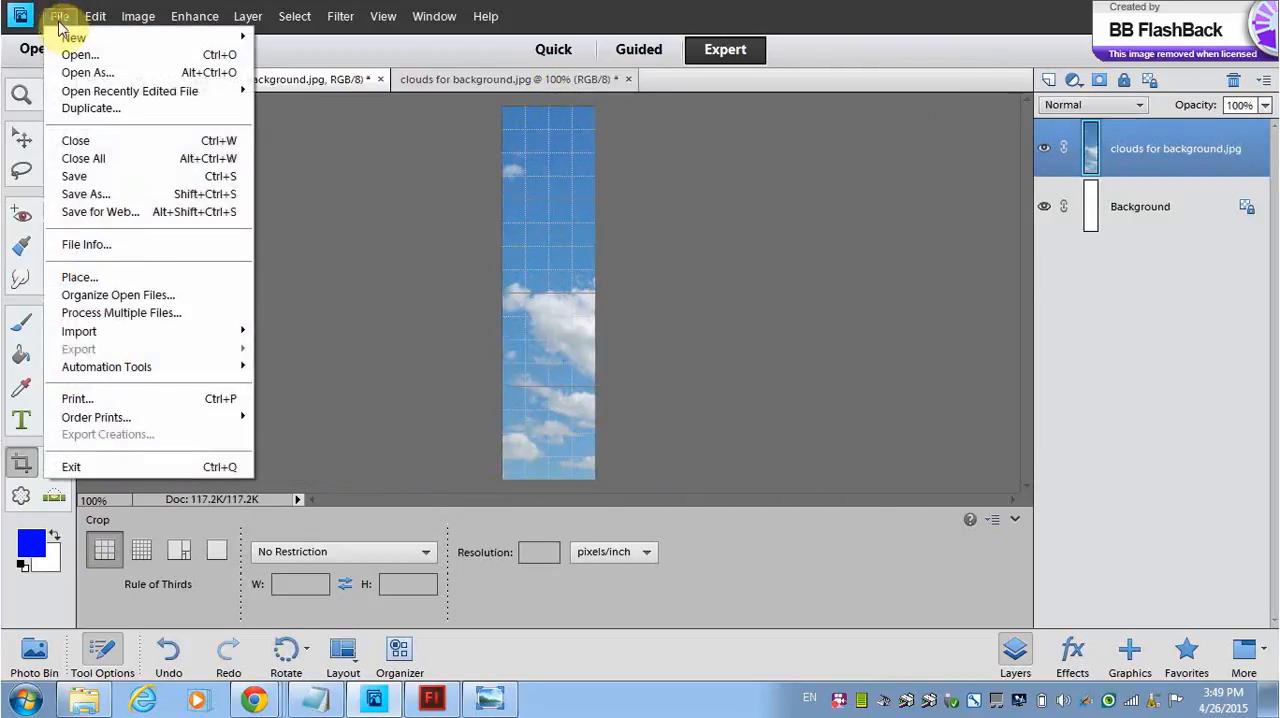
left_click(86, 194)
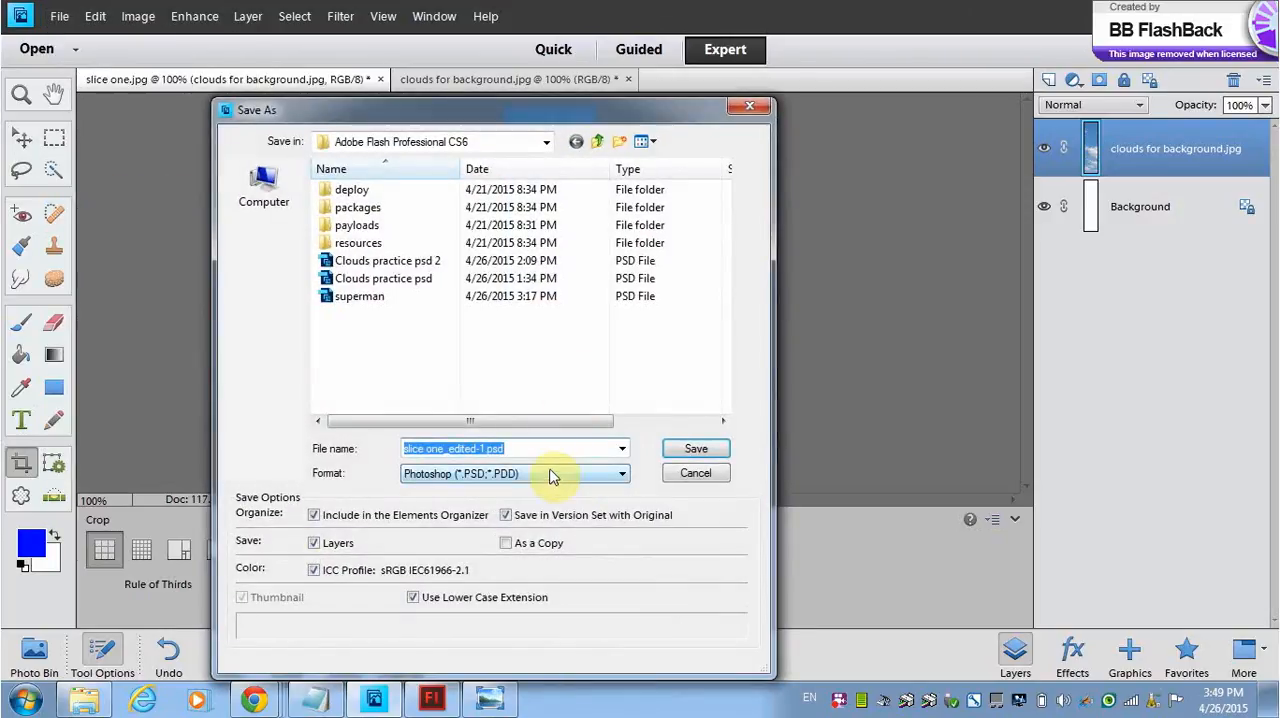
type("slicefour")
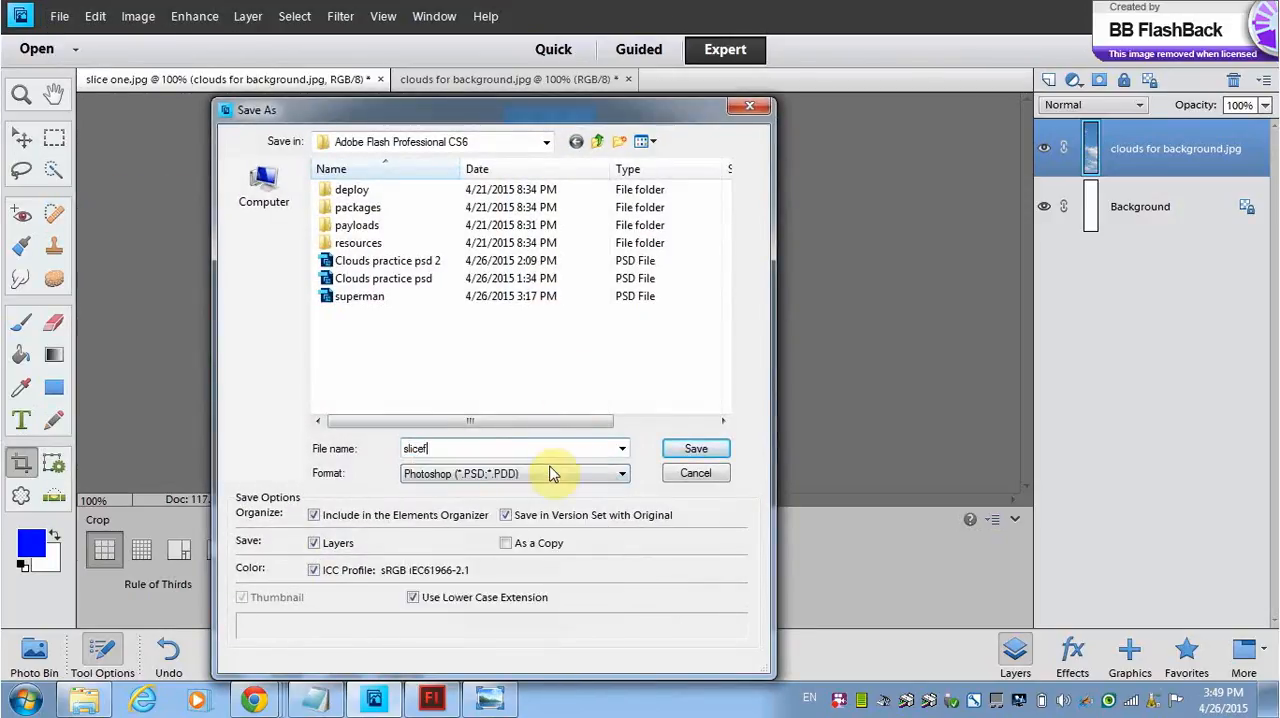
left_click(624, 474)
left_click(486, 534)
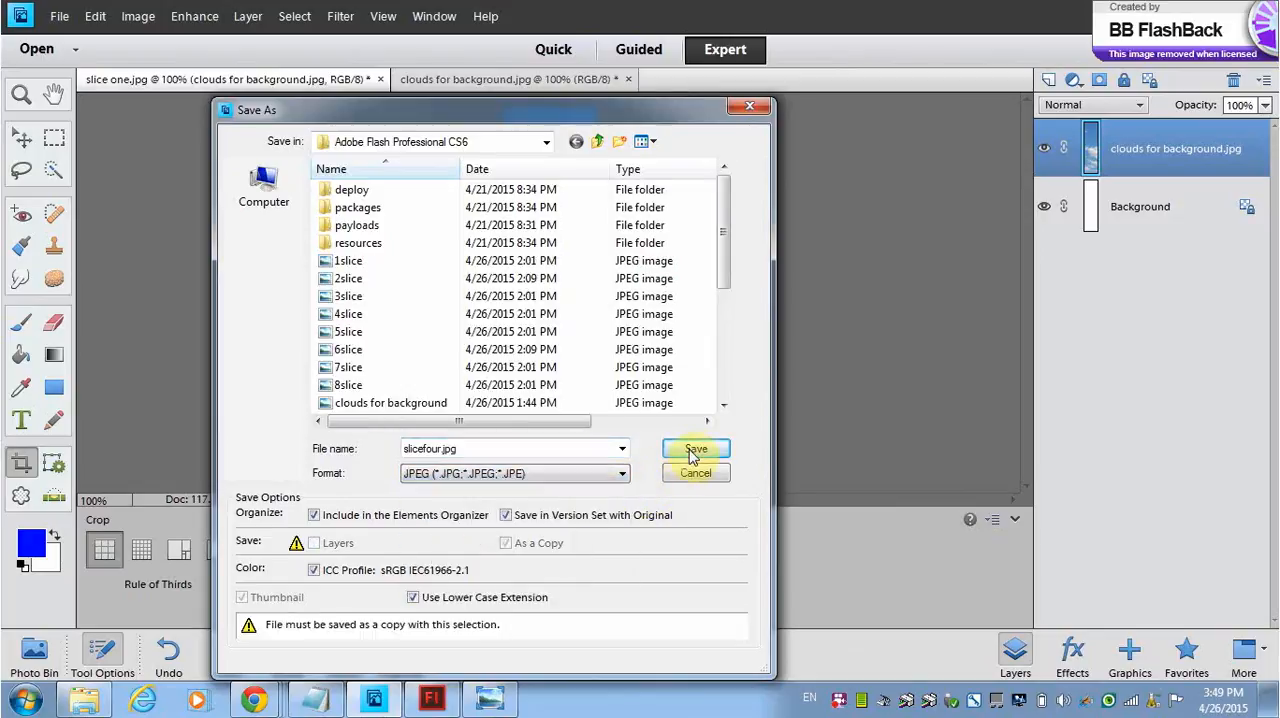
left_click(693, 452)
left_click(745, 170)
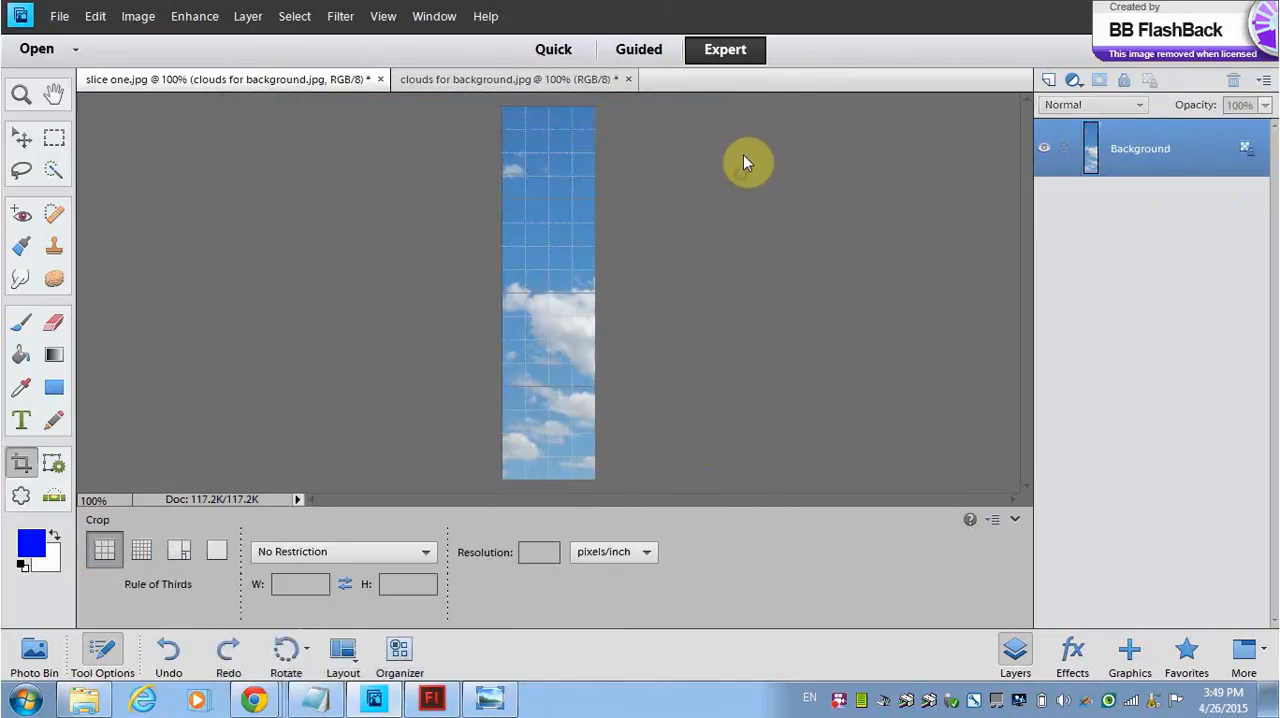
Step: Undo the crop and crop the full image to the fifth full-height, 100-pixel-wide grid column
key("ctrl+z")
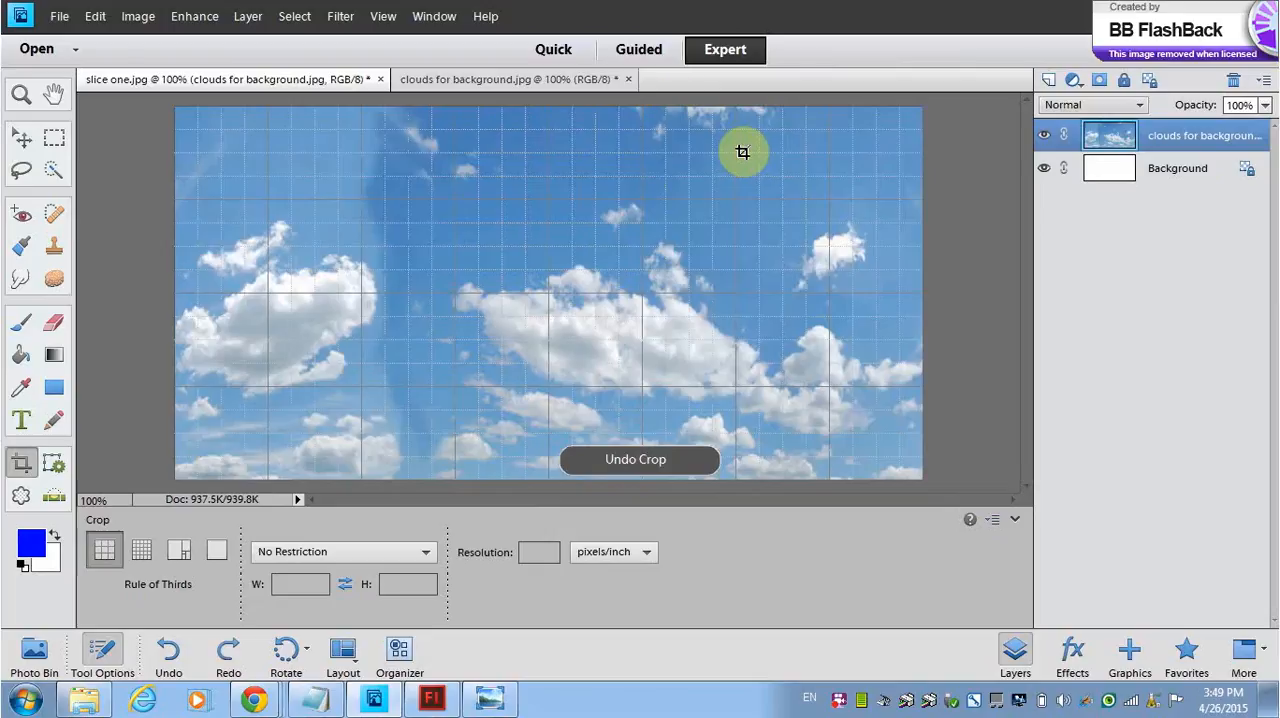
left_click_drag(638, 104, 548, 502)
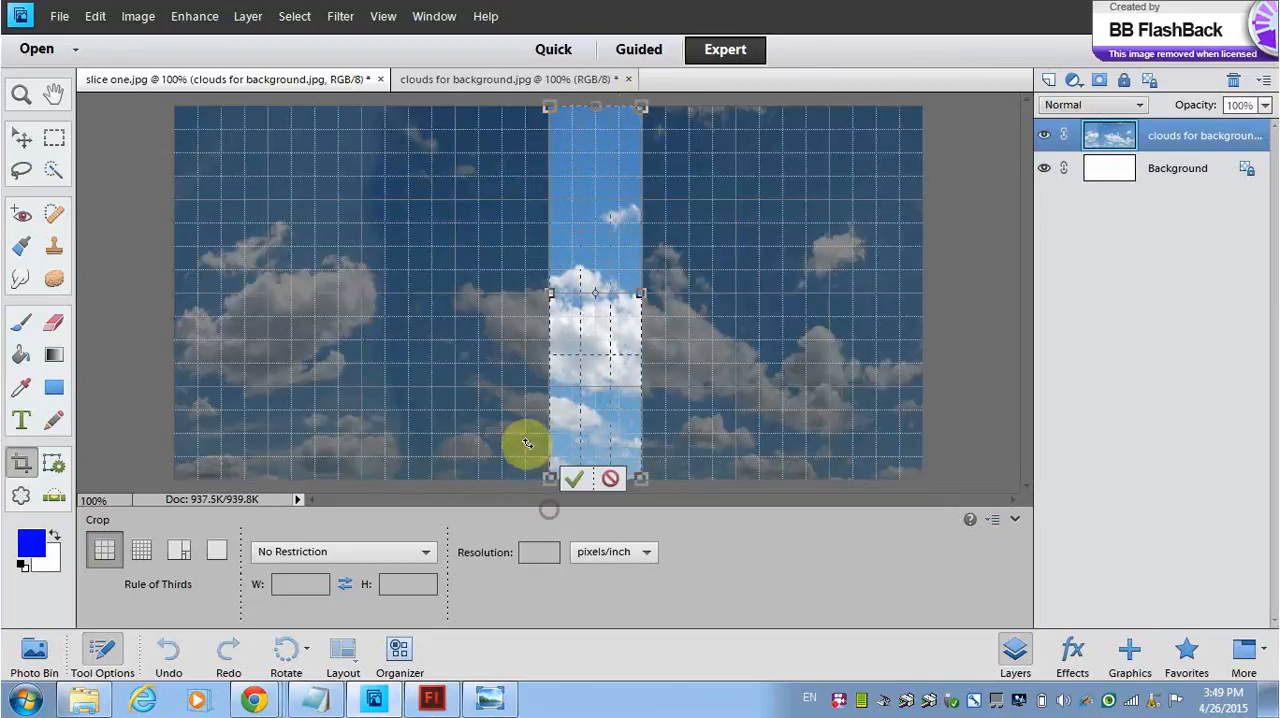
left_click(575, 479)
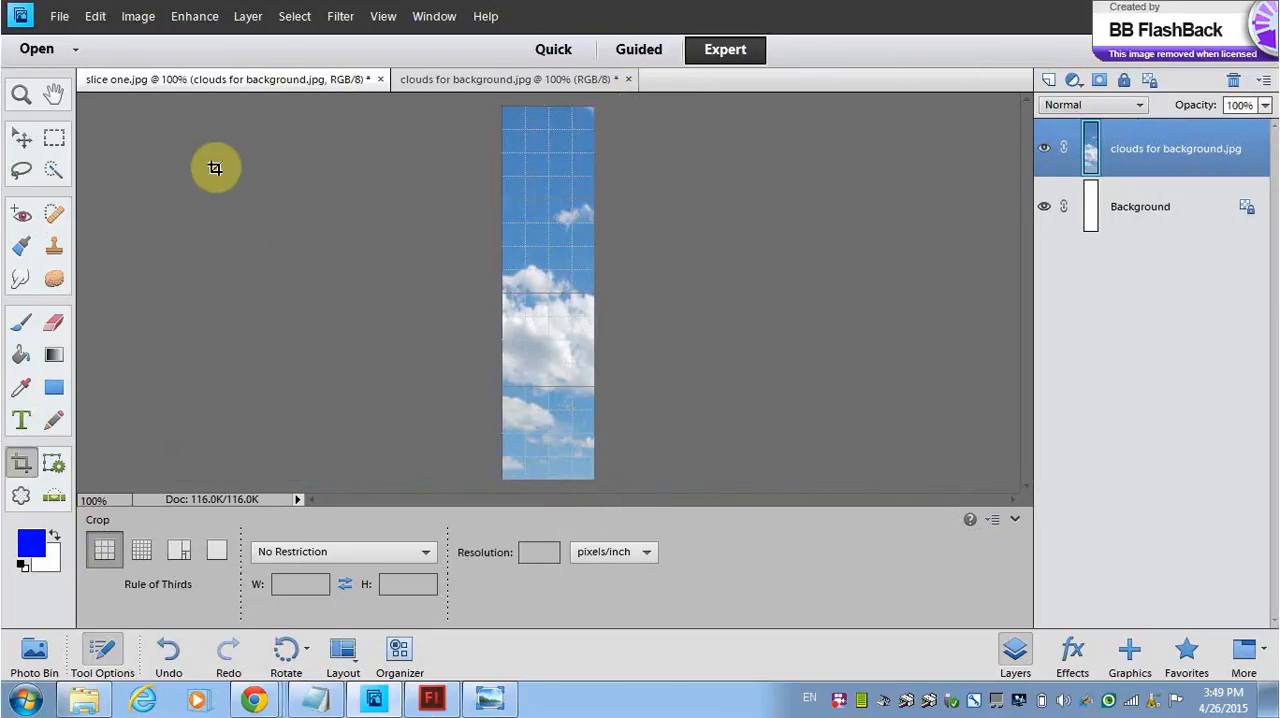
Step: Save the cropped fifth strip as slicefive.jpg in JPEG format with the default JPEG options
left_click(58, 17)
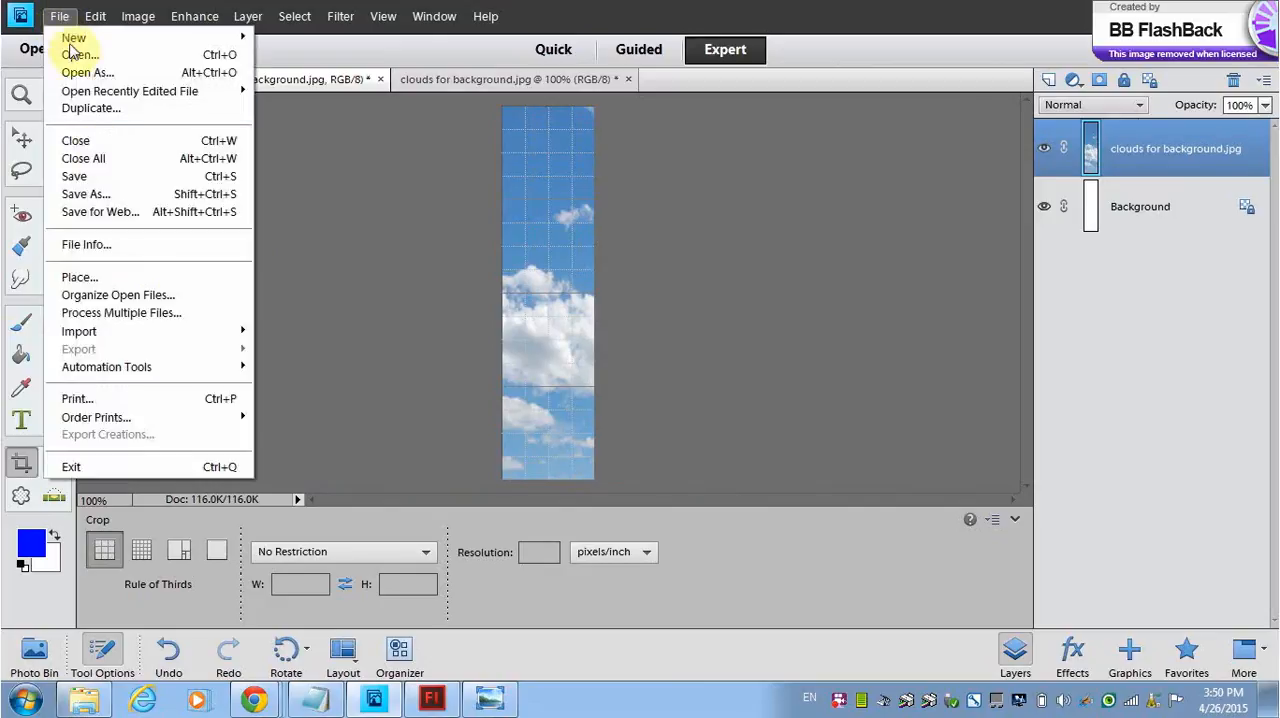
left_click(97, 192)
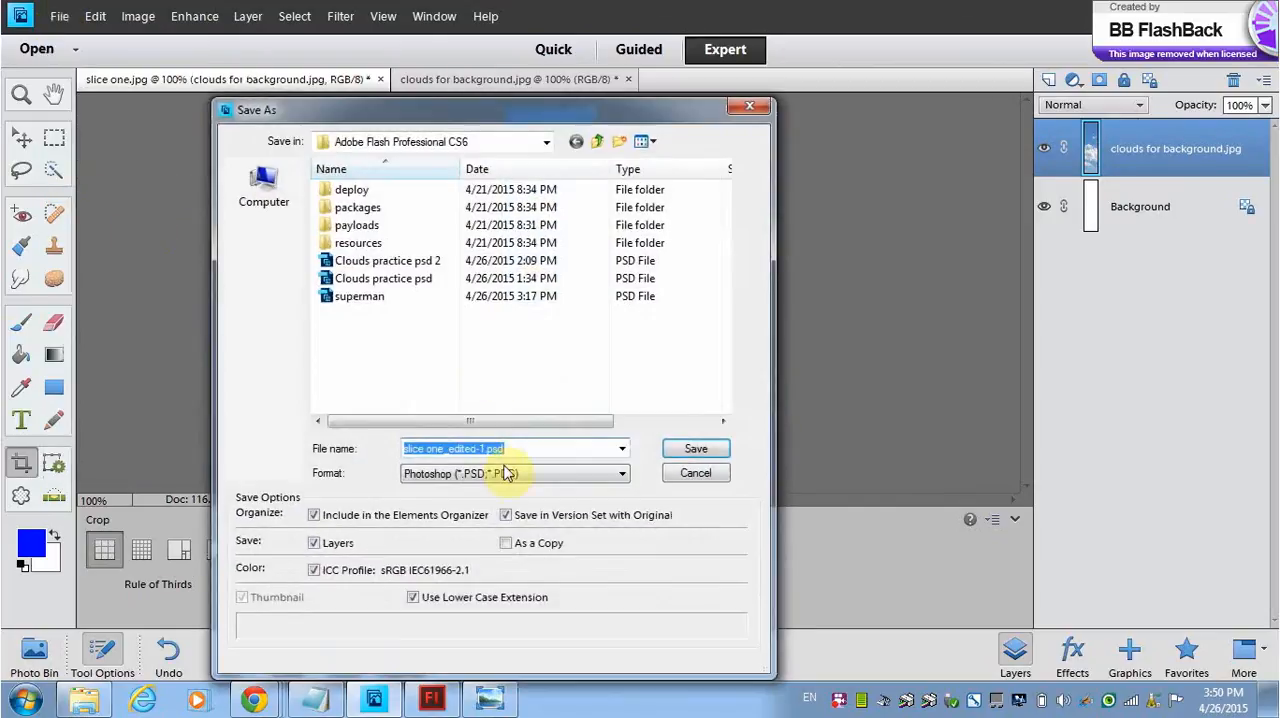
type("slic")
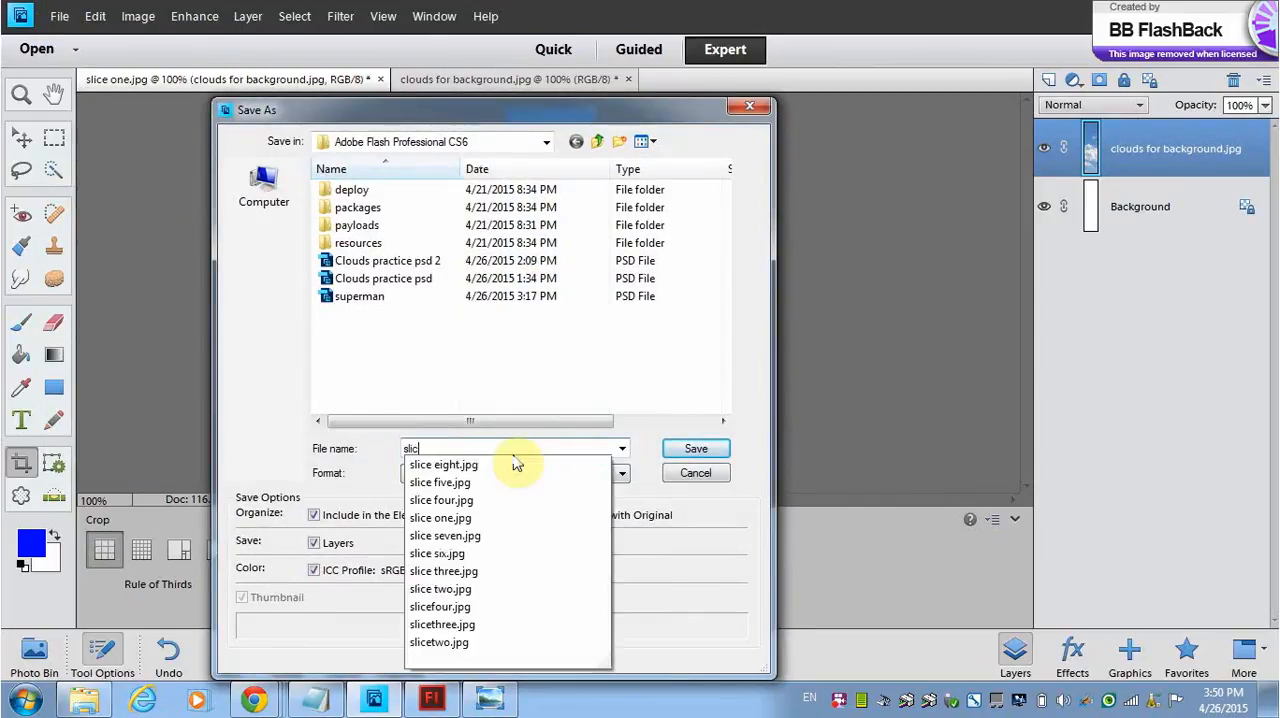
type("efive")
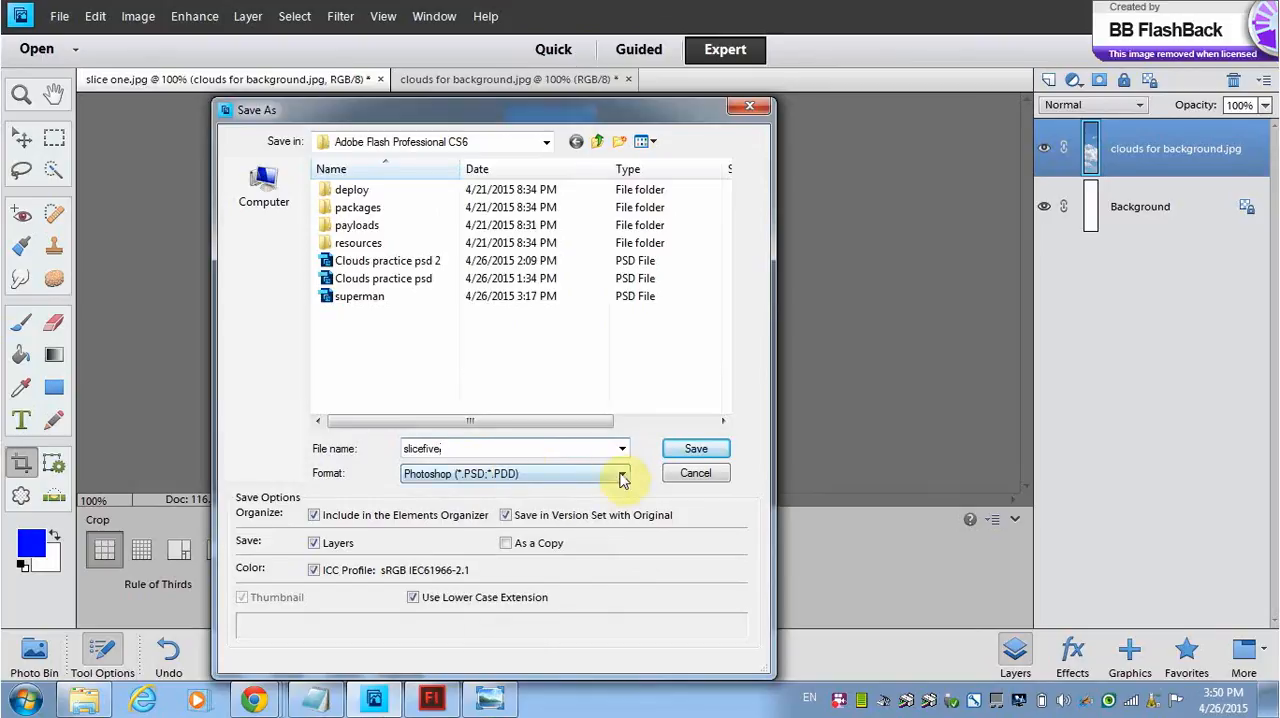
left_click(622, 479)
left_click(440, 535)
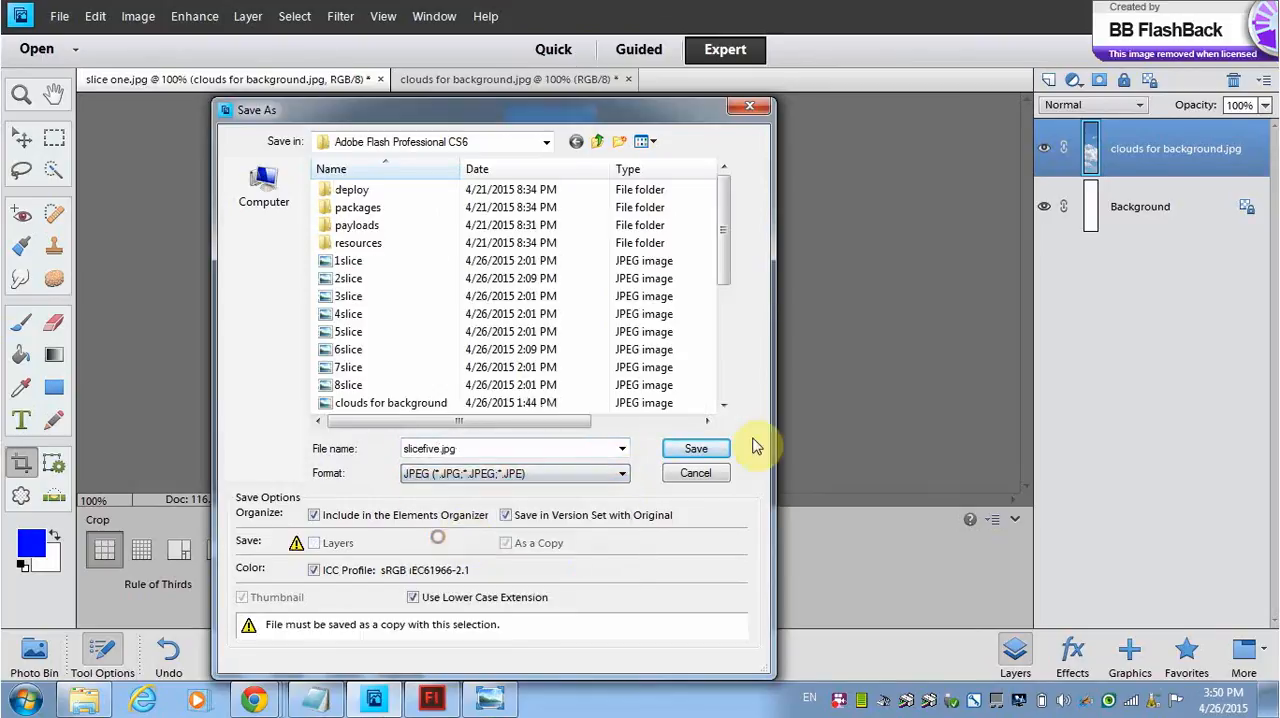
left_click(695, 447)
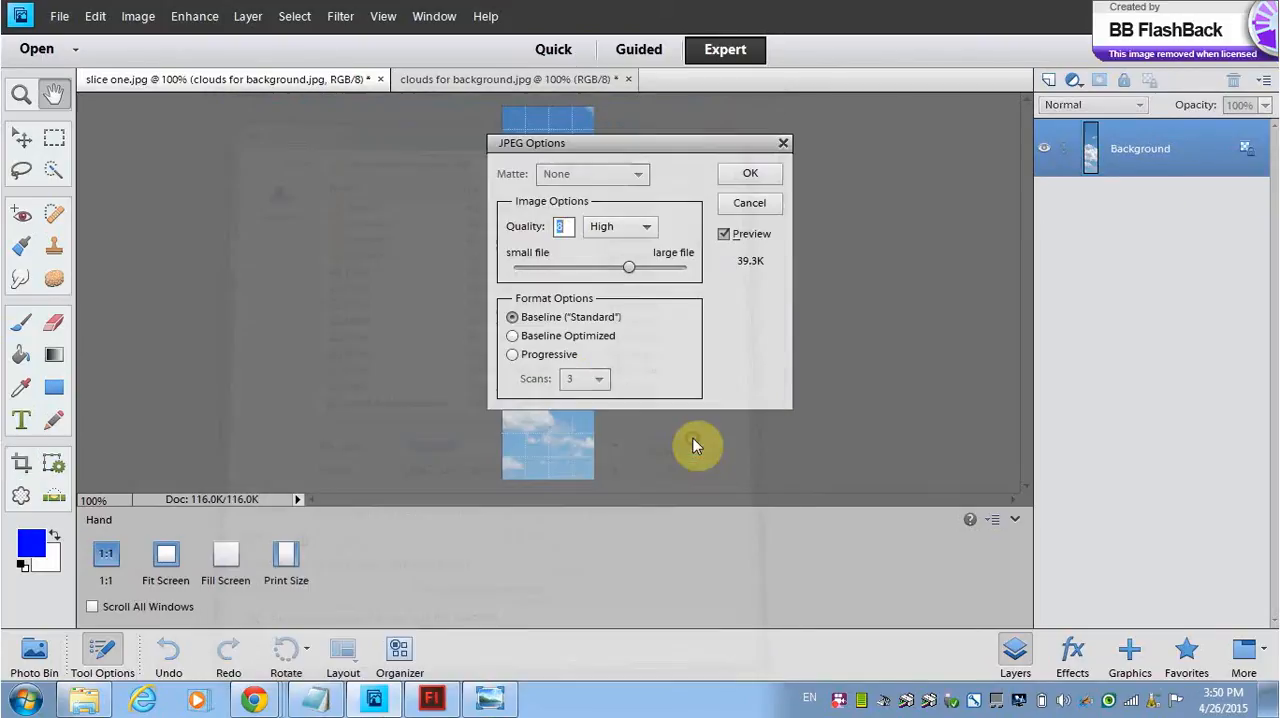
left_click(749, 175)
Step: Undo the crop and crop the full image to the sixth full-height, 100-pixel-wide grid column
key("ctrl+z")
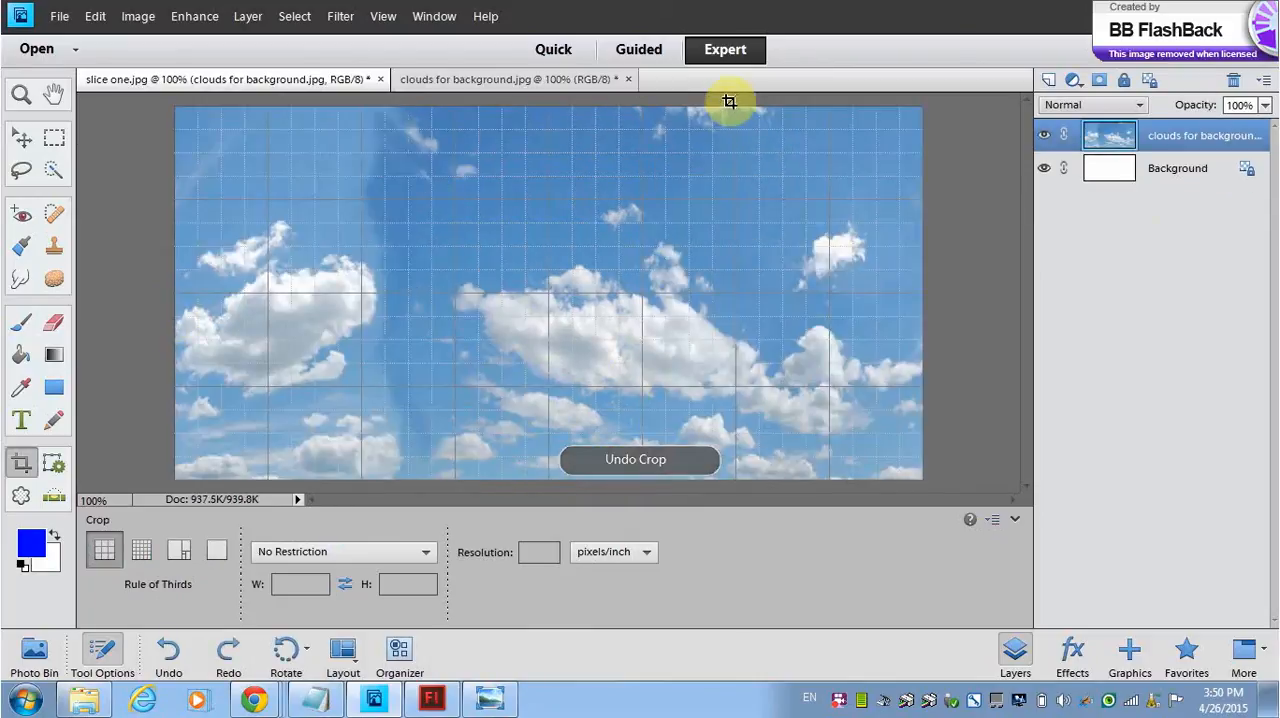
left_click_drag(733, 104, 642, 479)
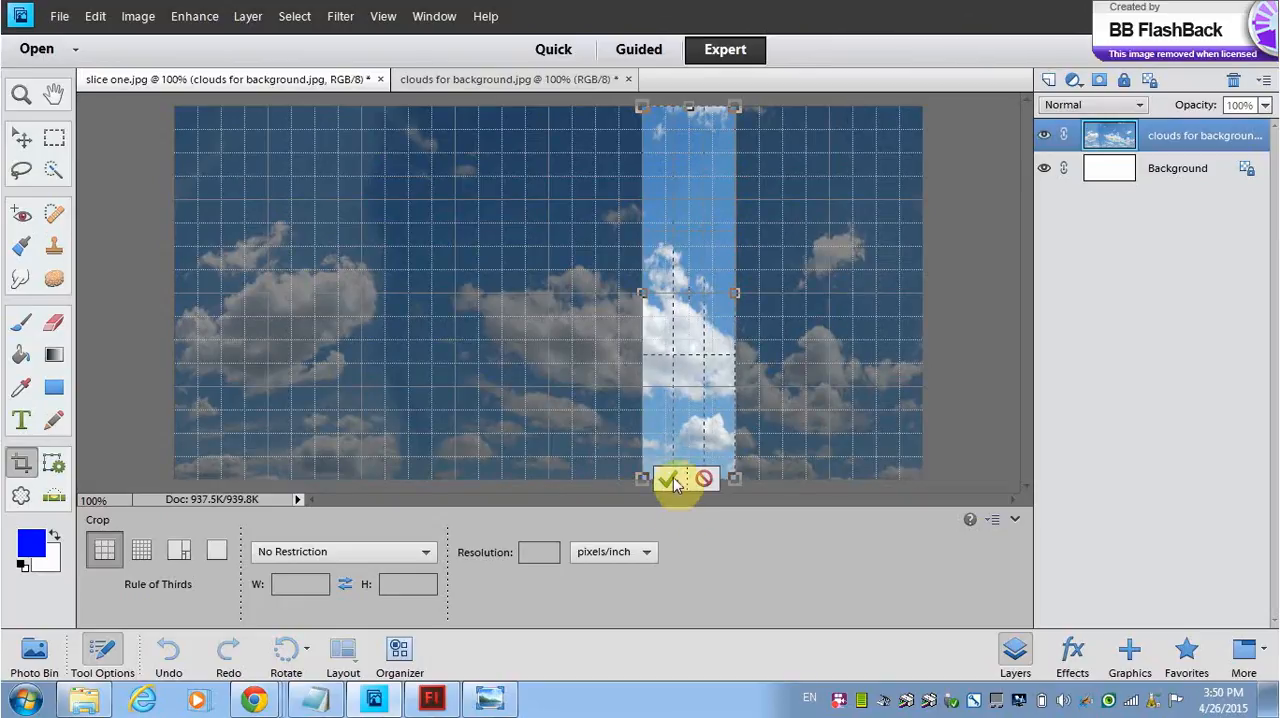
left_click(668, 479)
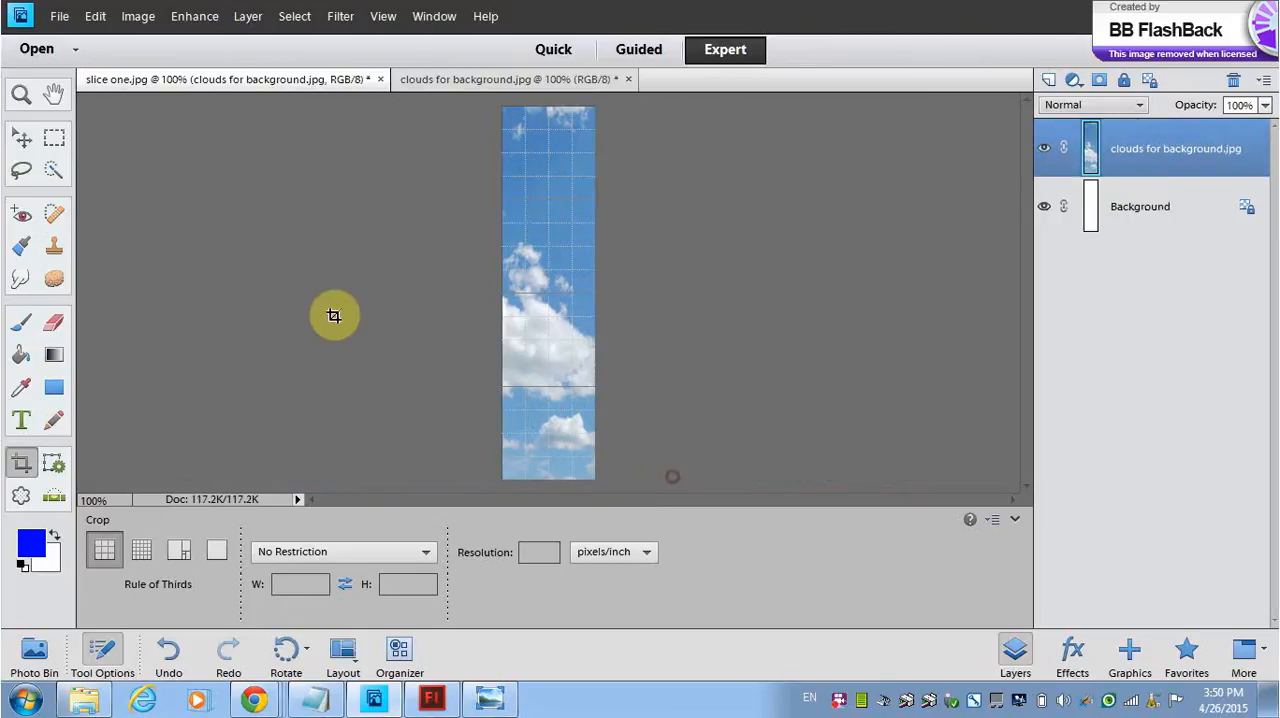
Step: Save the cropped sixth strip as sliceseven.jpg in JPEG format with the default JPEG options
left_click(60, 16)
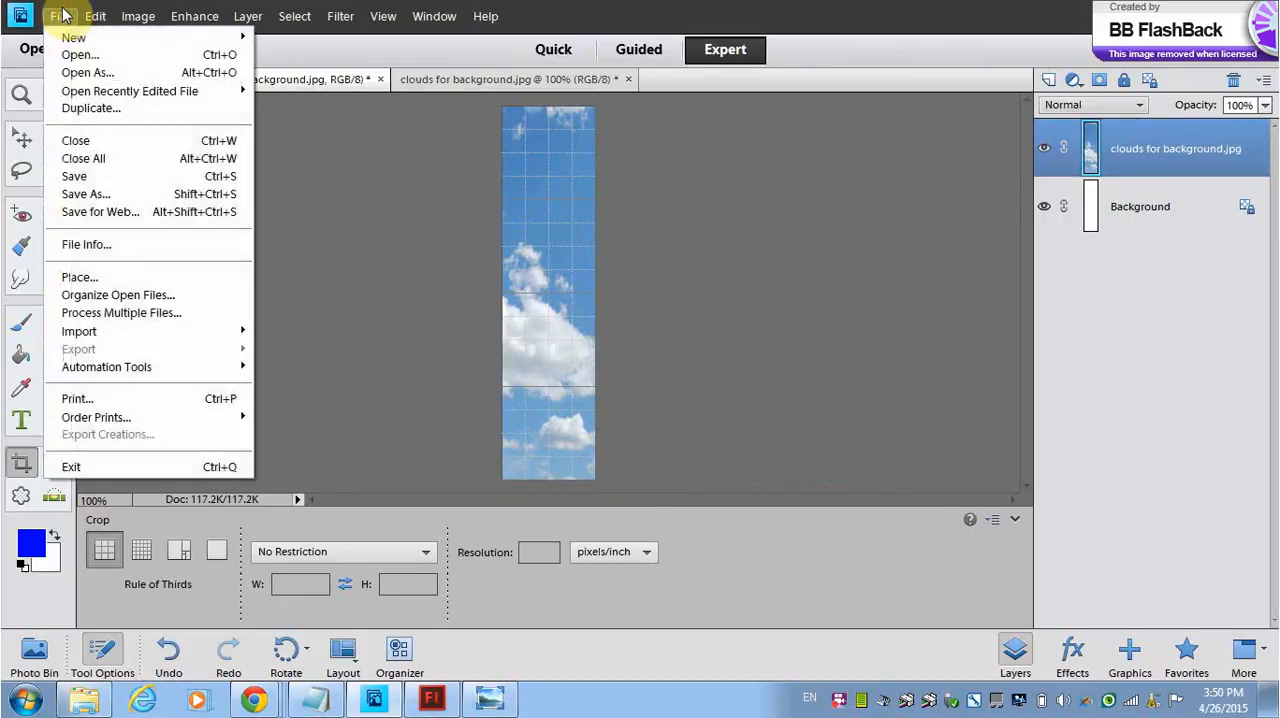
left_click(103, 195)
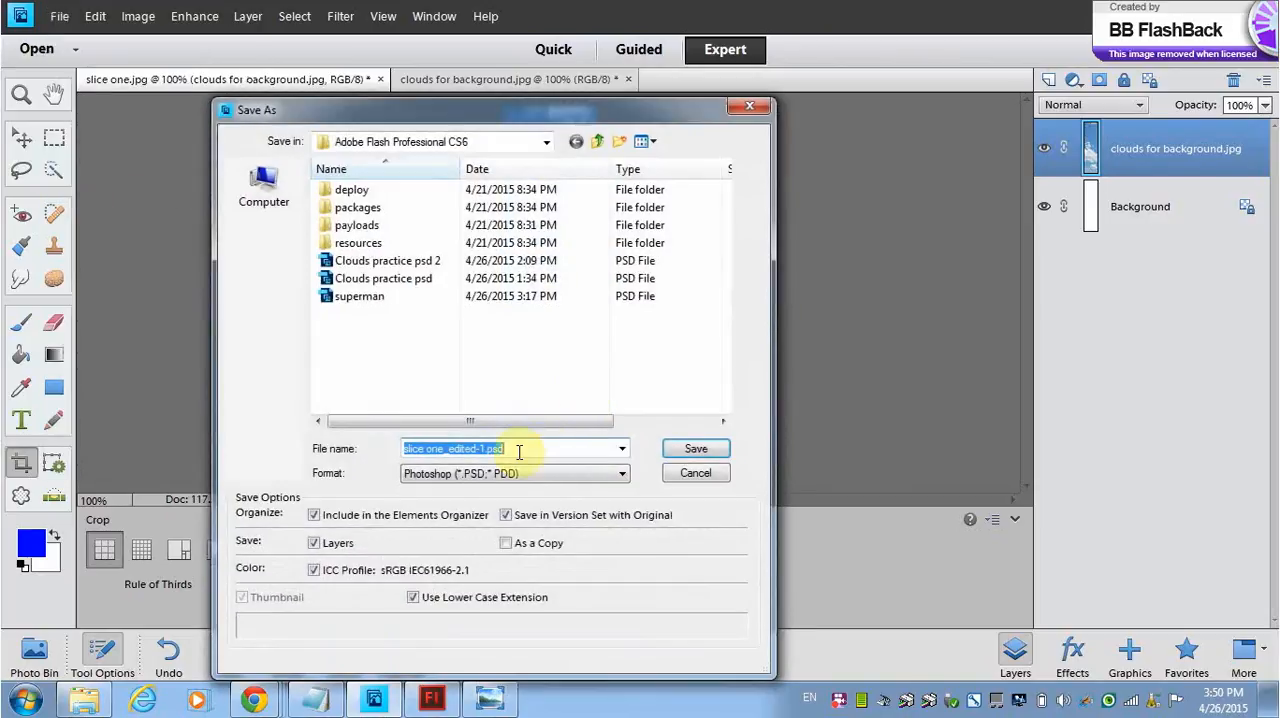
type("slice")
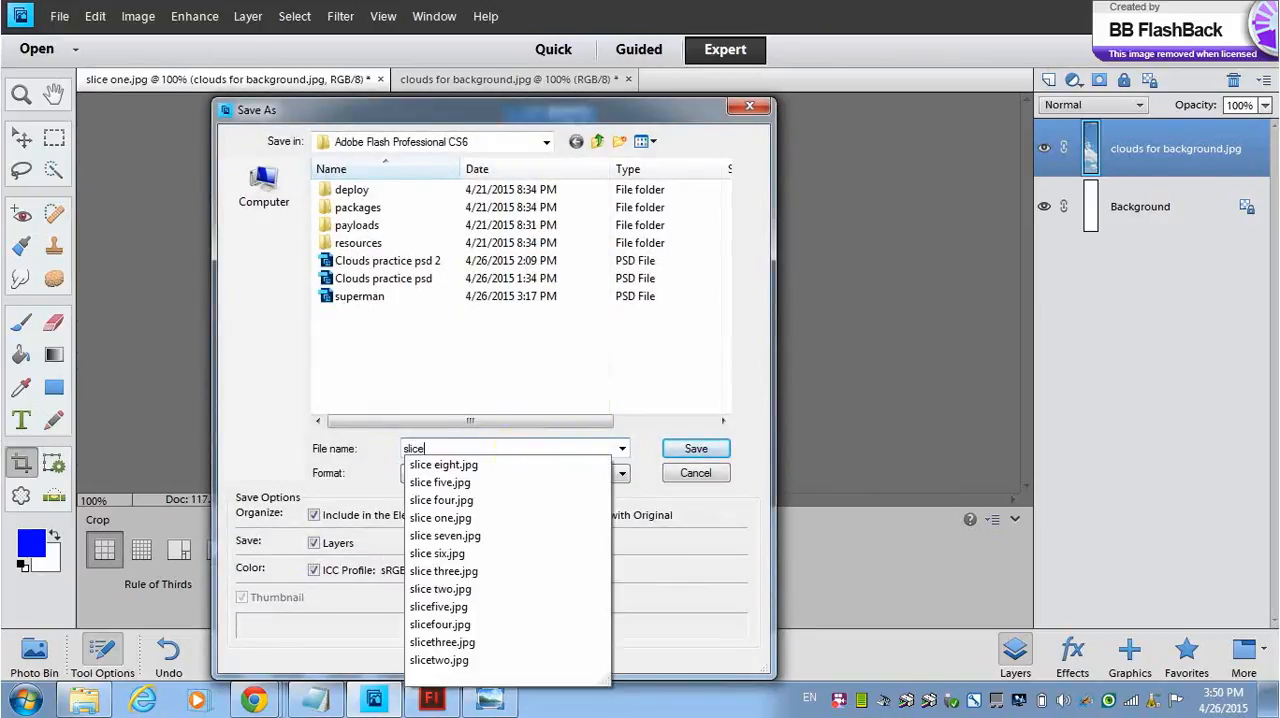
key("BackSpace")
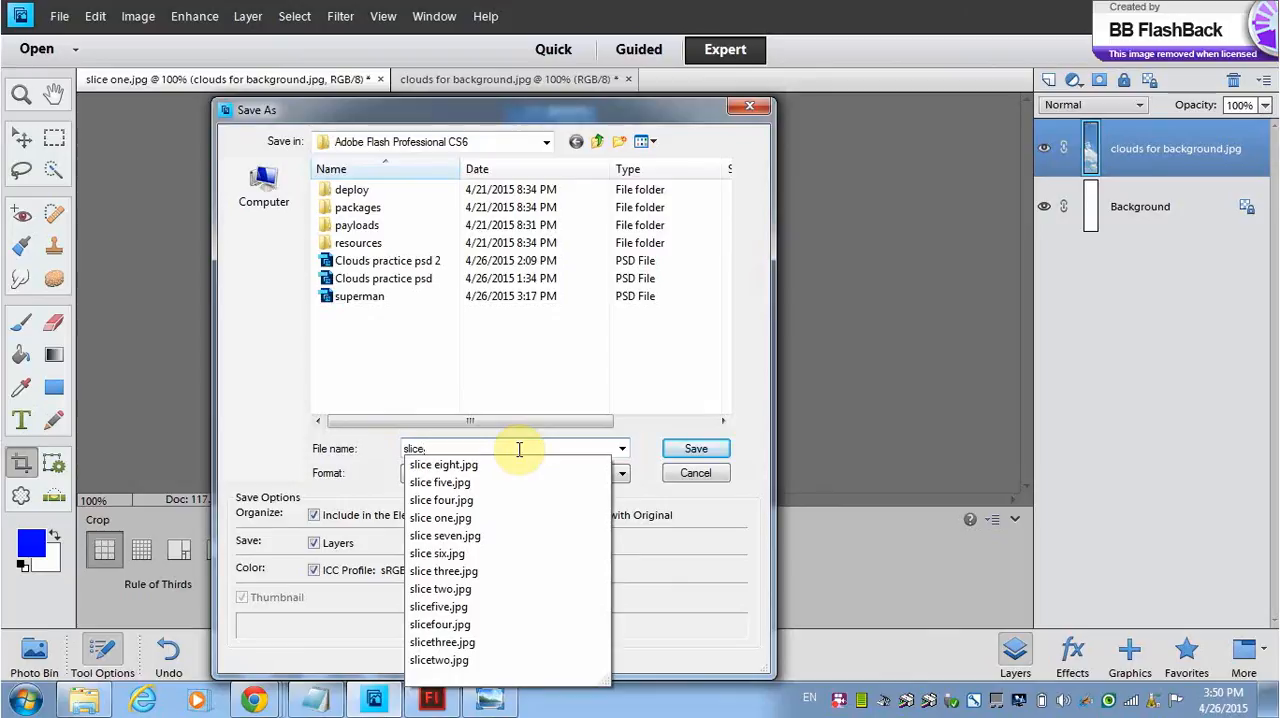
type("seven")
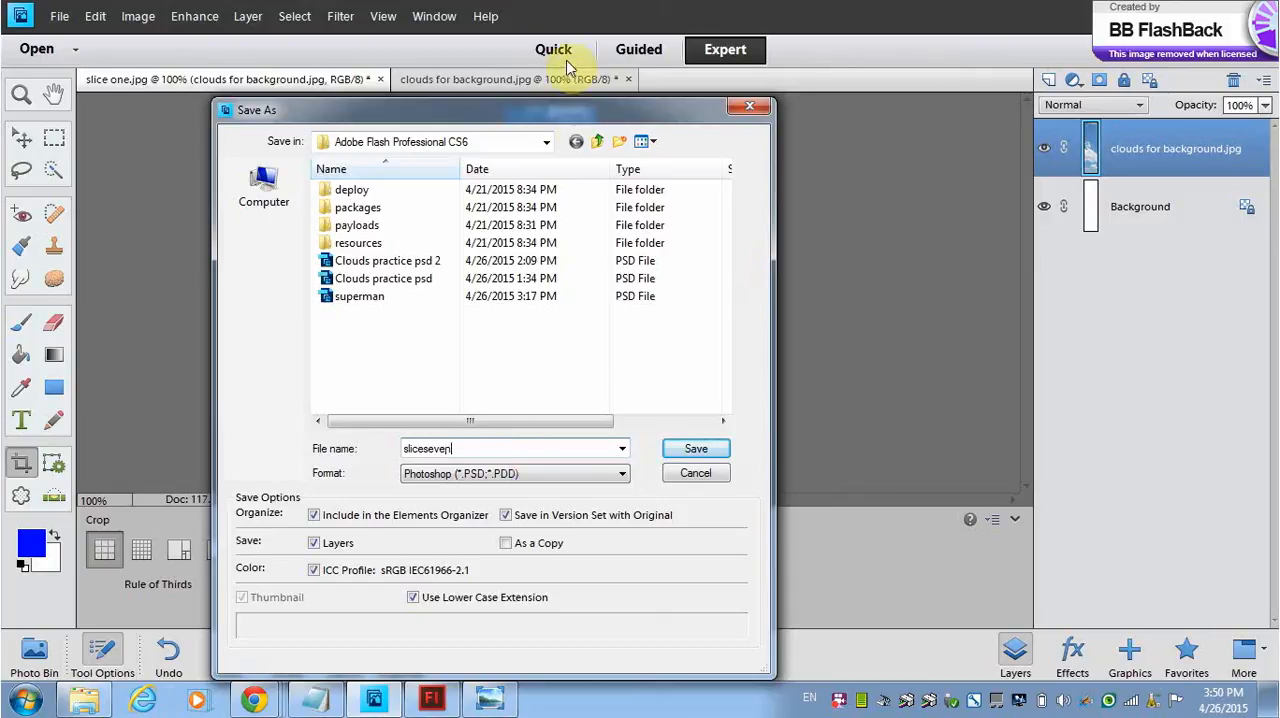
left_click_drag(590, 114, 603, 178)
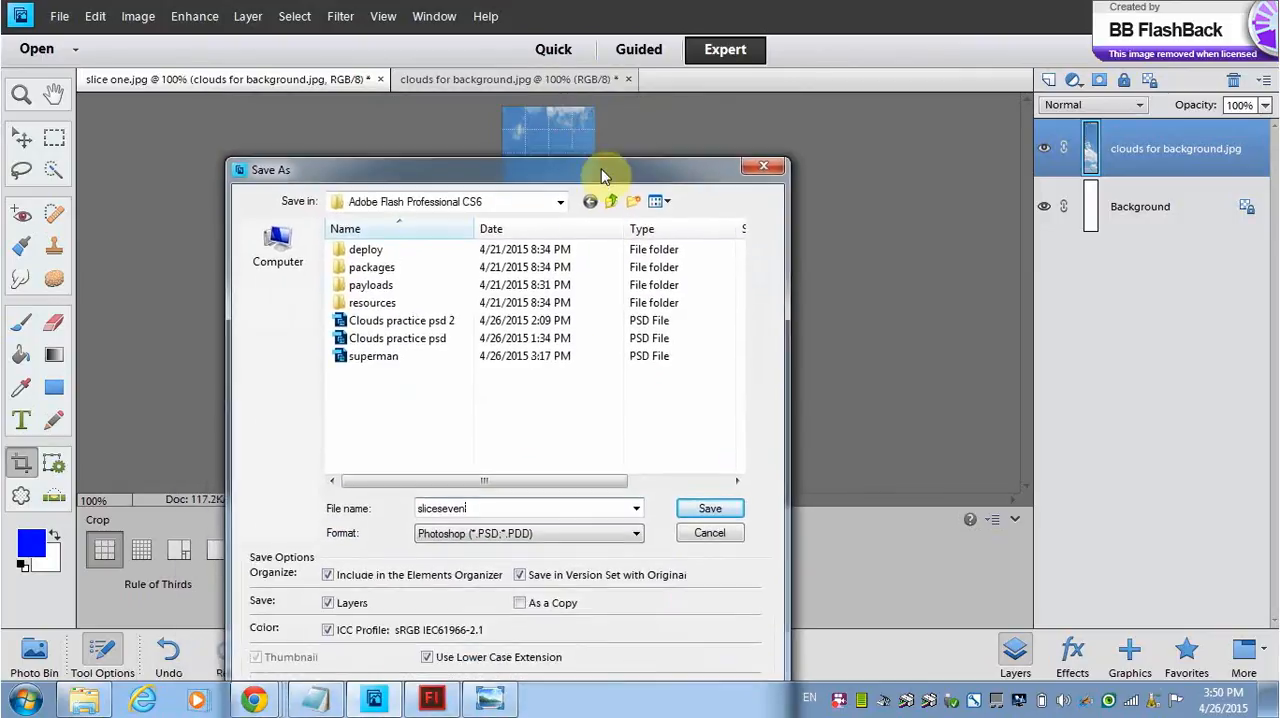
left_click(637, 529)
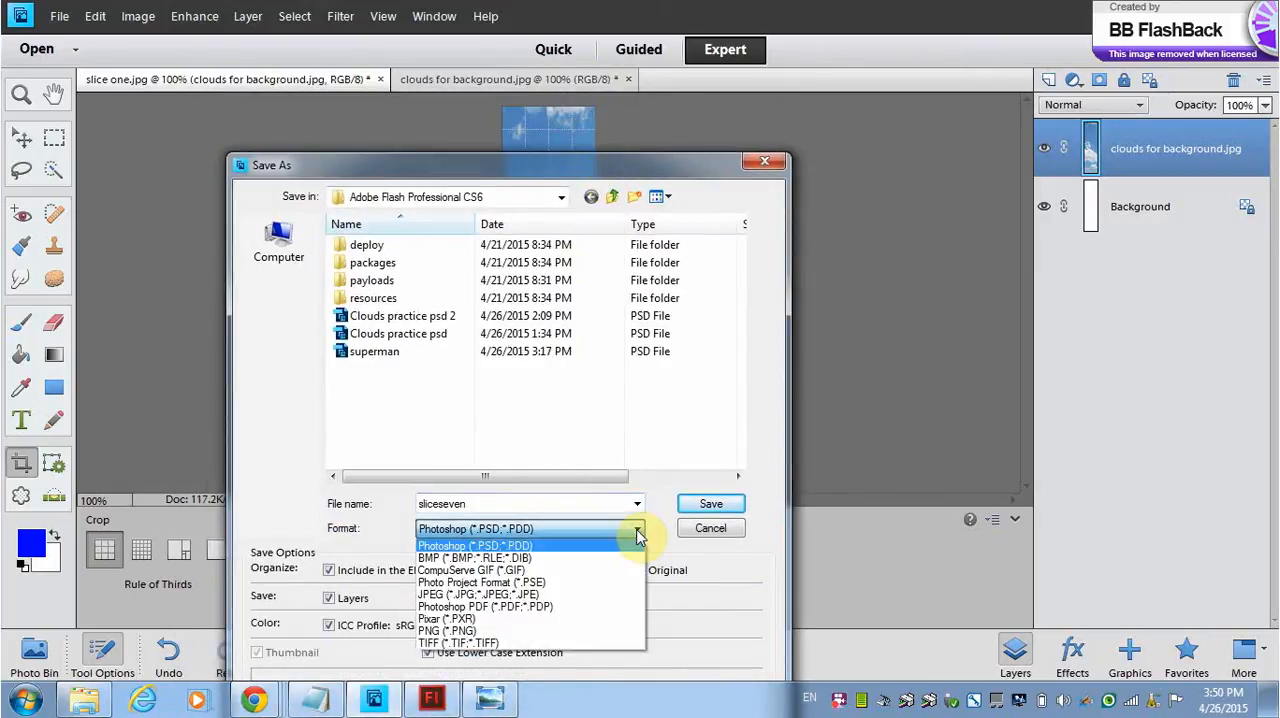
left_click(507, 597)
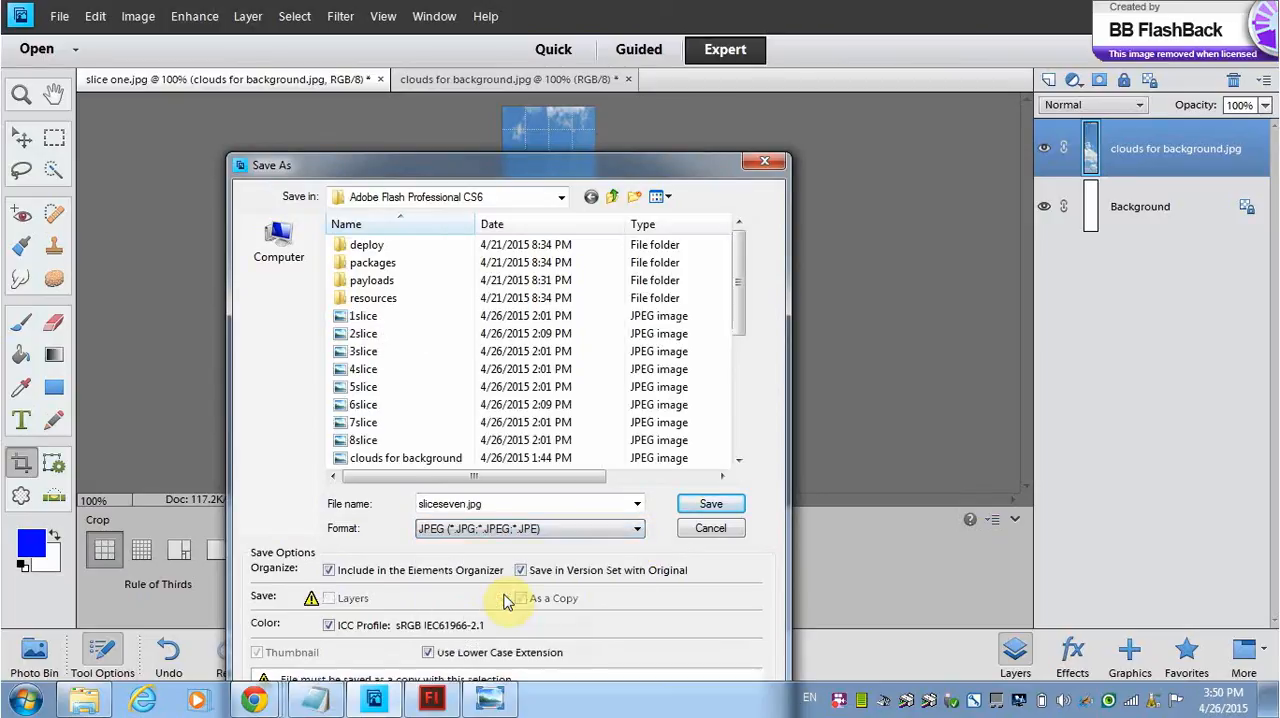
left_click(710, 506)
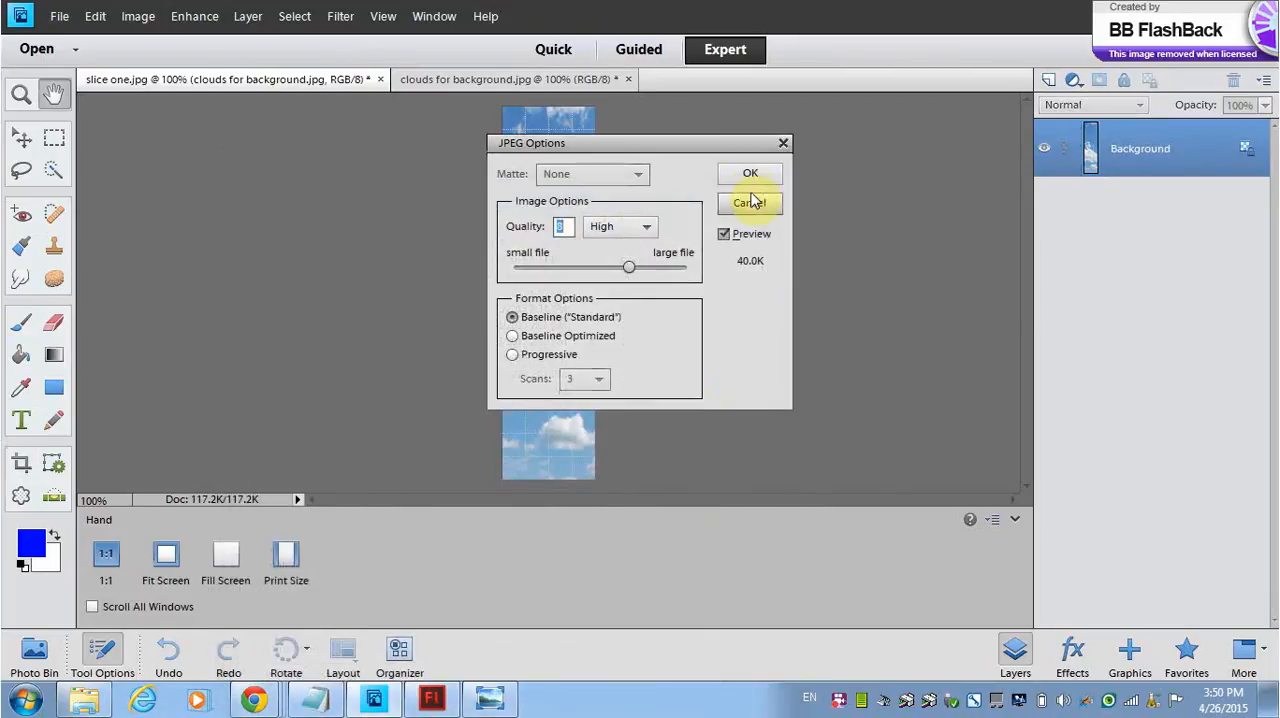
left_click(750, 173)
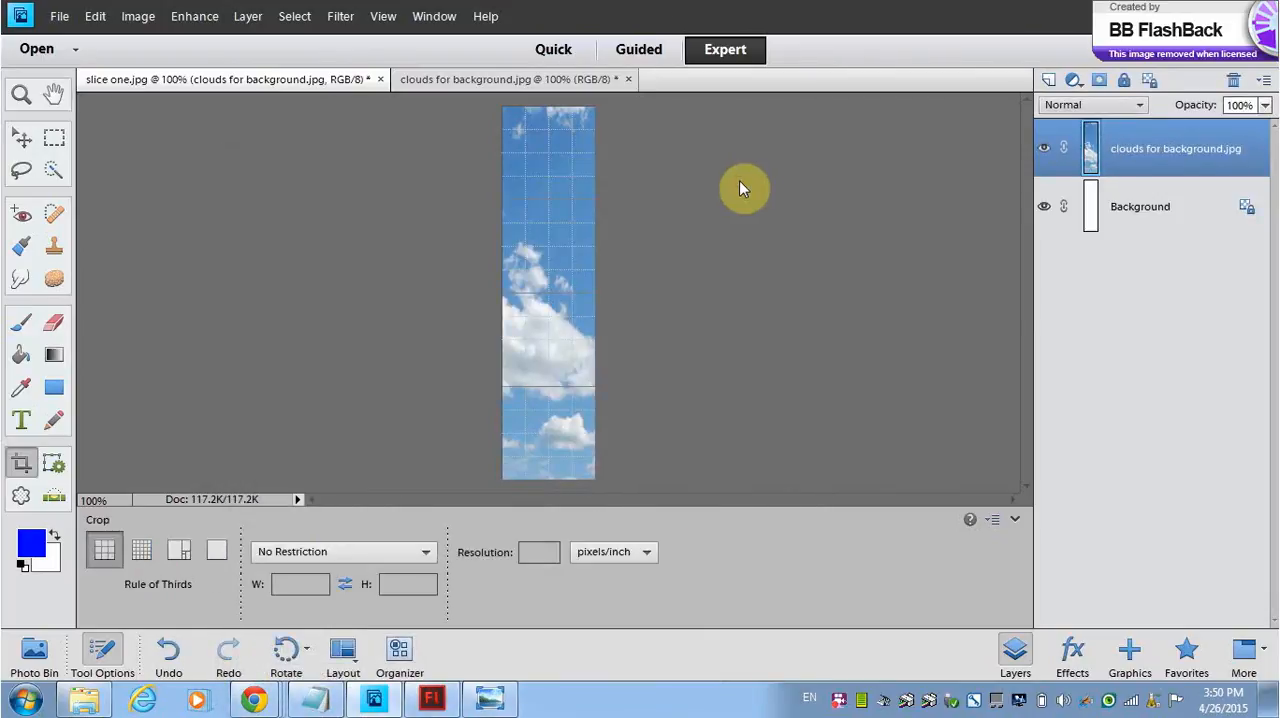
Step: Undo the crop and crop the full image to the seventh full-height, 100-pixel-wide grid column
key("ctrl+z")
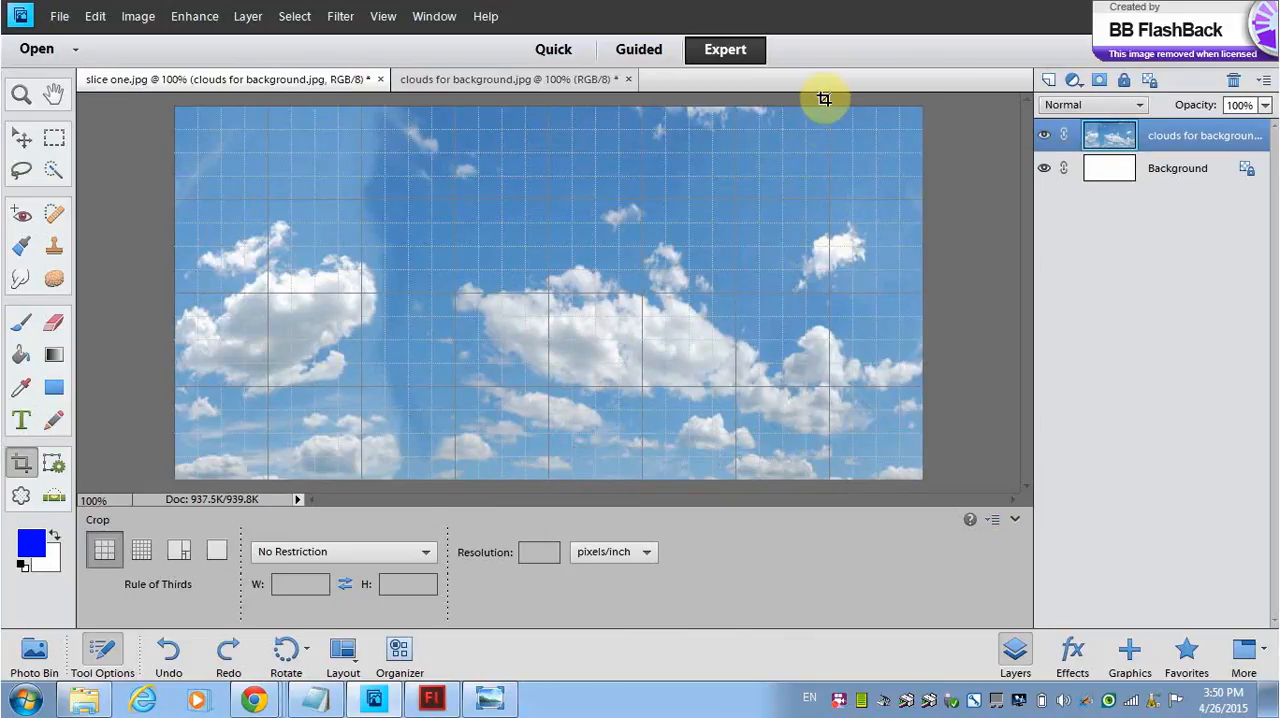
left_click_drag(823, 99, 737, 503)
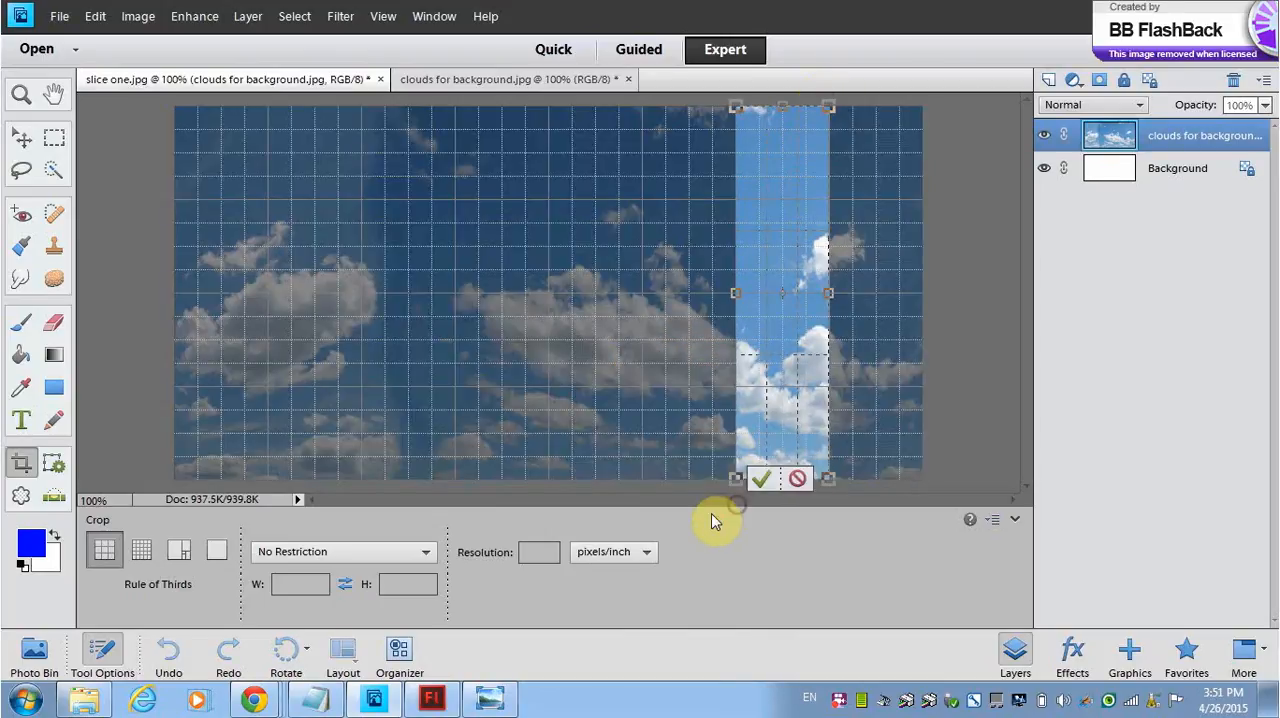
left_click(760, 479)
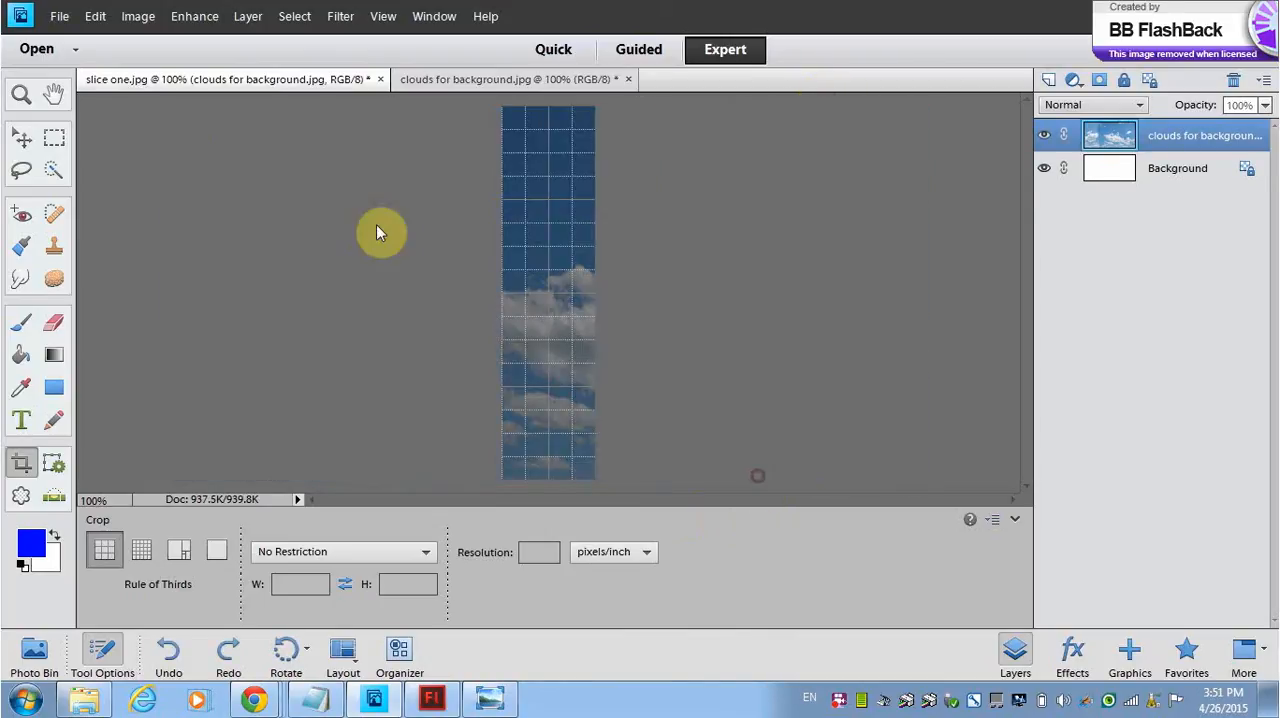
Step: Save the cropped seventh strip as a JPEG over the existing sliceseven.jpg, with Save in Version Set with Original turned off and default JPEG options
left_click(58, 16)
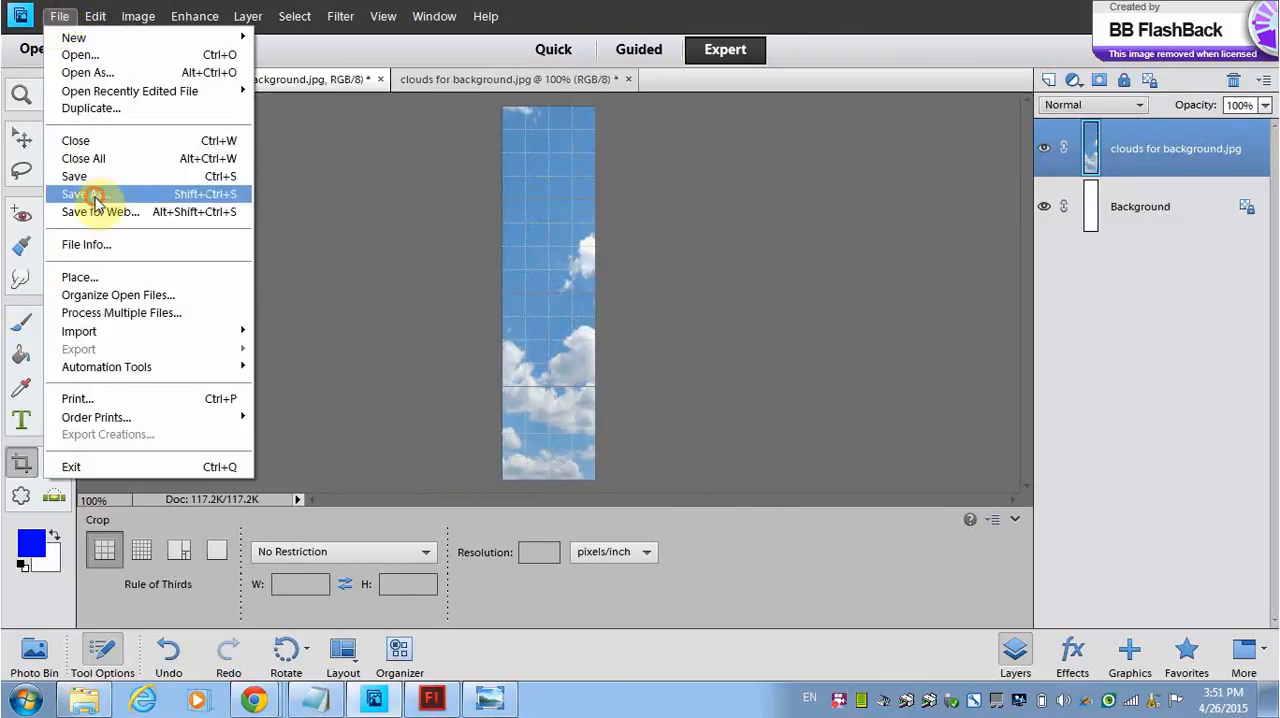
left_click(94, 195)
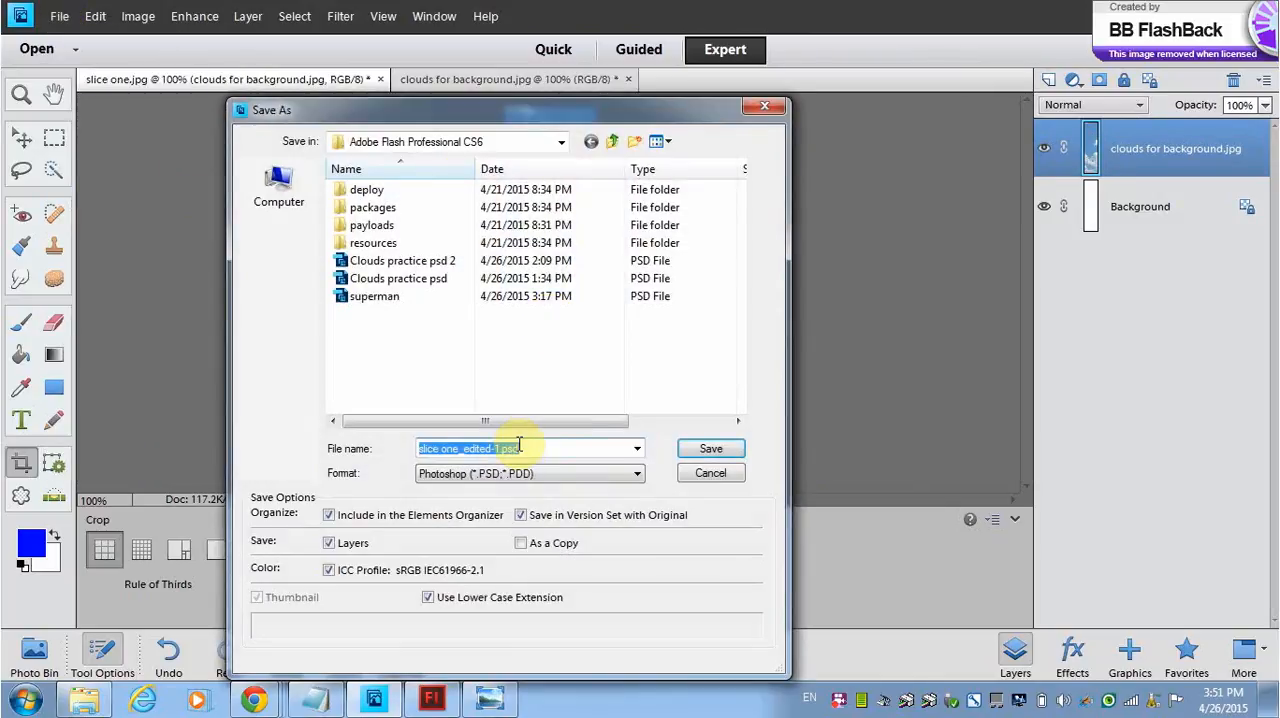
type("sliceseven")
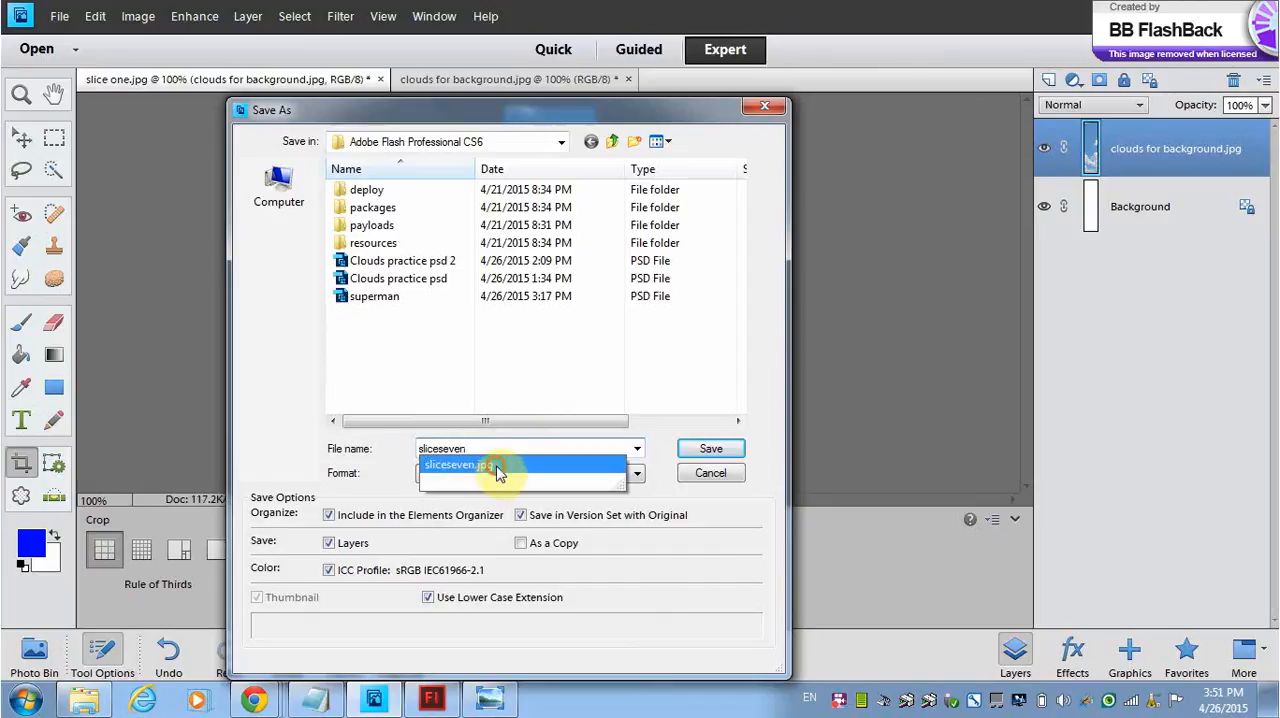
left_click(498, 472)
left_click(637, 473)
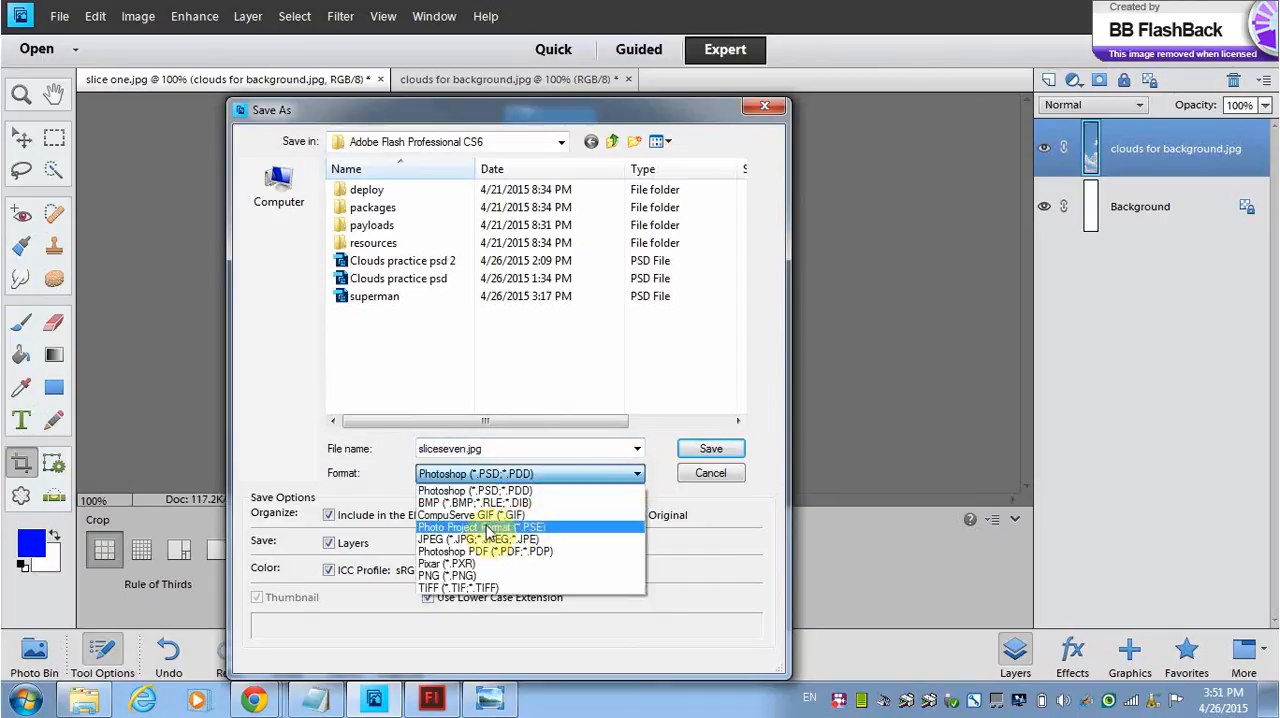
left_click(470, 539)
left_click(703, 447)
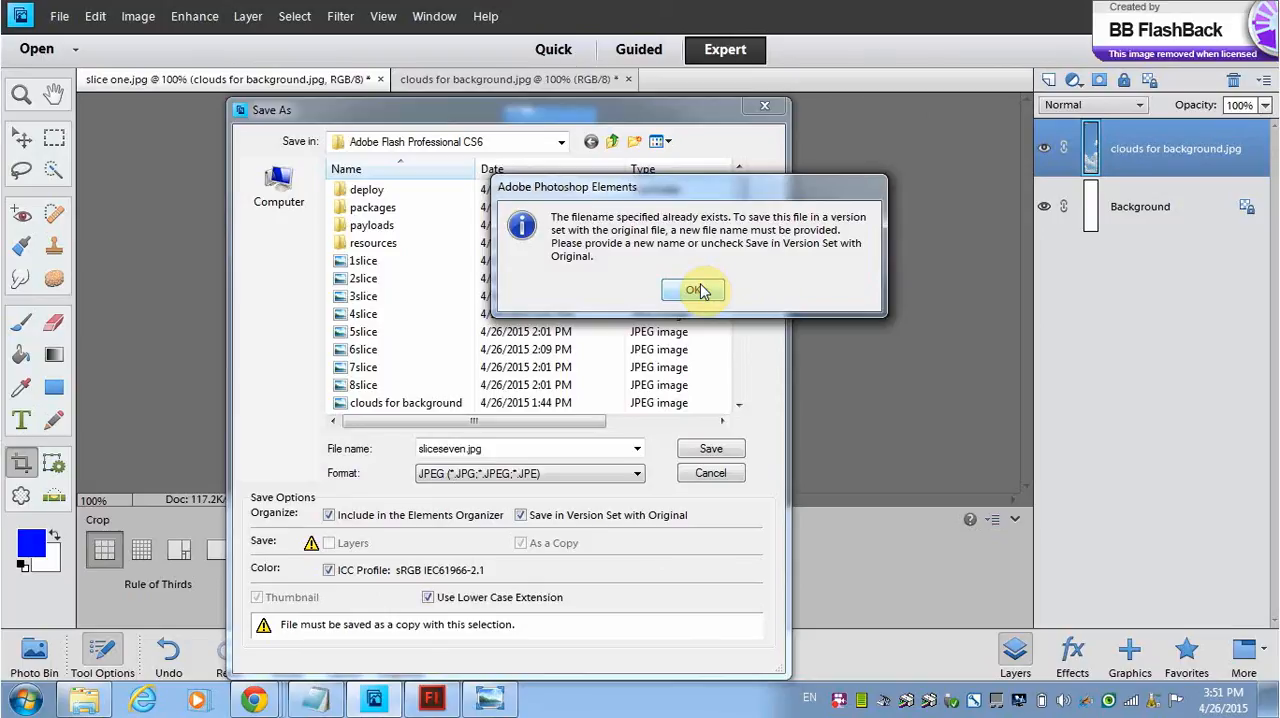
left_click(695, 290)
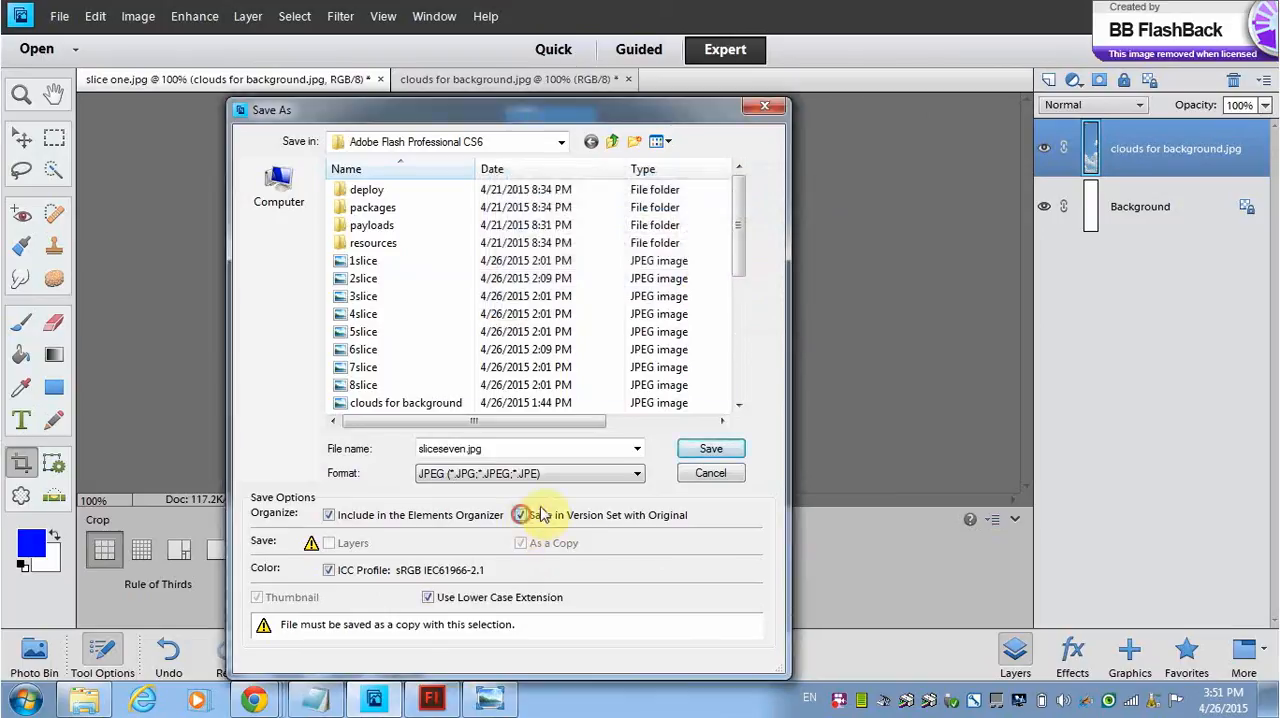
left_click(703, 448)
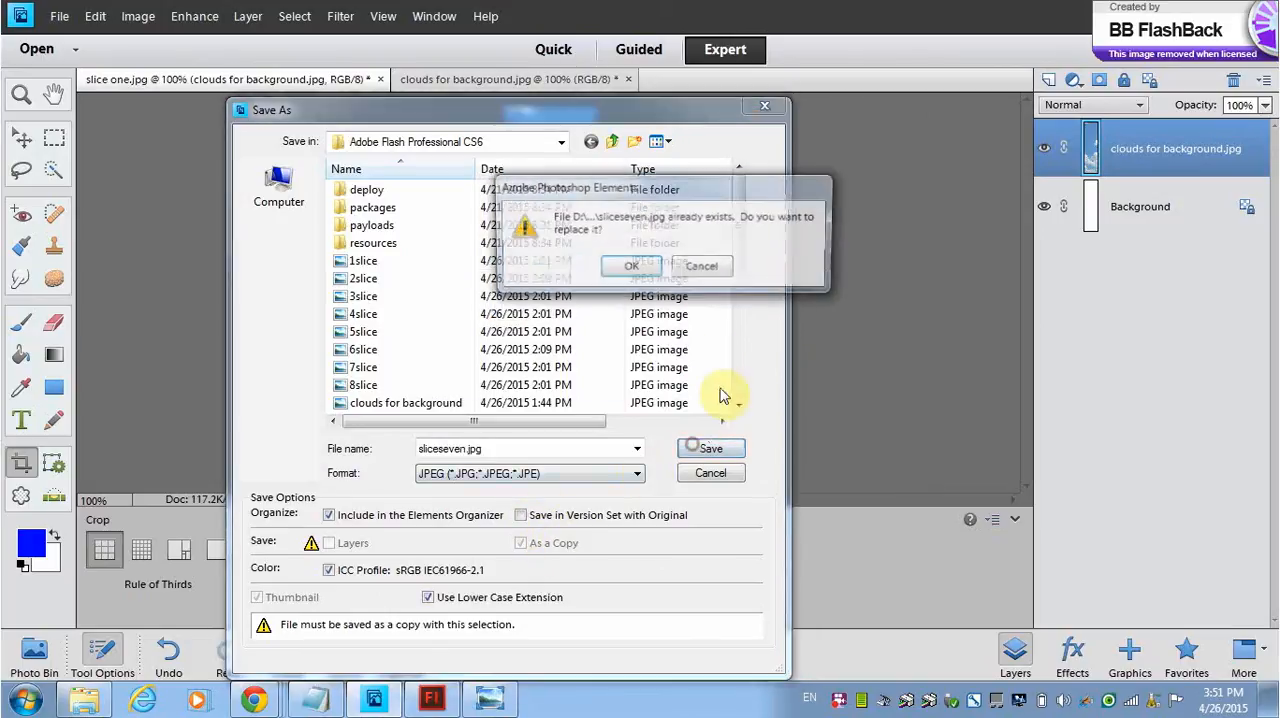
left_click(629, 267)
left_click(738, 170)
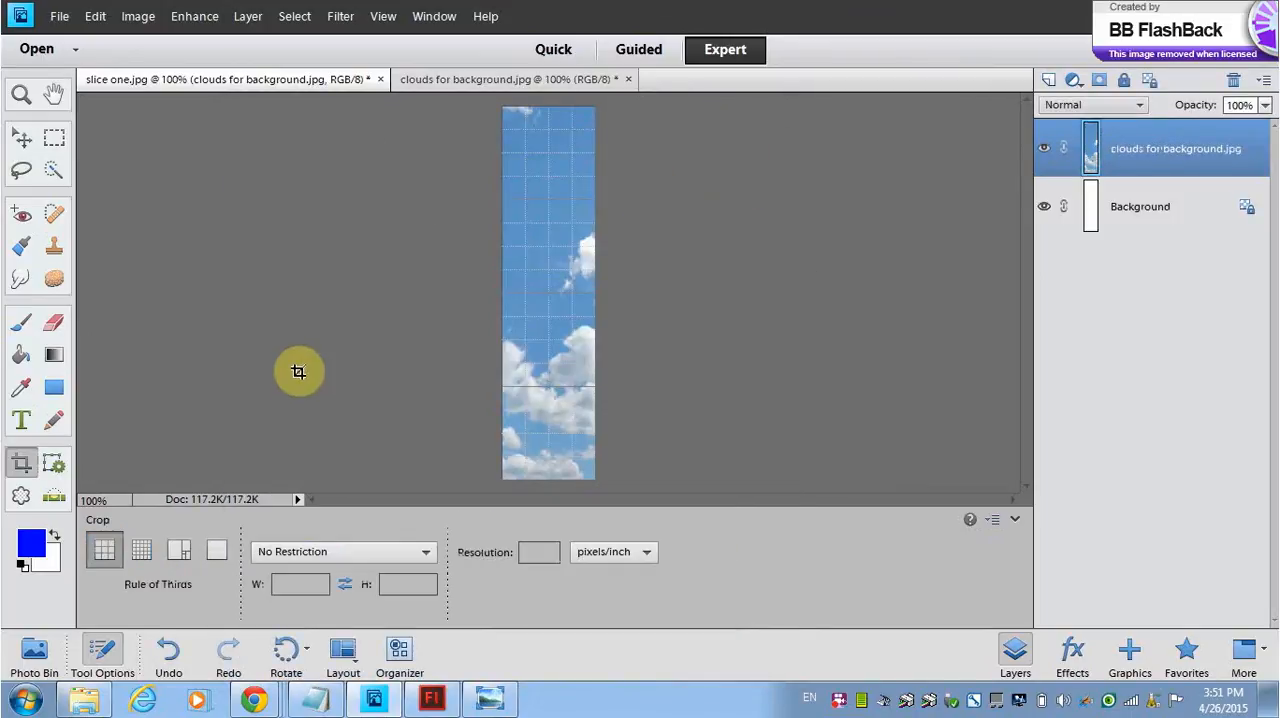
Step: Undo the crop and crop the full image to the eighth full-height, 100-pixel-wide grid column
key("ctrl+z")
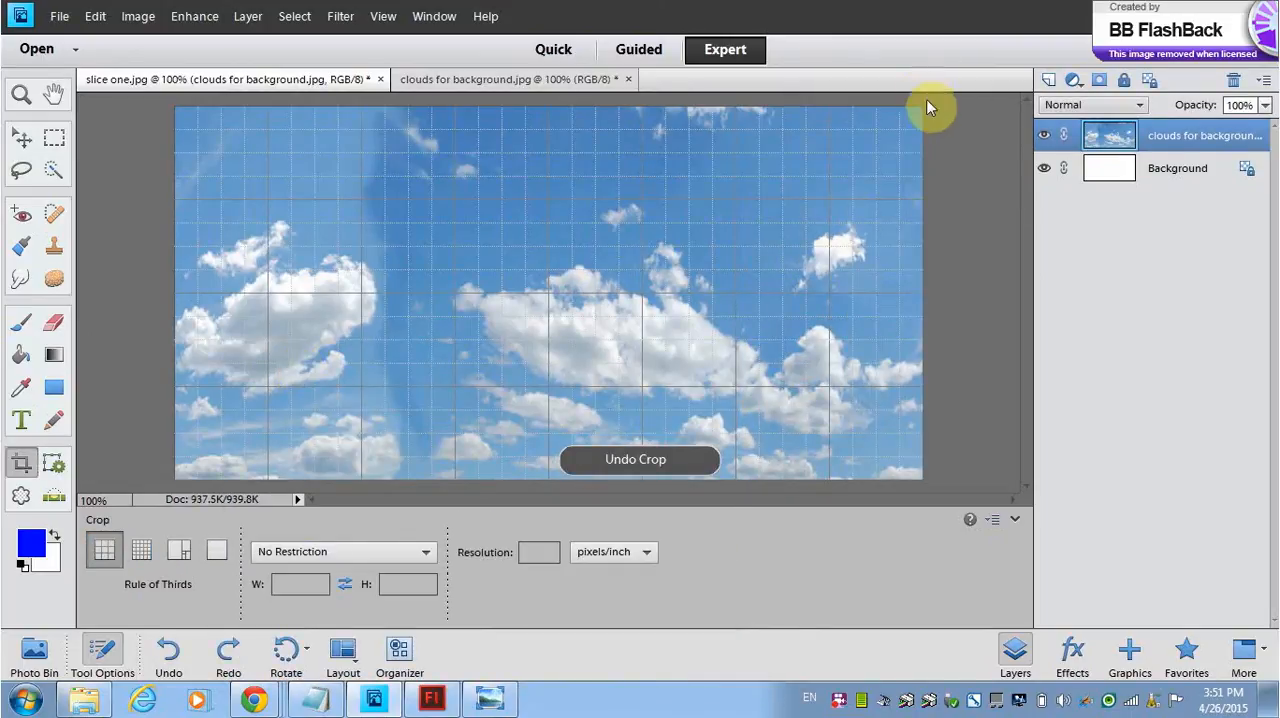
left_click_drag(917, 106, 828, 487)
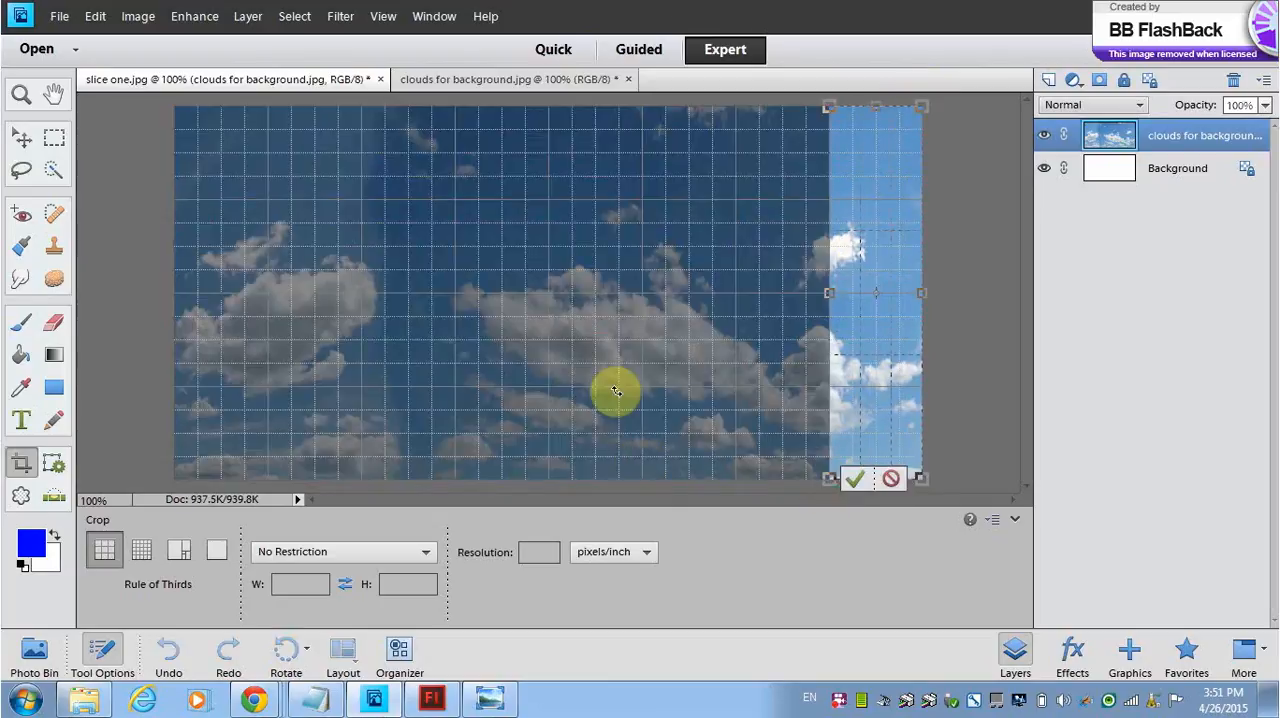
left_click(855, 479)
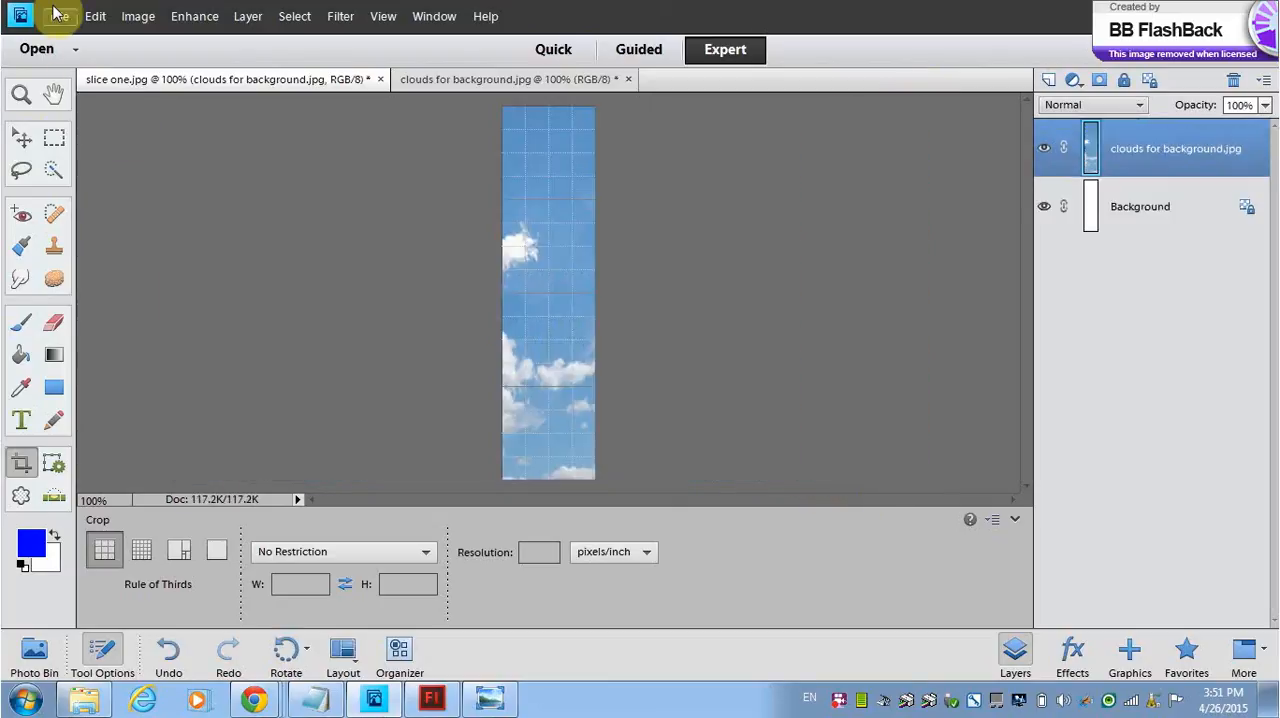
Step: Save the cropped eighth strip as sliceeight in JPEG format with the default JPEG options
left_click(57, 14)
left_click(102, 192)
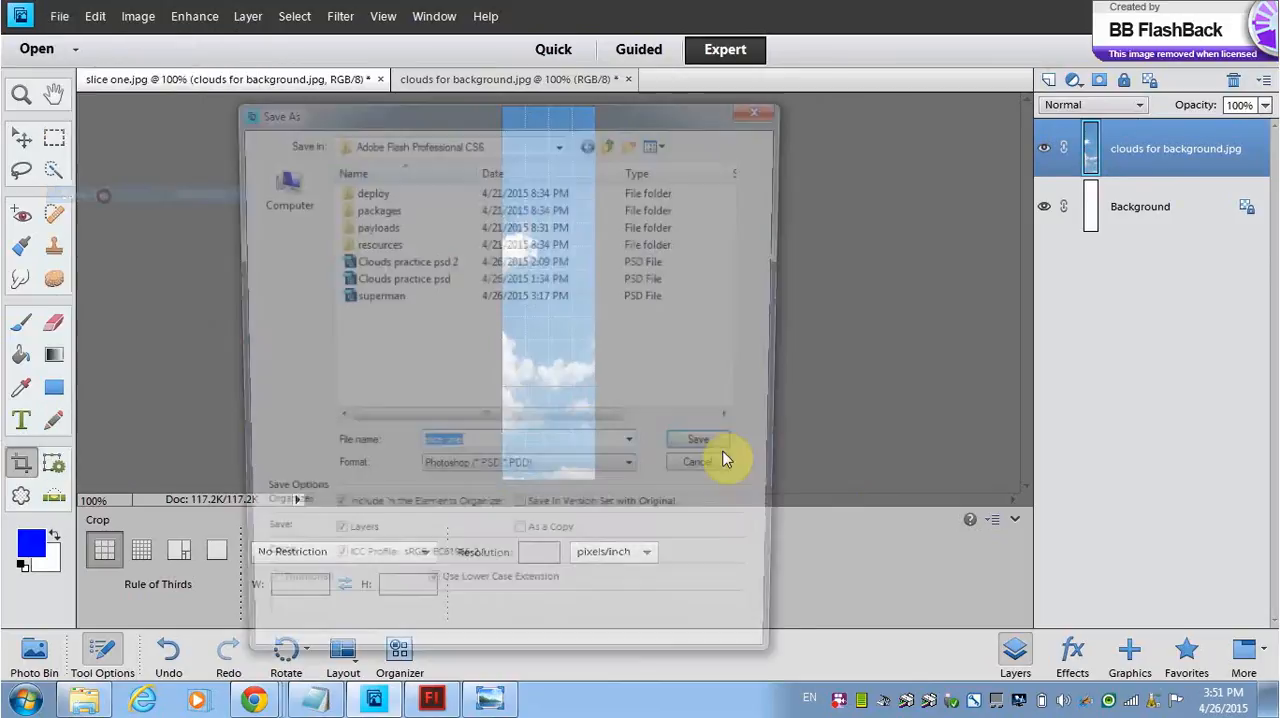
type("sliceeight")
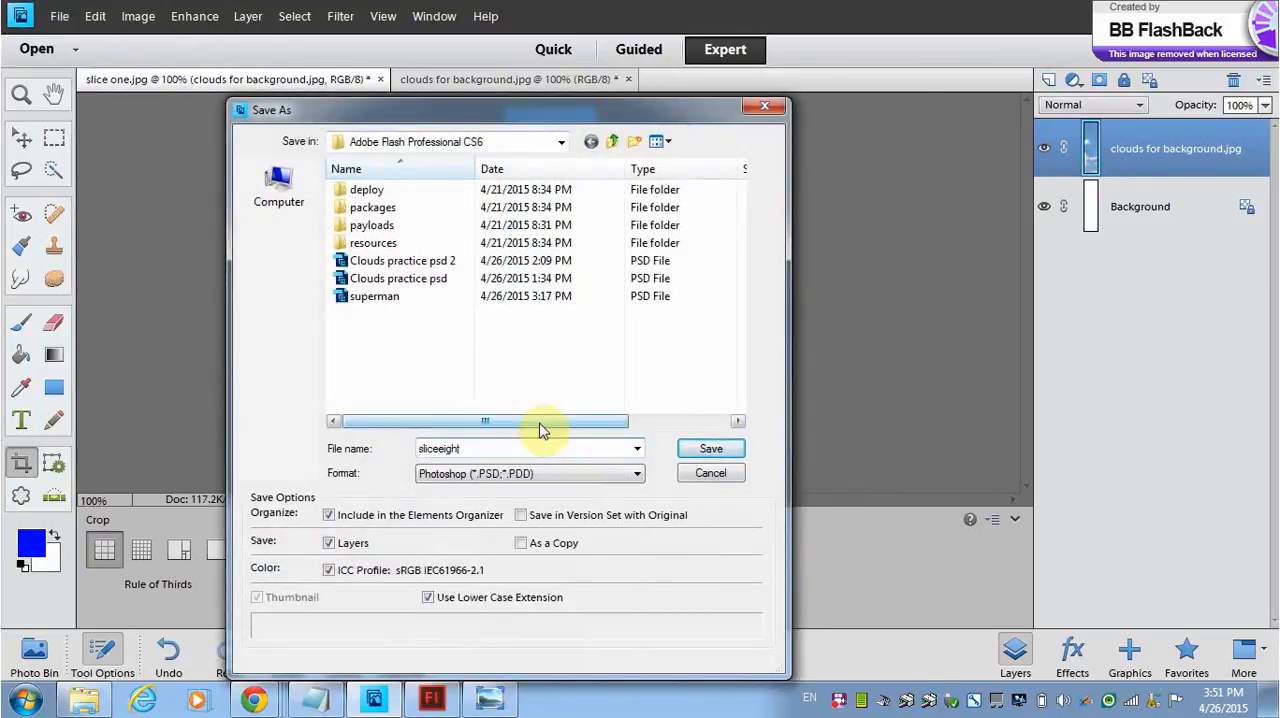
left_click(637, 474)
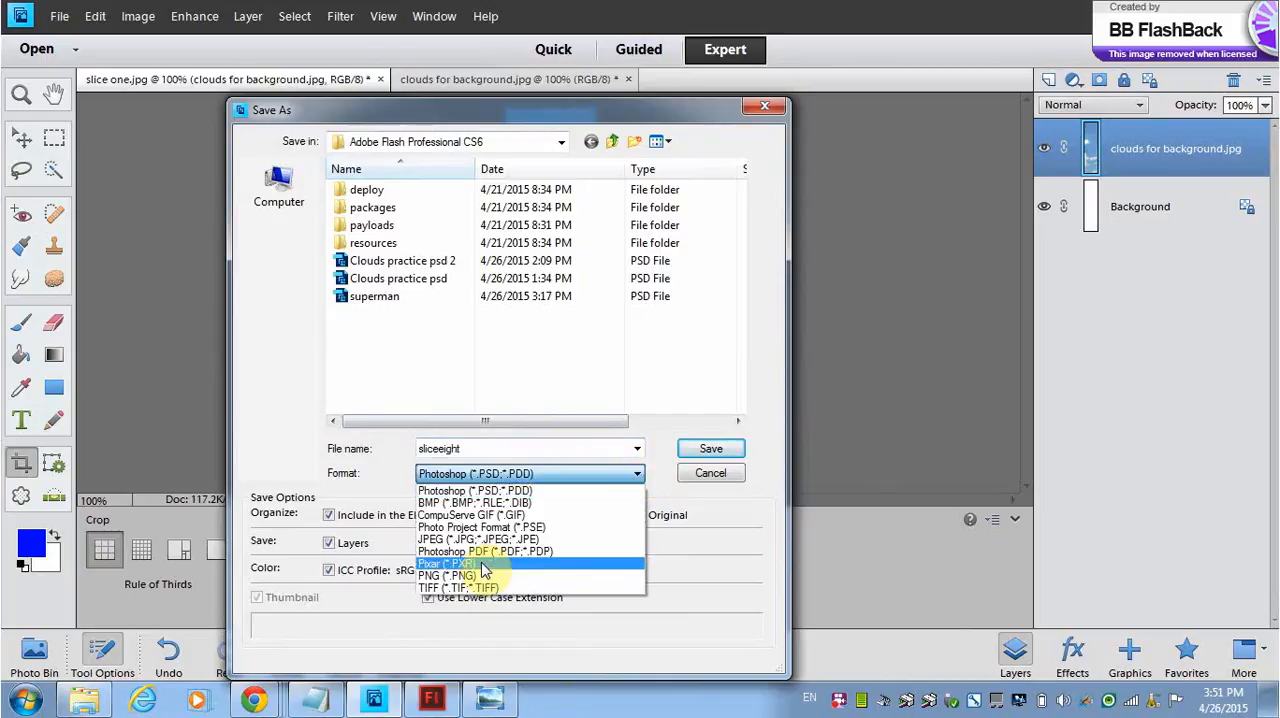
left_click(480, 539)
left_click(708, 450)
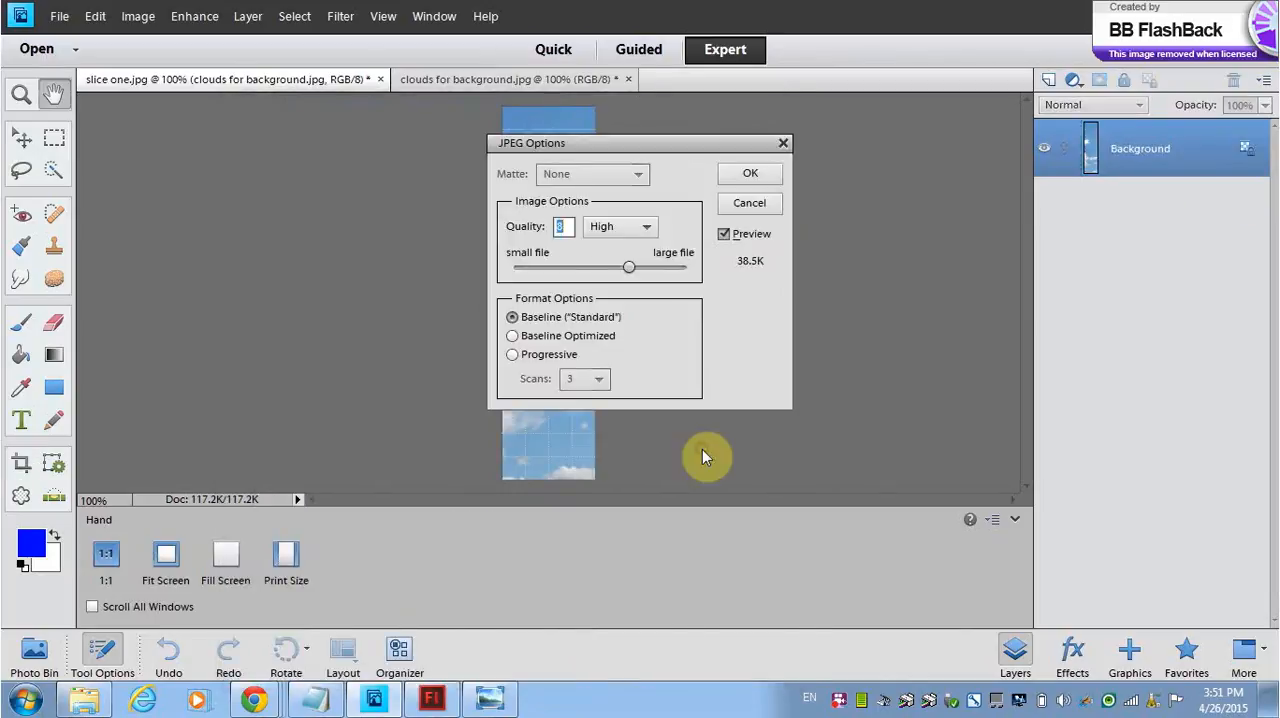
left_click(748, 175)
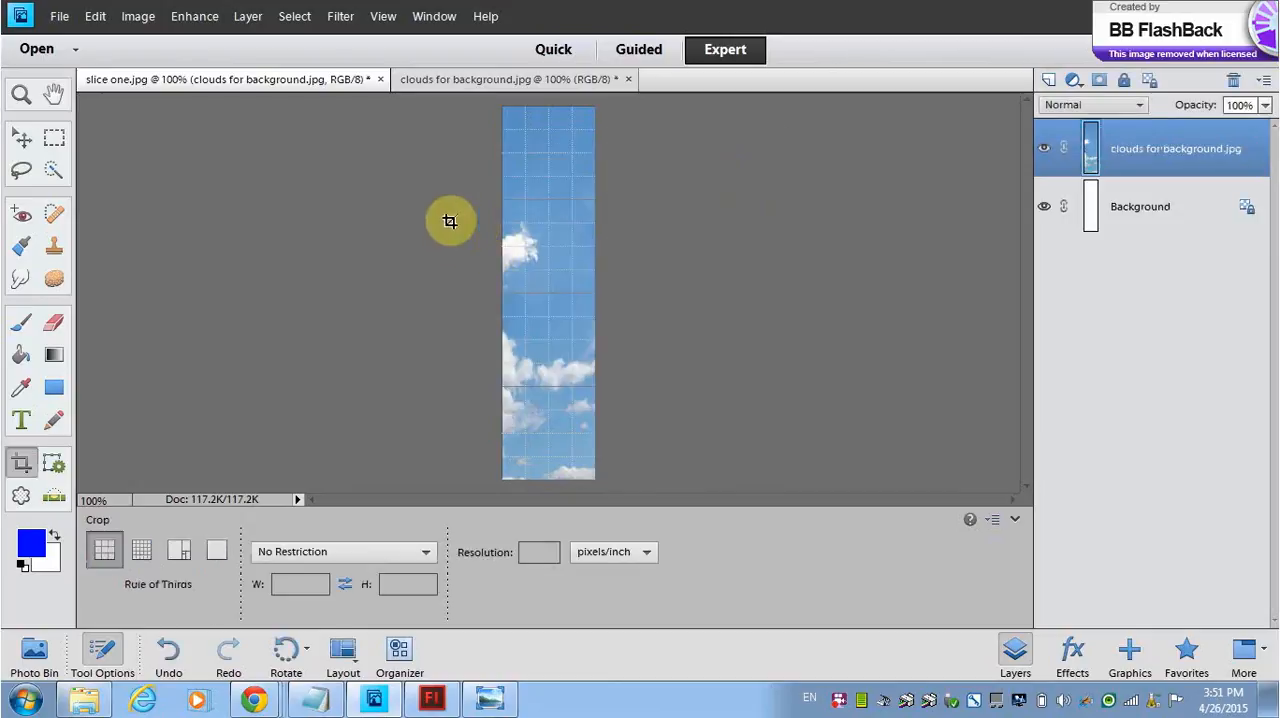
Step: Undo the crop and crop the full image to the first full-height, 100-pixel-wide grid column
key("ctrl+z")
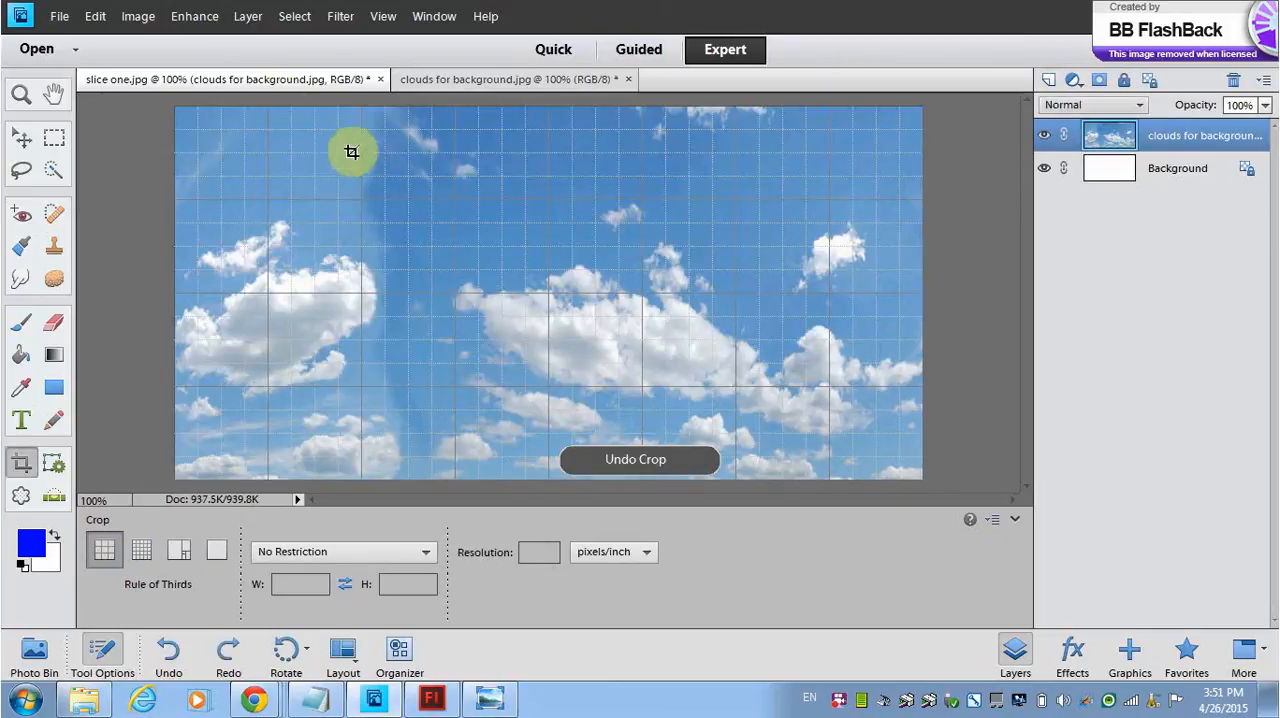
left_click_drag(267, 105, 178, 481)
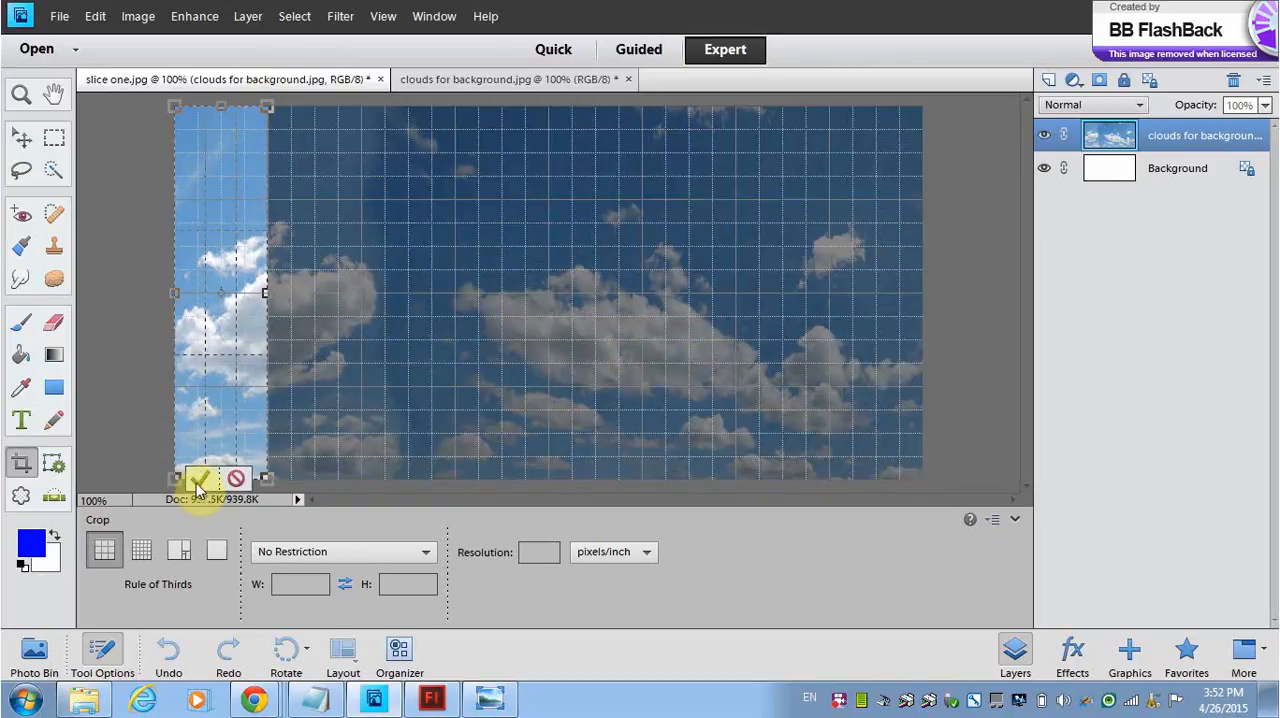
left_click(196, 478)
Step: Save the cropped first strip as sliceone in JPEG format with the default JPEG options, and undo the crop to restore the full image
left_click(55, 15)
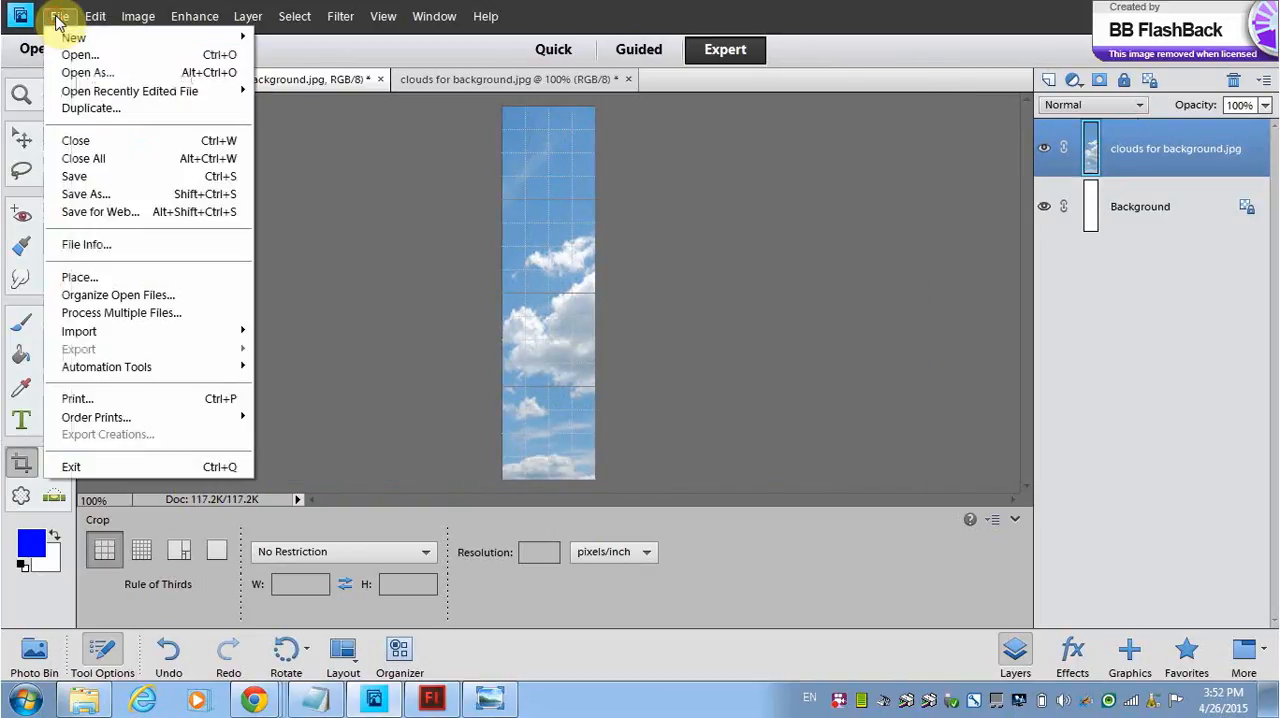
left_click(86, 194)
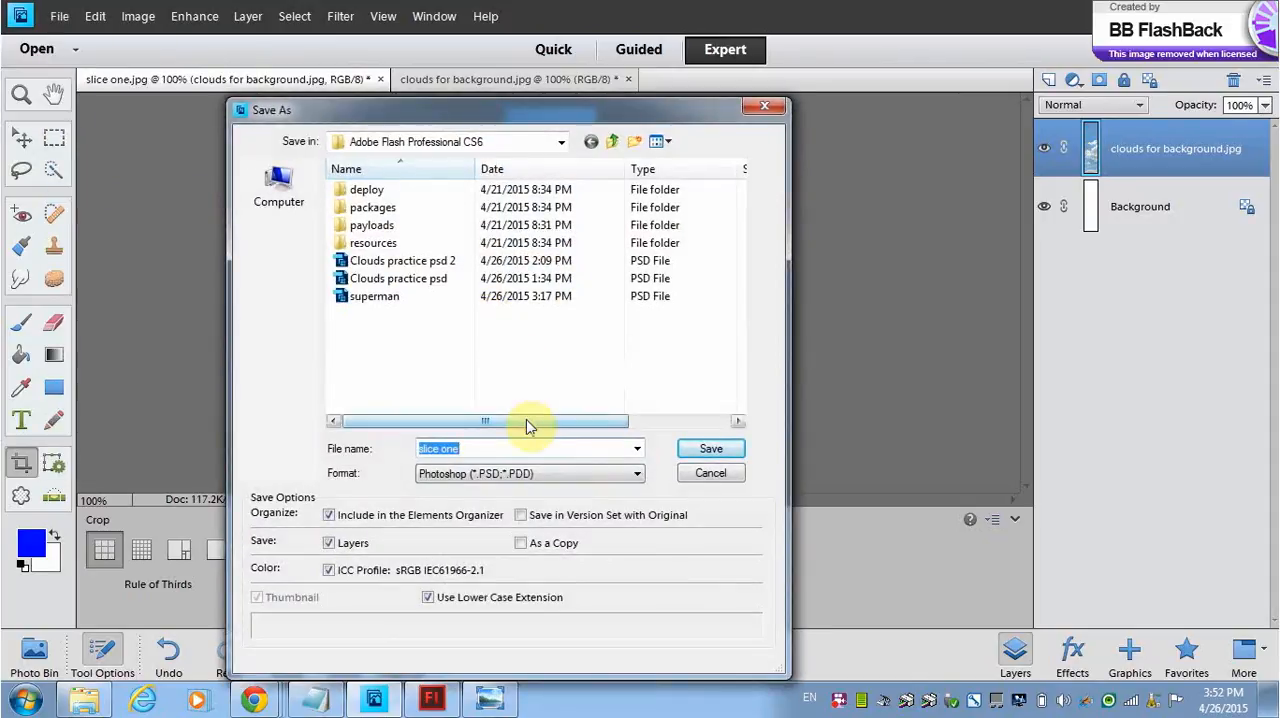
type("sliceone")
left_click(636, 474)
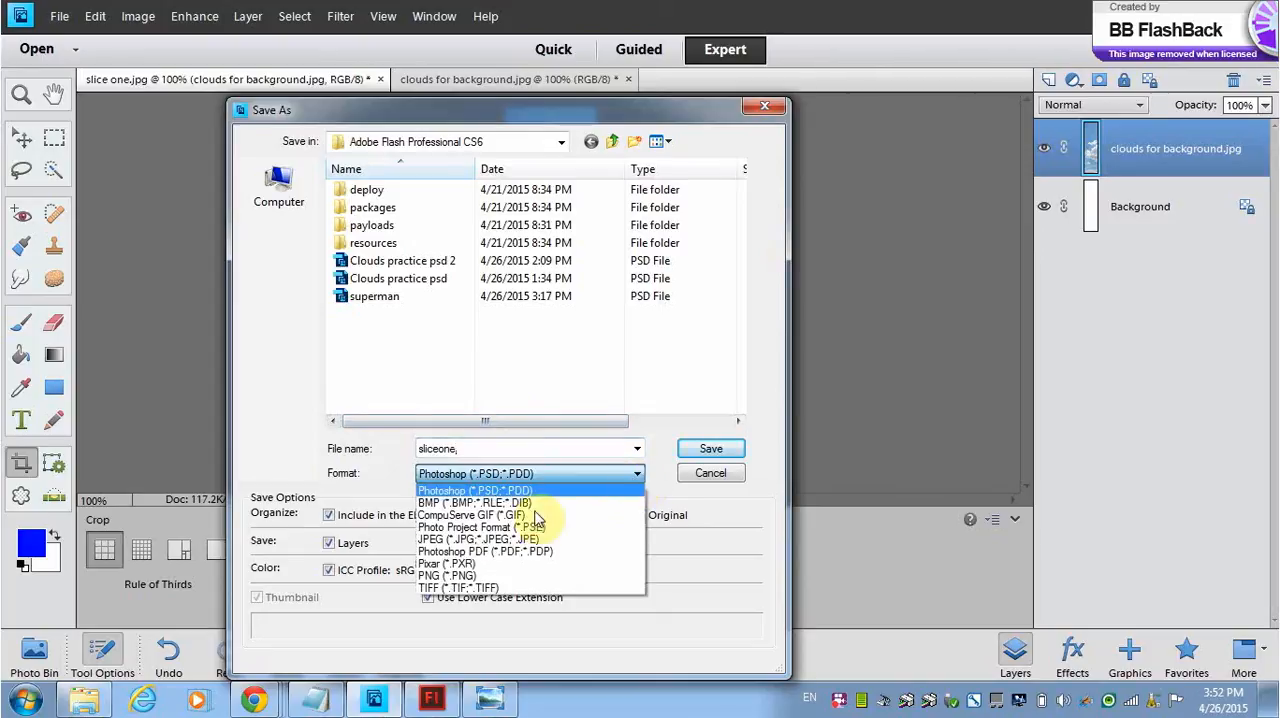
left_click(468, 543)
left_click(722, 450)
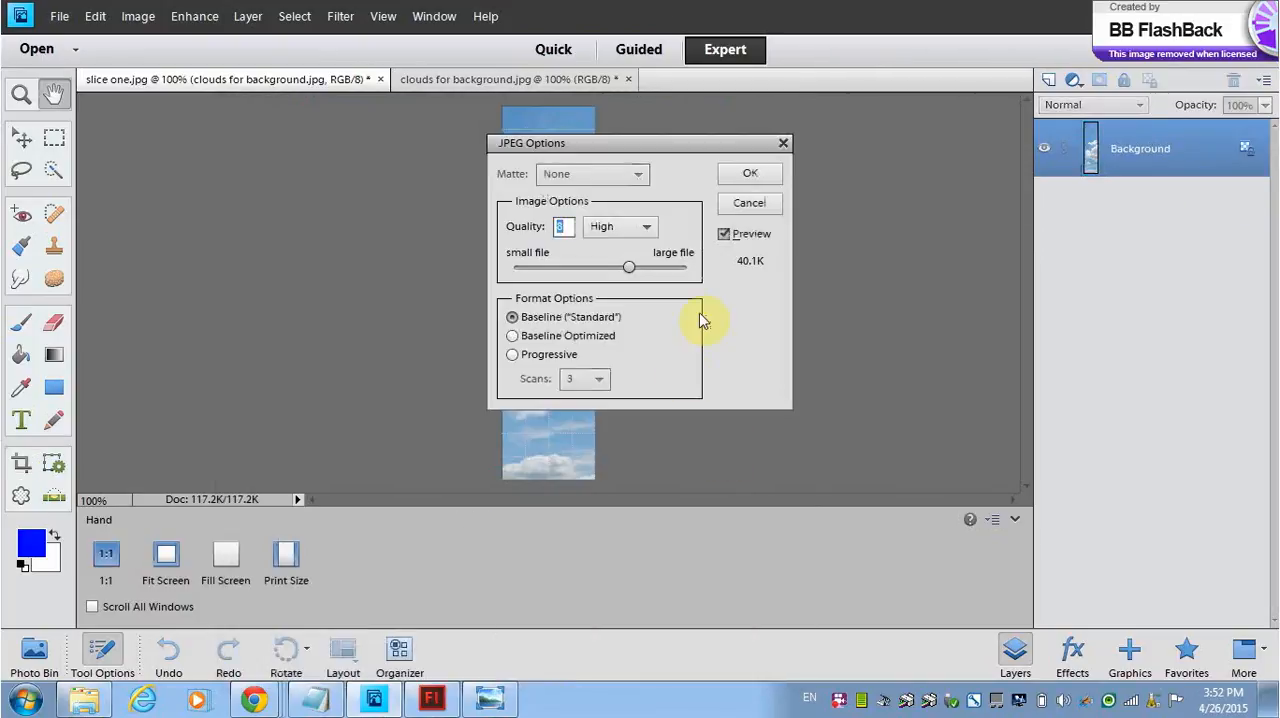
left_click(745, 177)
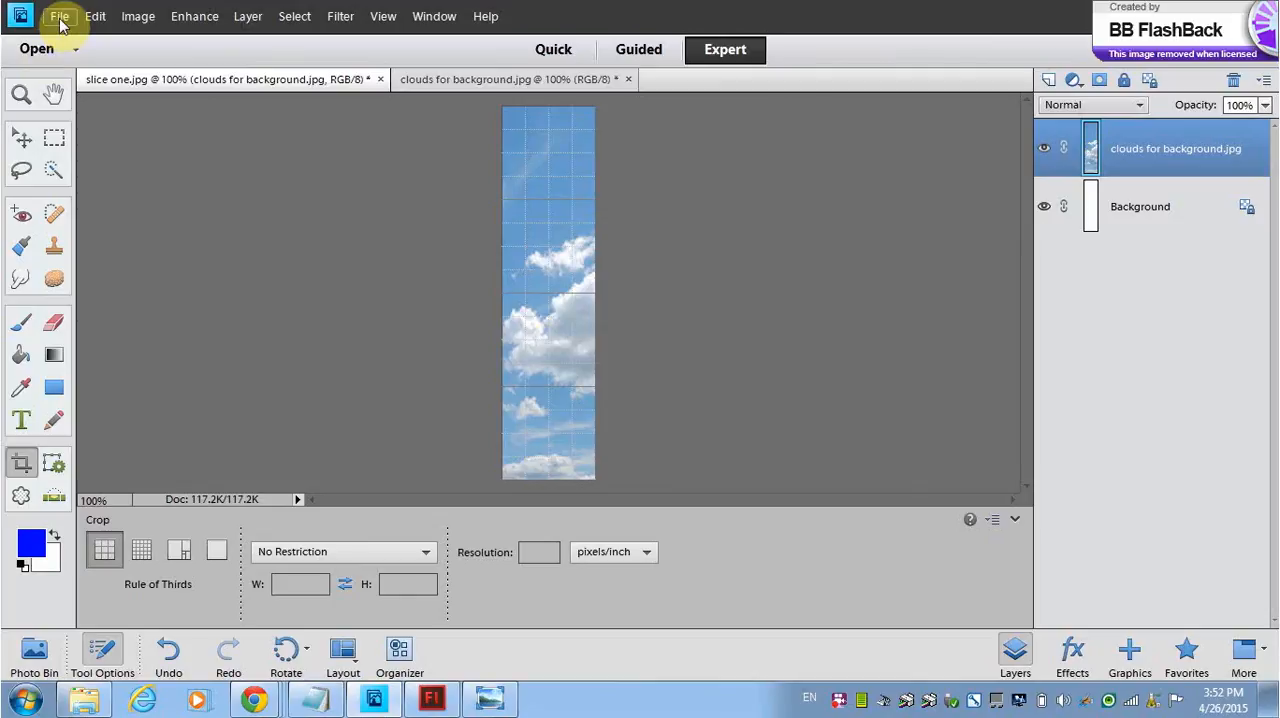
key("ctrl+z")
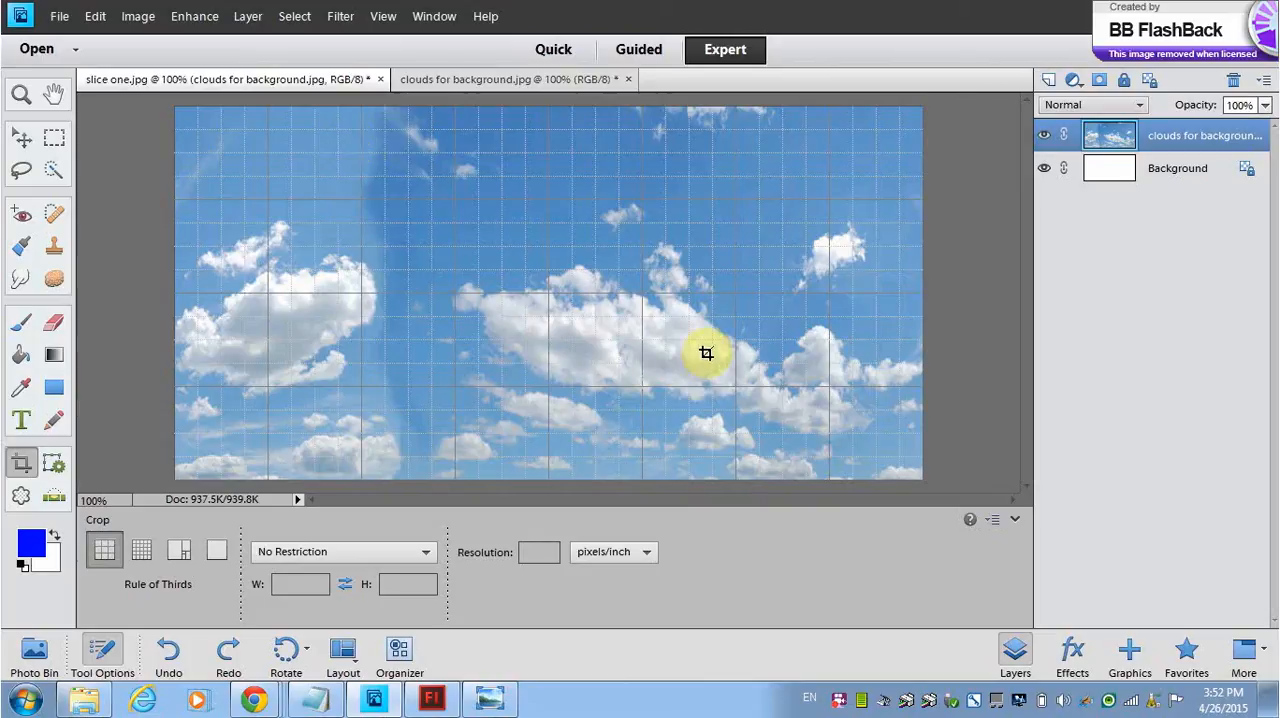
right_click(841, 703)
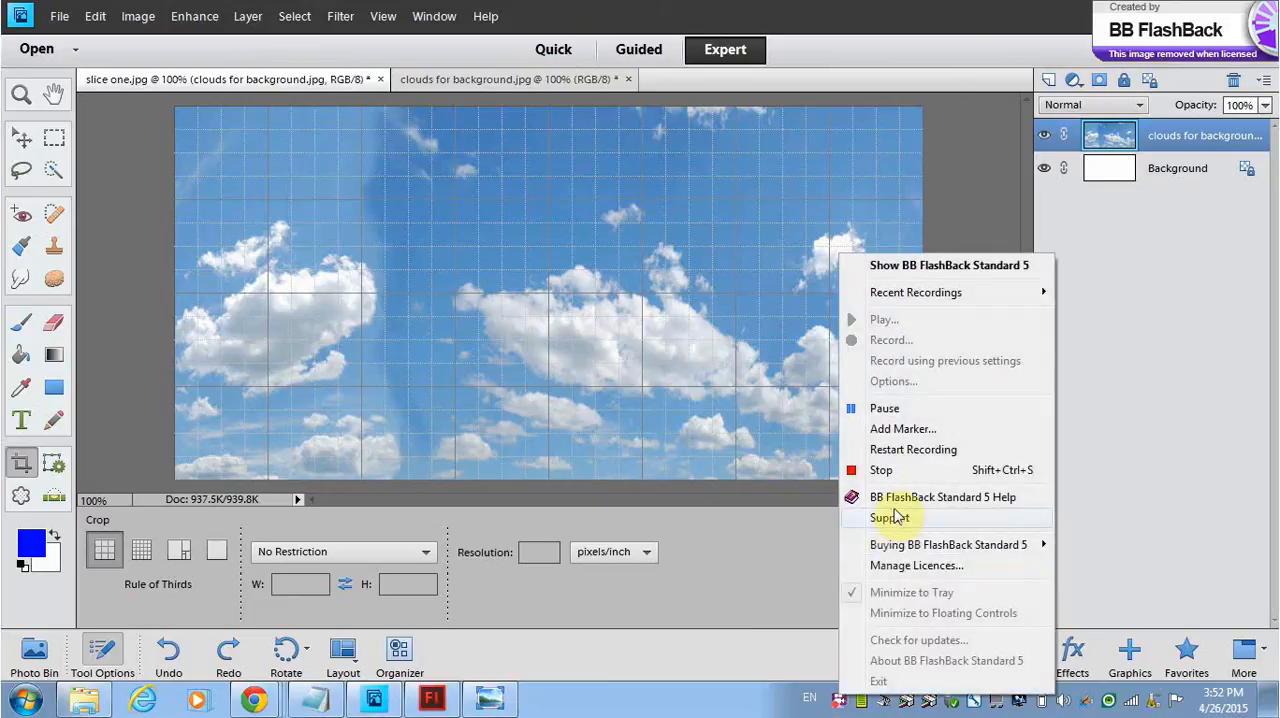